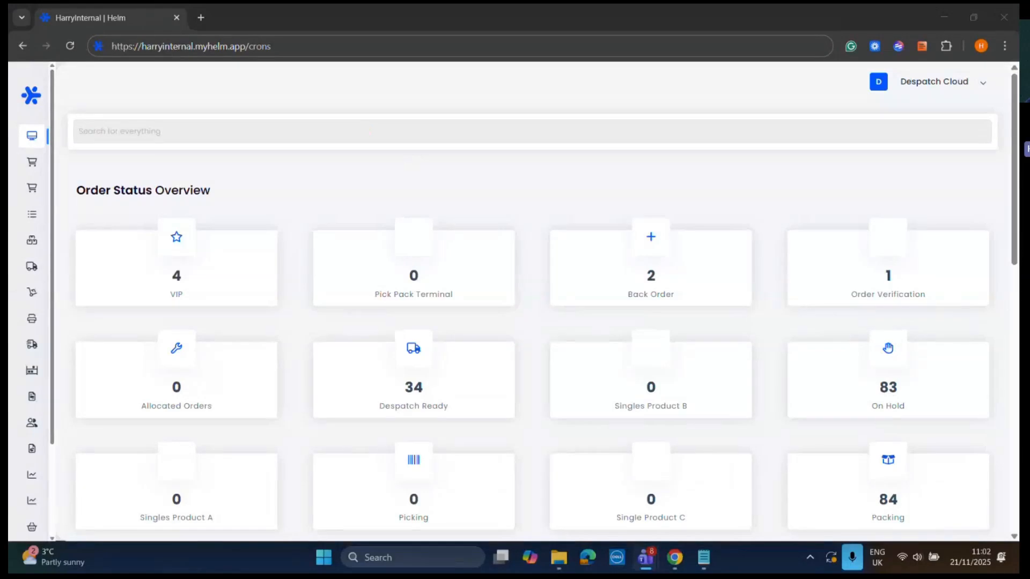
{"action": "mouse_move", "coordinate": [47, 203]}
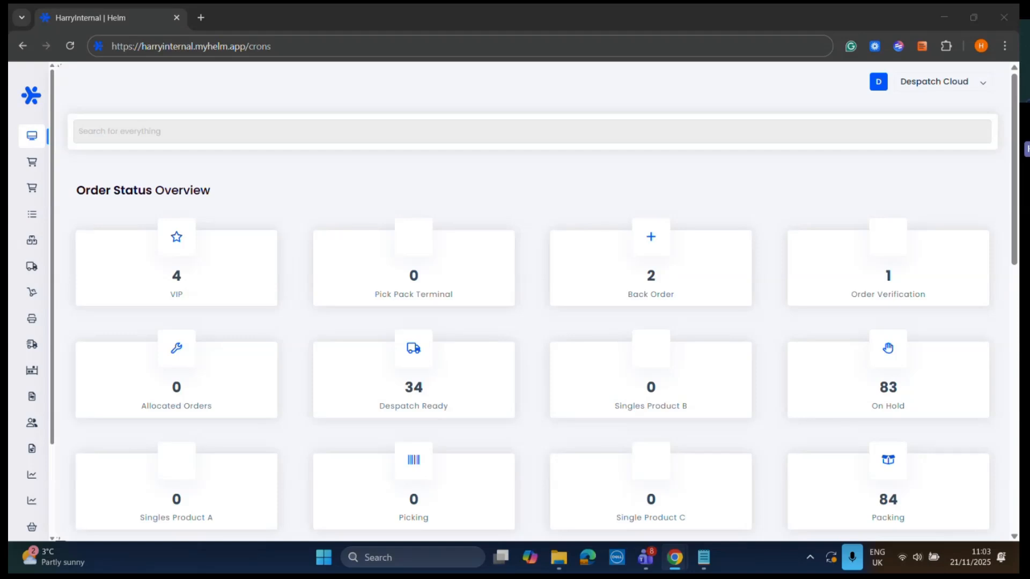
{"action": "key", "text": "super+d"}
{"action": "key", "text": "super+d"}
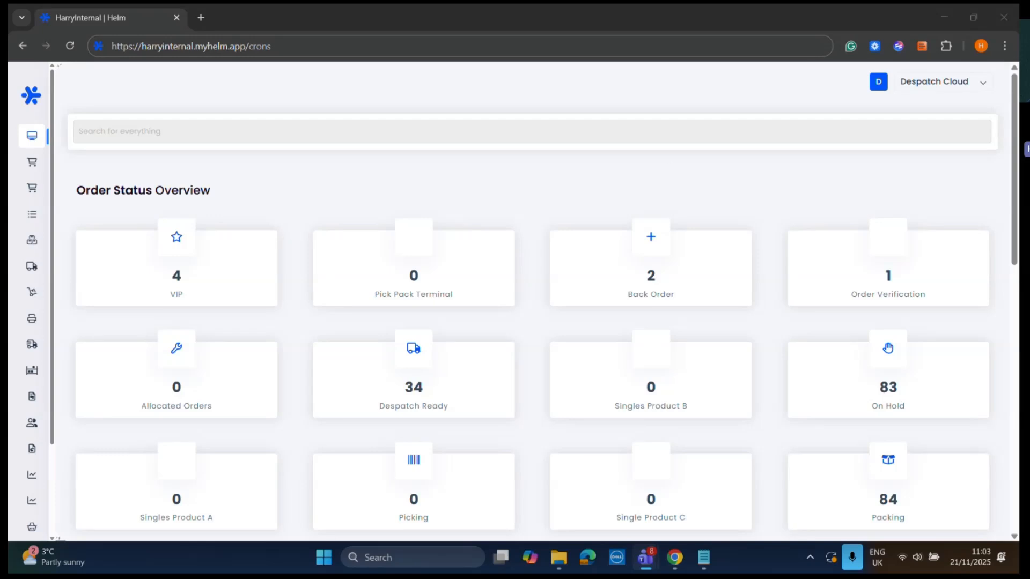
- Open the Auto Pick Creation plugin and view its Profile Setup page
{"action": "mouse_move", "coordinate": [12, 292]}
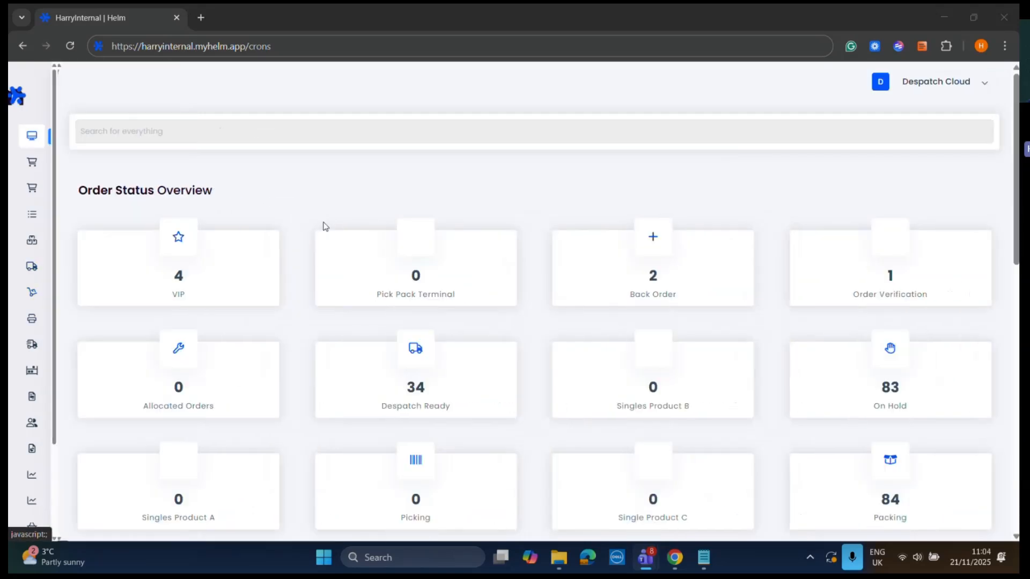
{"action": "mouse_move", "coordinate": [75, 293]}
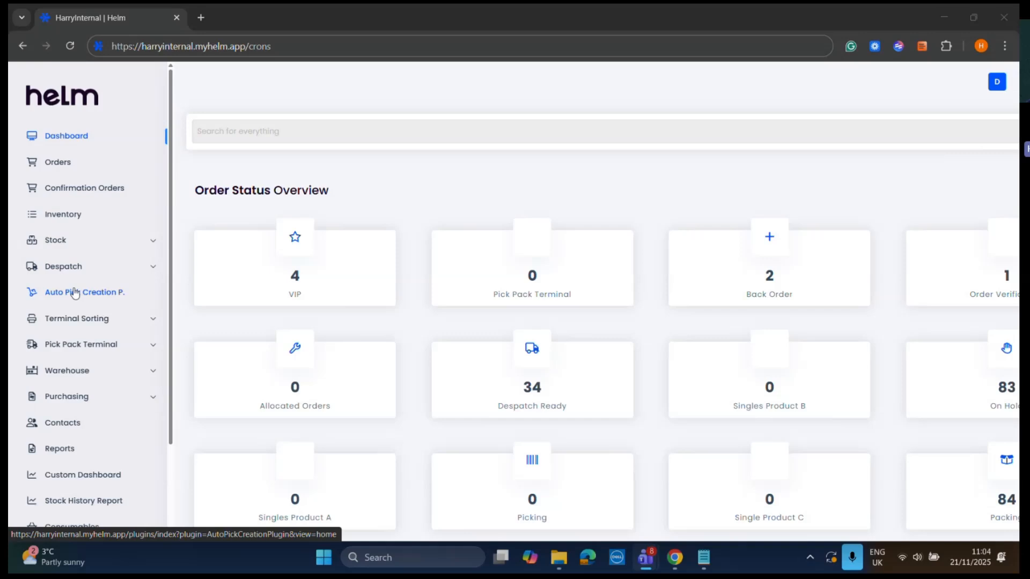
{"action": "left_click", "coordinate": [84, 295]}
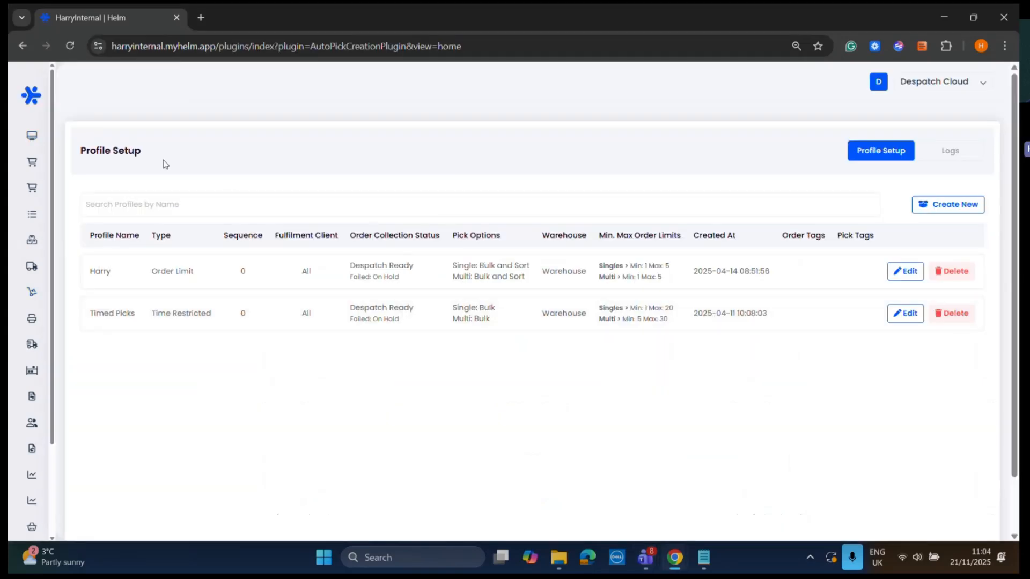
{"action": "left_click_drag", "start_coordinate": [100, 154], "coordinate": [223, 163]}
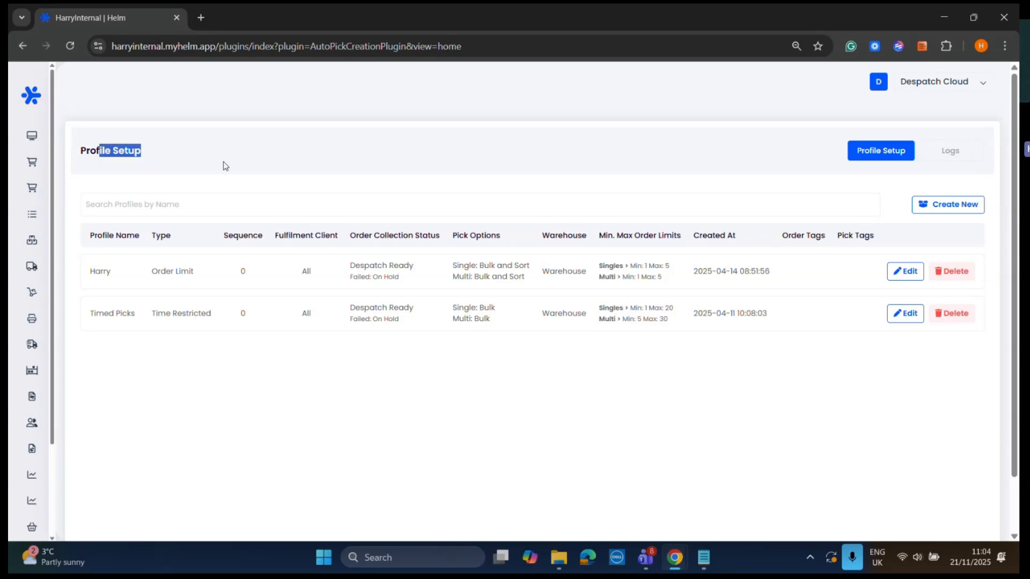
{"action": "left_click", "coordinate": [223, 163]}
- Check the Auto Pick Creation Plugin's installation details in the Plugin Store, then close them
{"action": "mouse_move", "coordinate": [47, 441]}
{"action": "scroll", "coordinate": [47, 440], "scroll_direction": "down", "scroll_amount": 1}
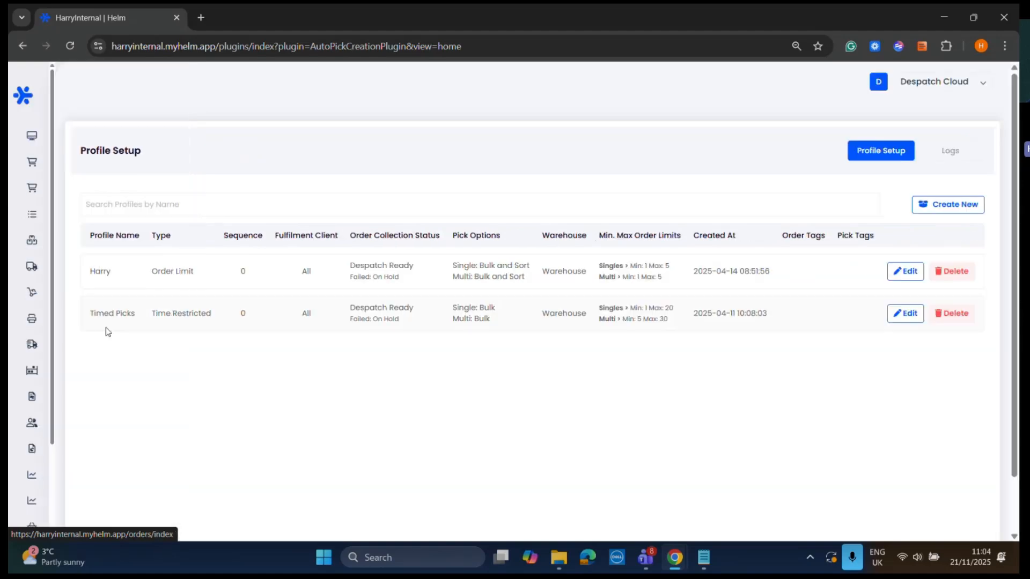
{"action": "scroll", "coordinate": [97, 516], "scroll_direction": "down", "scroll_amount": 2}
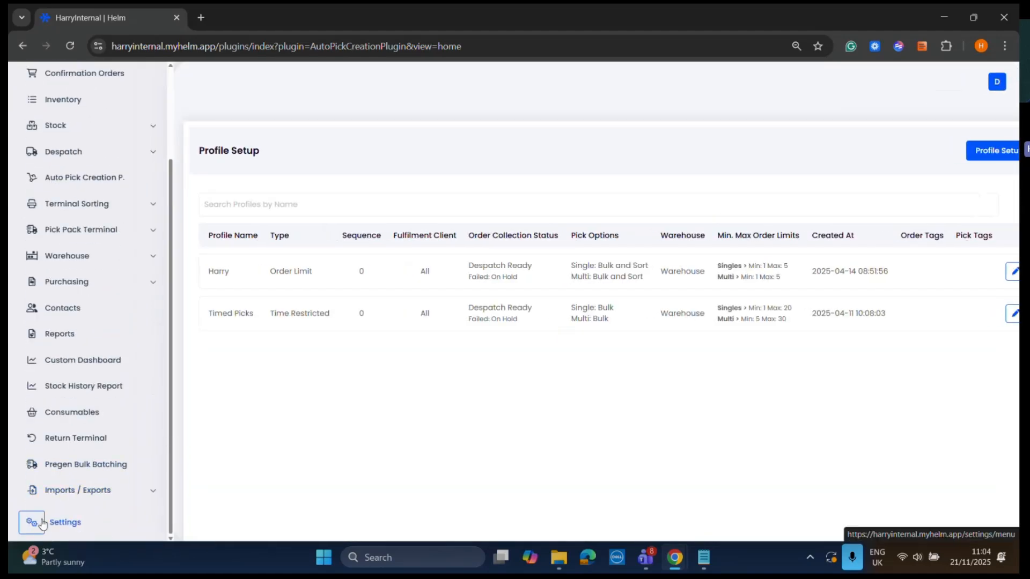
{"action": "left_click", "coordinate": [50, 525]}
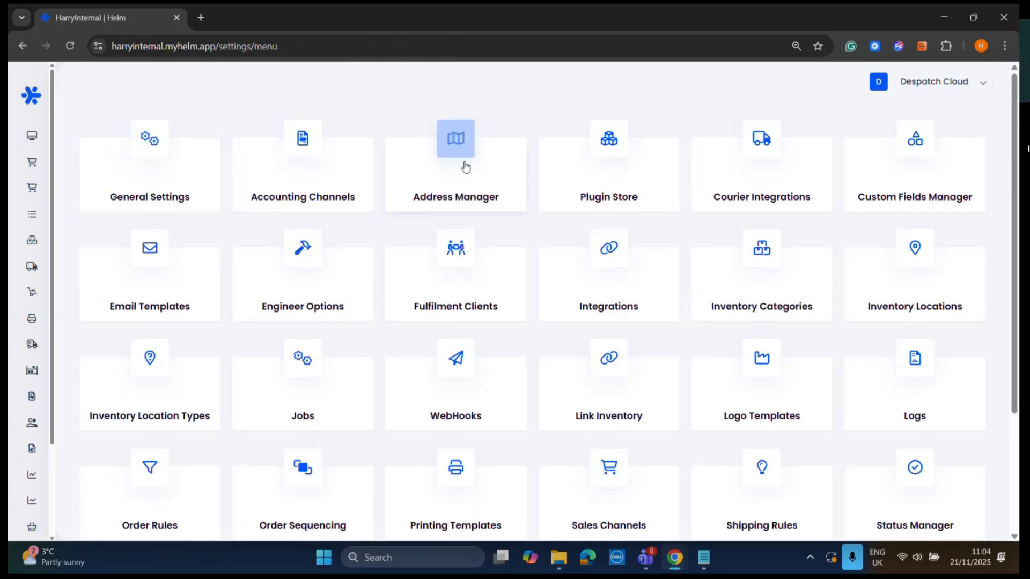
{"action": "left_click", "coordinate": [580, 177]}
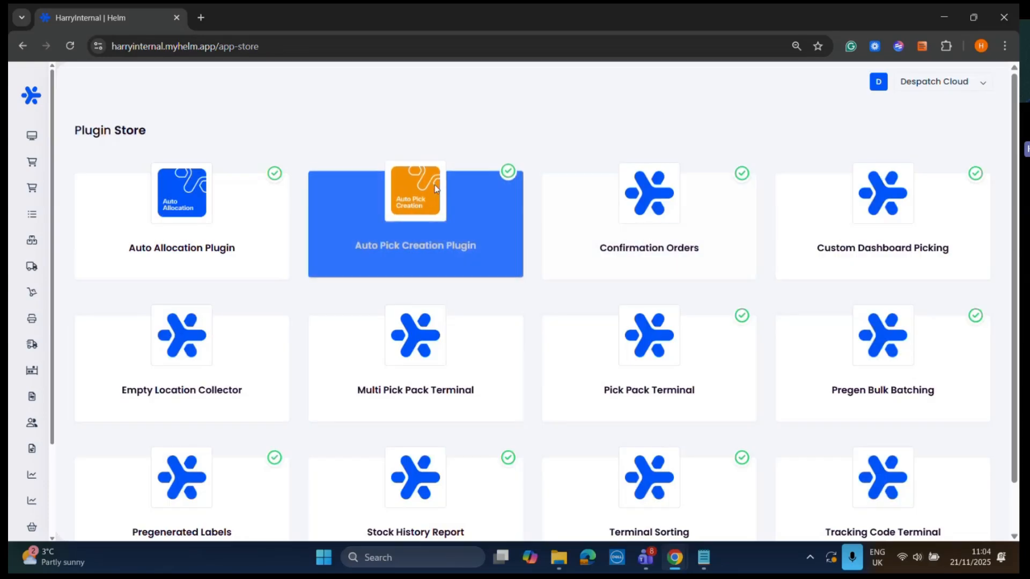
{"action": "left_click", "coordinate": [498, 201]}
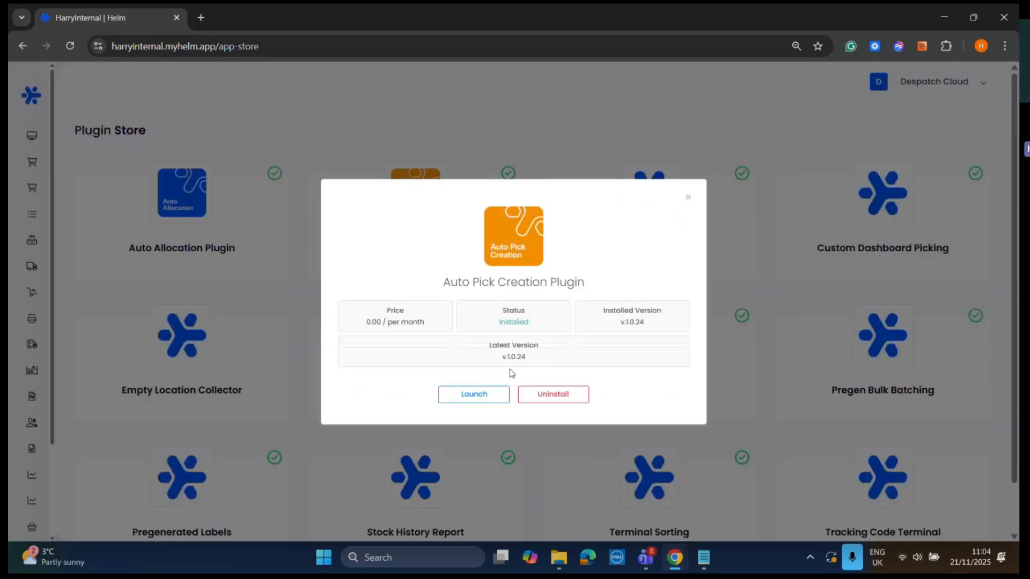
{"action": "left_click", "coordinate": [688, 197]}
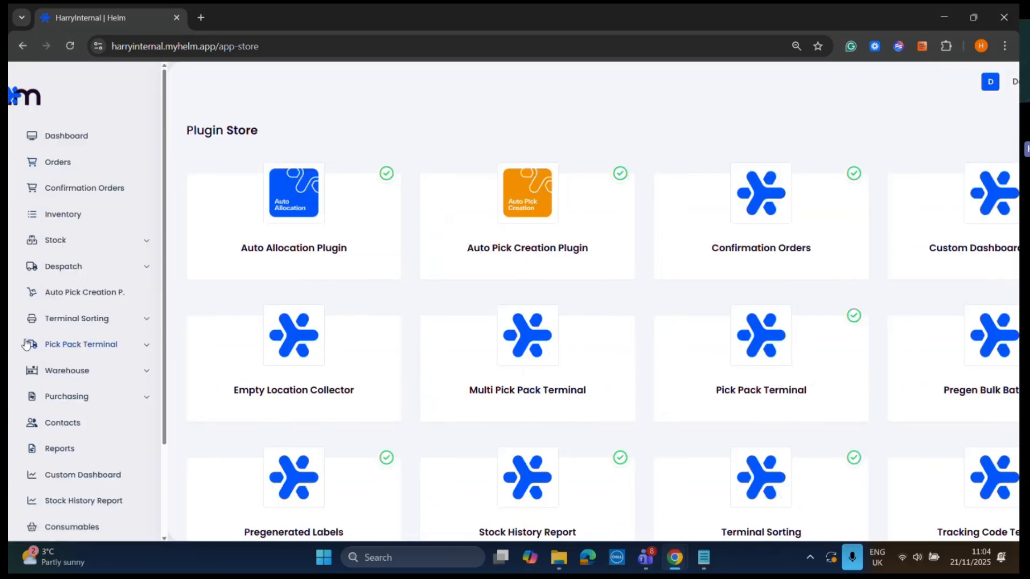
- Return to the Auto Pick Creation profile list, open the Order Limit profile for editing and check its available types
{"action": "left_click", "coordinate": [110, 296]}
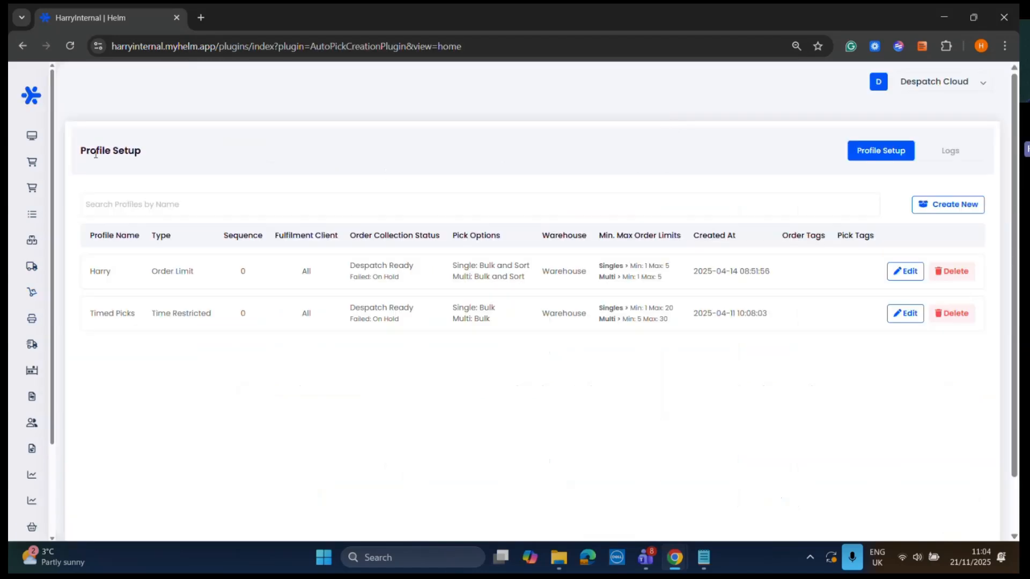
{"action": "left_click_drag", "start_coordinate": [96, 151], "coordinate": [140, 155]}
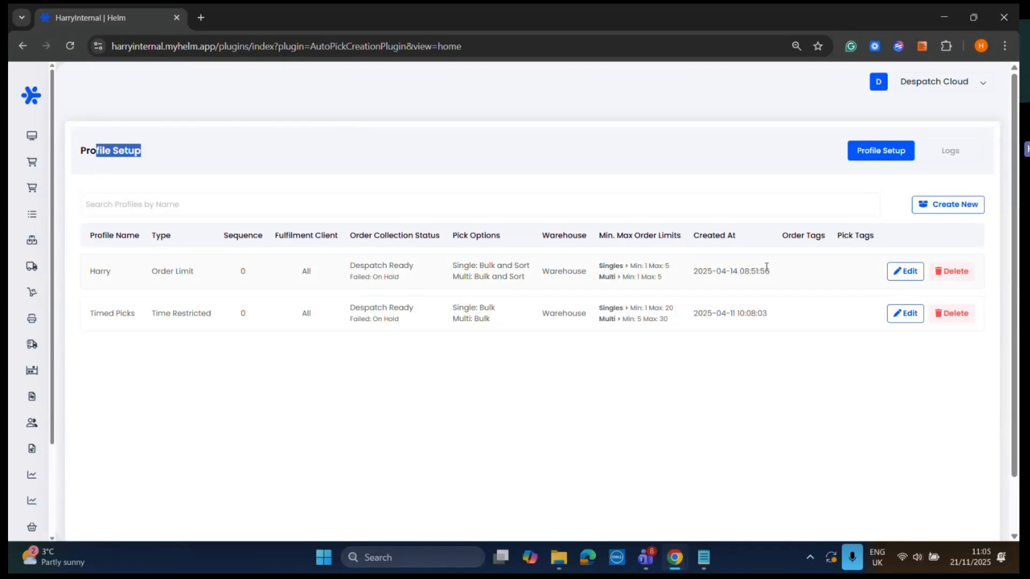
{"action": "left_click", "coordinate": [906, 274]}
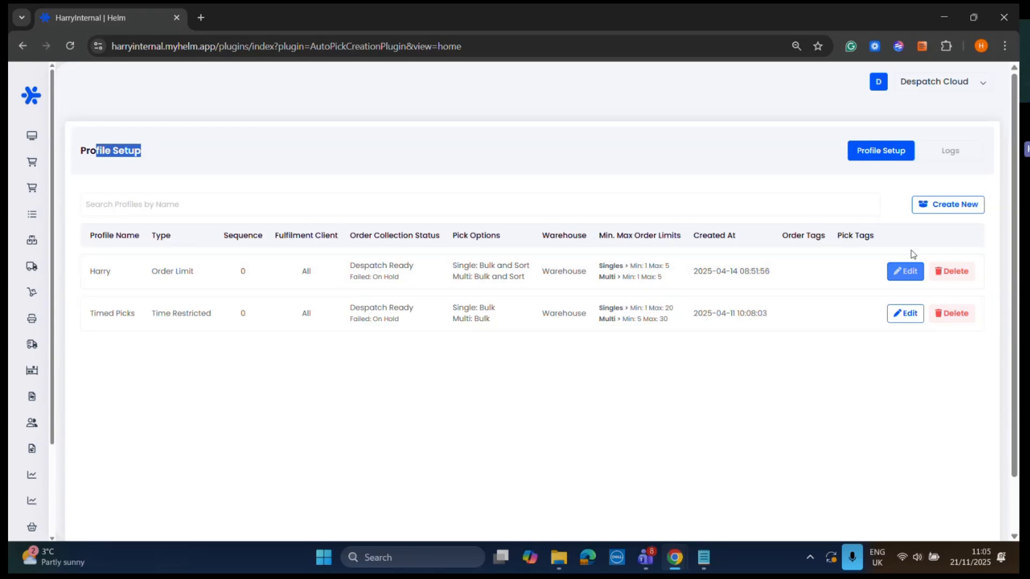
{"action": "left_click", "coordinate": [899, 272]}
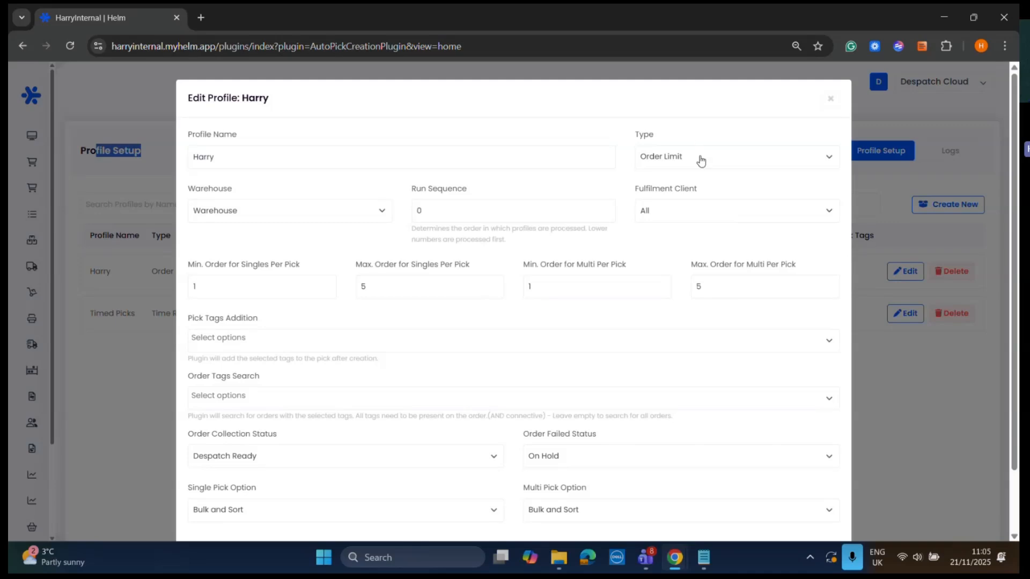
{"action": "left_click", "coordinate": [700, 160]}
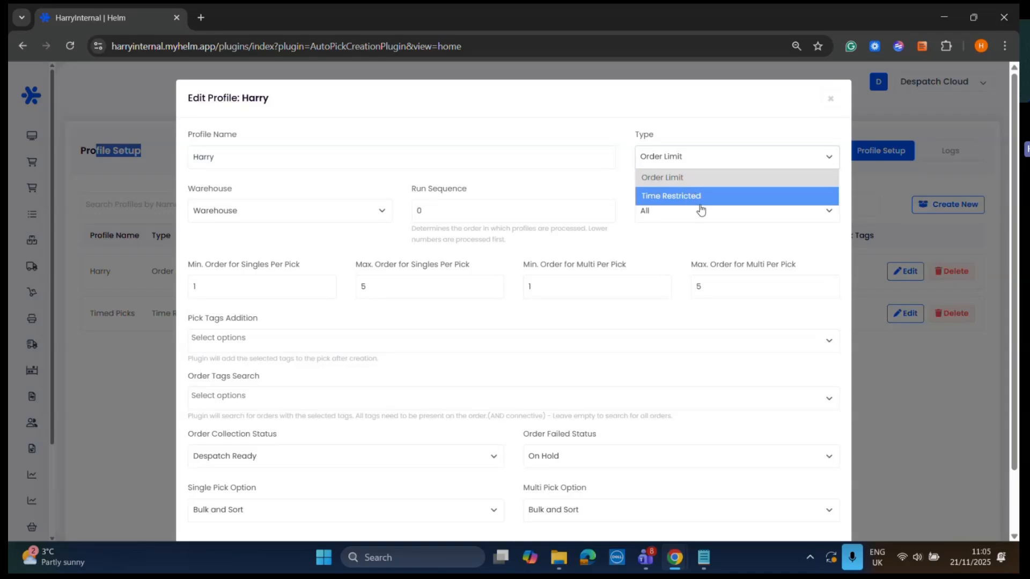
{"action": "left_click", "coordinate": [413, 153]}
- Try Fragile and Bulky as example names for the profile, dismissing the web page save dialog
{"action": "left_click", "coordinate": [257, 144]}
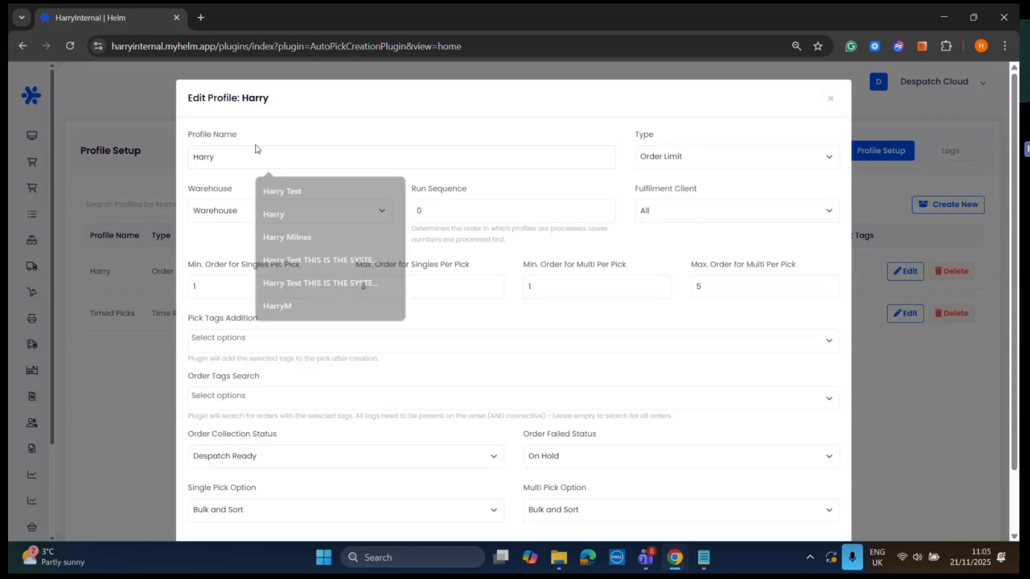
{"action": "left_click", "coordinate": [240, 155]}
{"action": "double_click", "coordinate": [291, 158]}
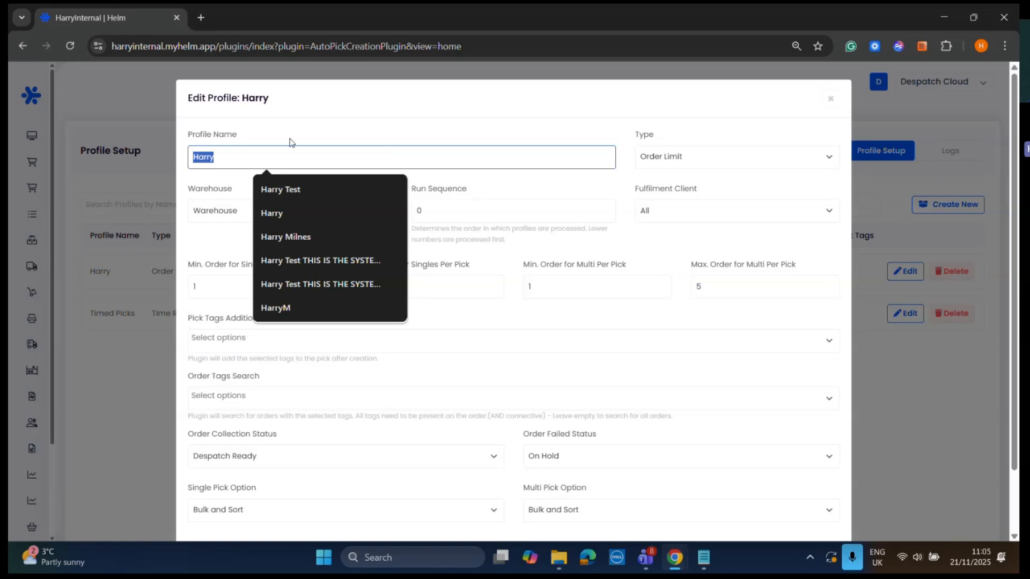
{"action": "key", "text": "BackSpace"}
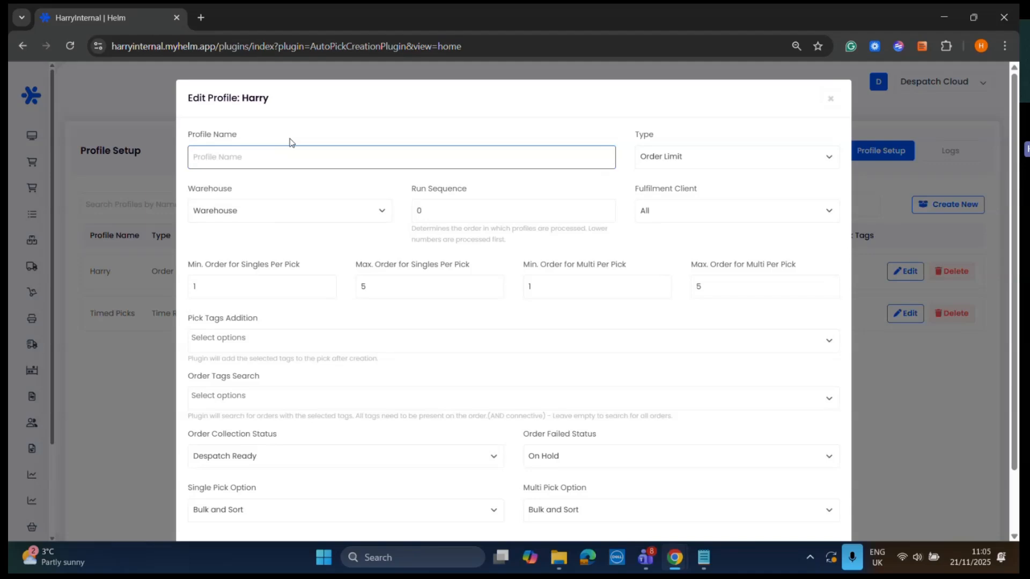
{"action": "type", "text": "Fragi"}
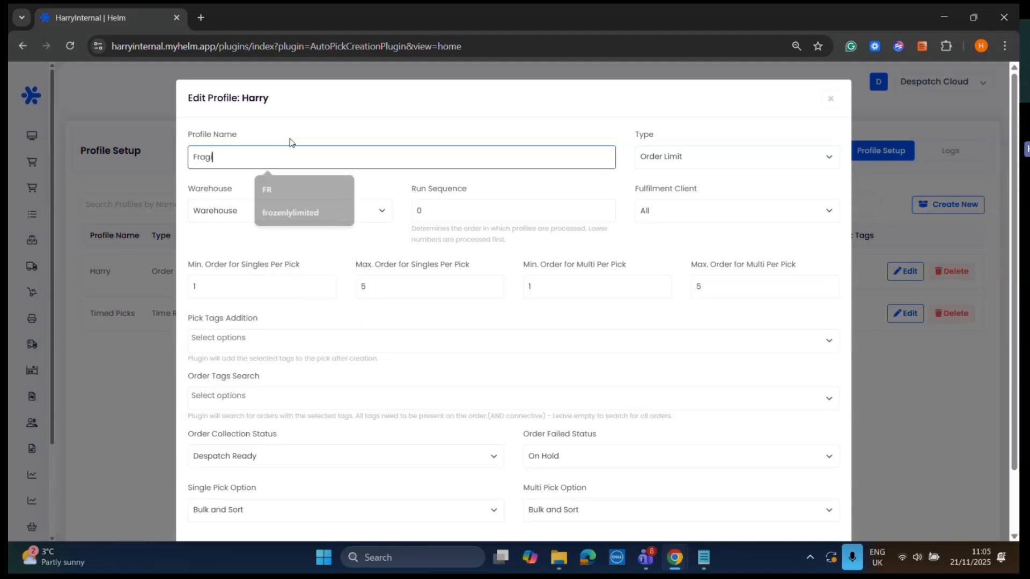
{"action": "type", "text": "le"}
{"action": "key", "text": "ctrl+a"}
{"action": "type", "text": "Bulky"}
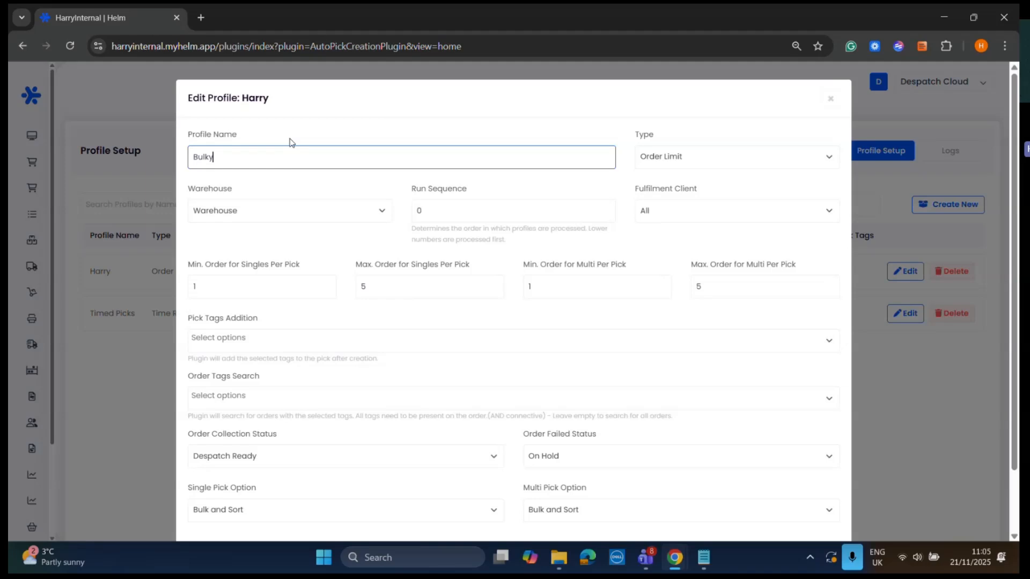
{"action": "key", "text": "ctrl+s"}
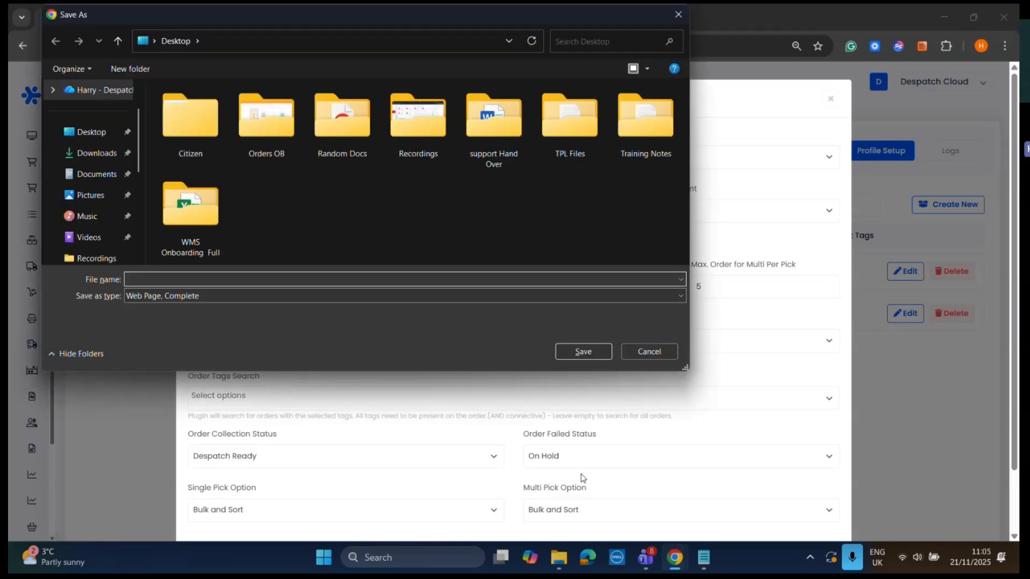
{"action": "left_click", "coordinate": [668, 359]}
- Set the profile name to Test
{"action": "key", "text": "ctrl+a"}
{"action": "type", "text": "Test"}
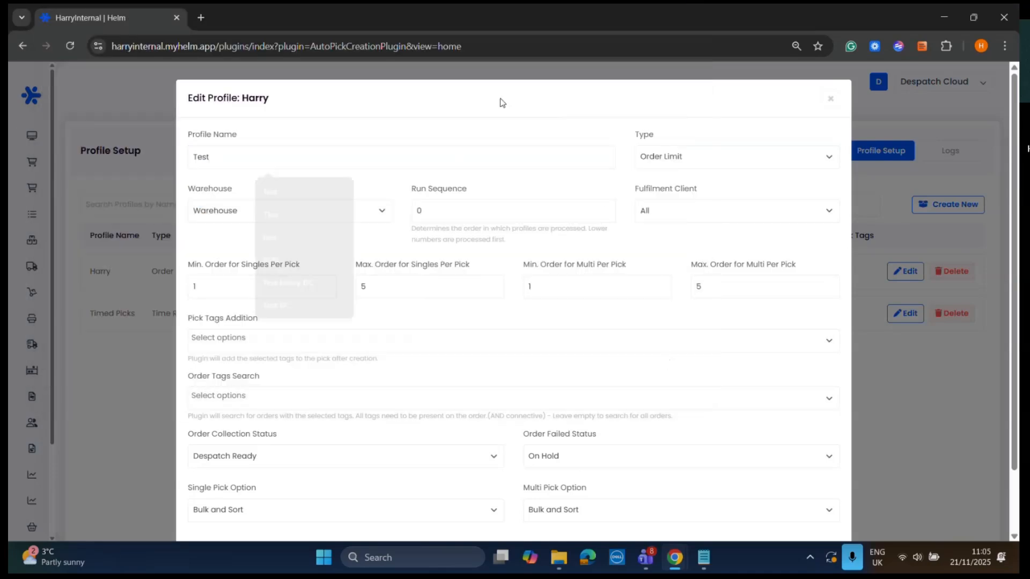
{"action": "left_click", "coordinate": [502, 102]}
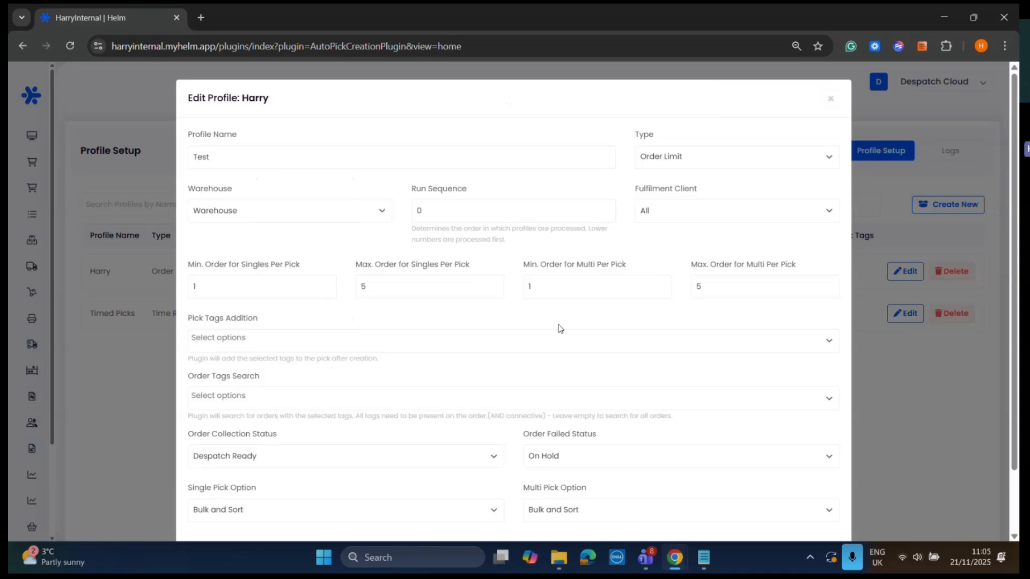
- Review the profile's type options, keeping Order Limit, and choose Warehouse as its warehouse
{"action": "left_click", "coordinate": [749, 164]}
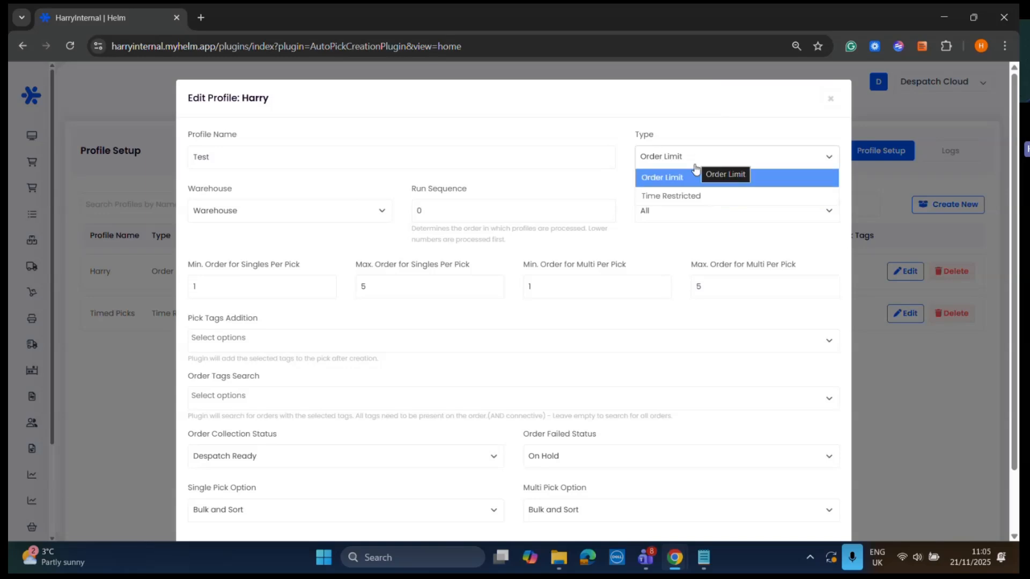
{"action": "left_click", "coordinate": [469, 187]}
{"action": "scroll", "coordinate": [455, 223], "scroll_direction": "down", "scroll_amount": 2}
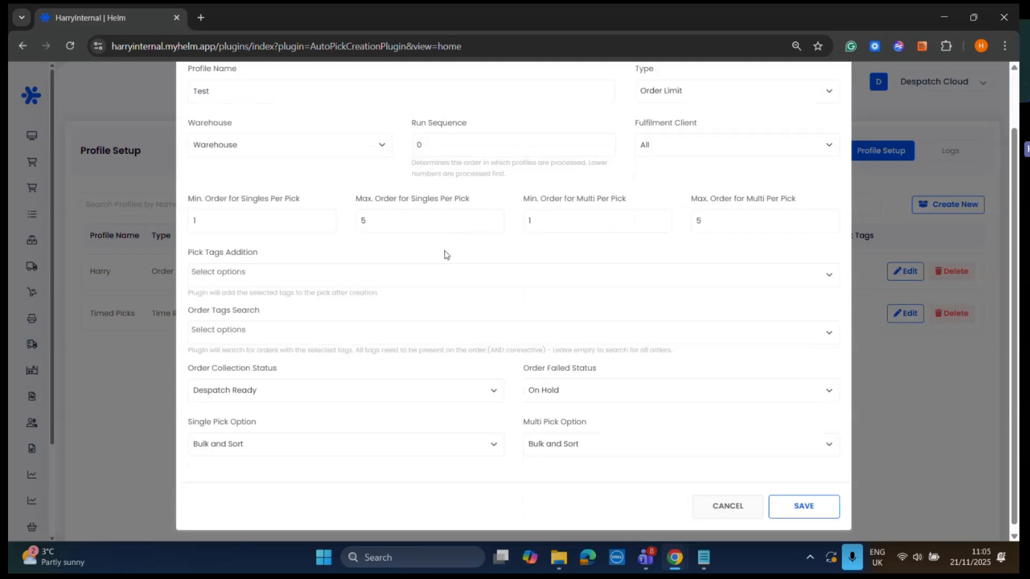
{"action": "scroll", "coordinate": [466, 266], "scroll_direction": "up", "scroll_amount": 1}
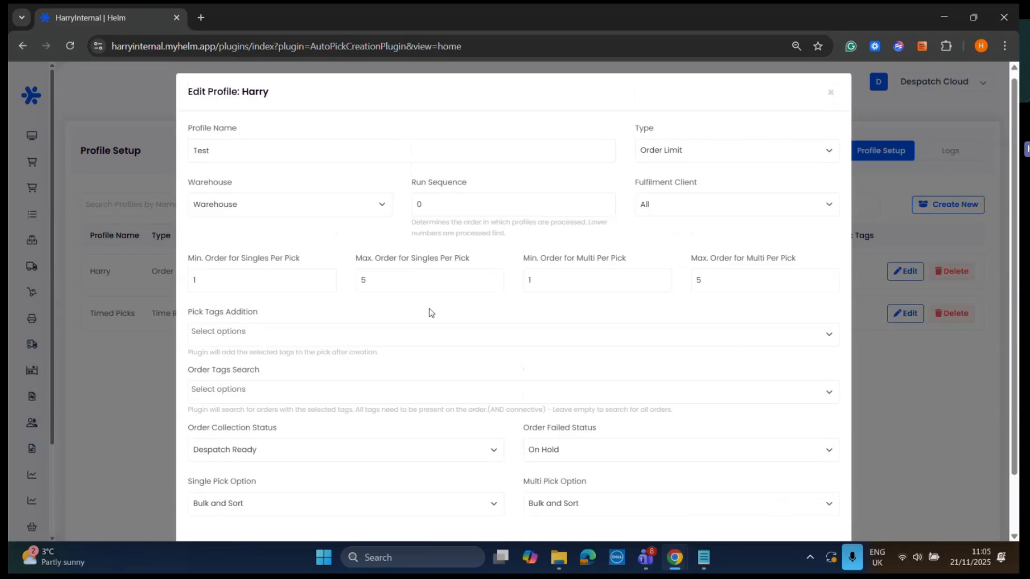
{"action": "scroll", "coordinate": [565, 338], "scroll_direction": "down", "scroll_amount": 2}
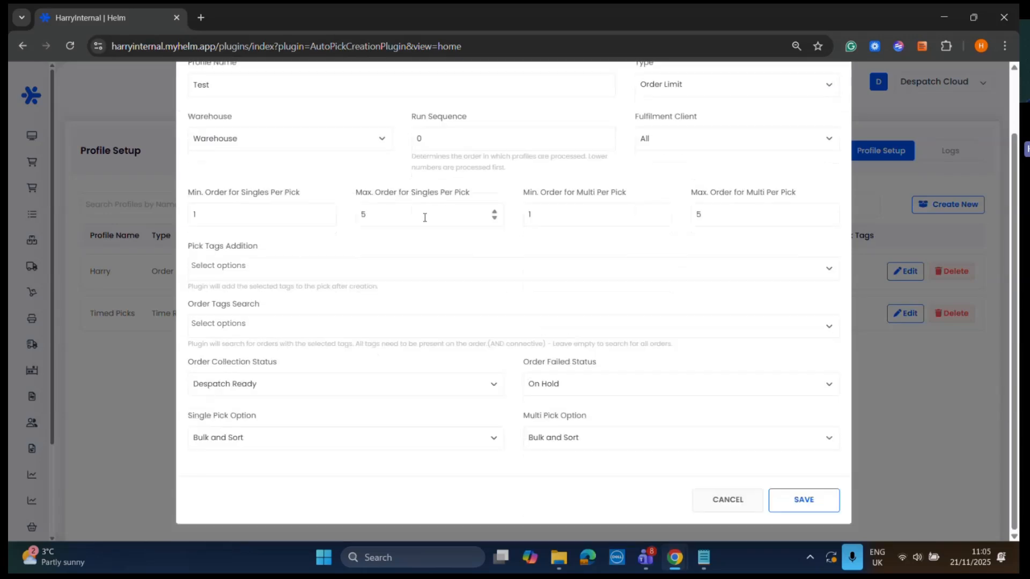
{"action": "scroll", "coordinate": [376, 209], "scroll_direction": "up", "scroll_amount": 2}
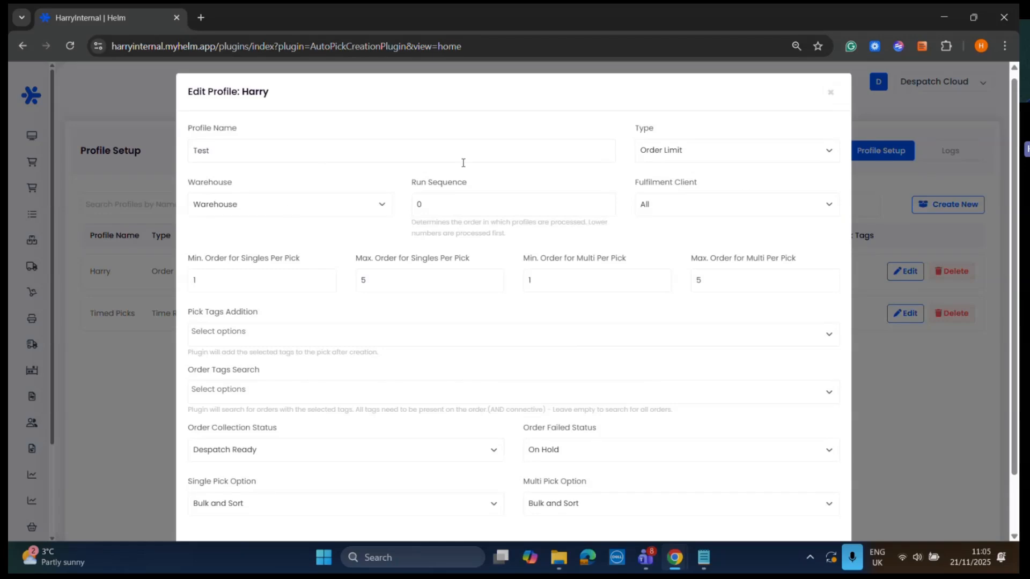
{"action": "left_click", "coordinate": [275, 207]}
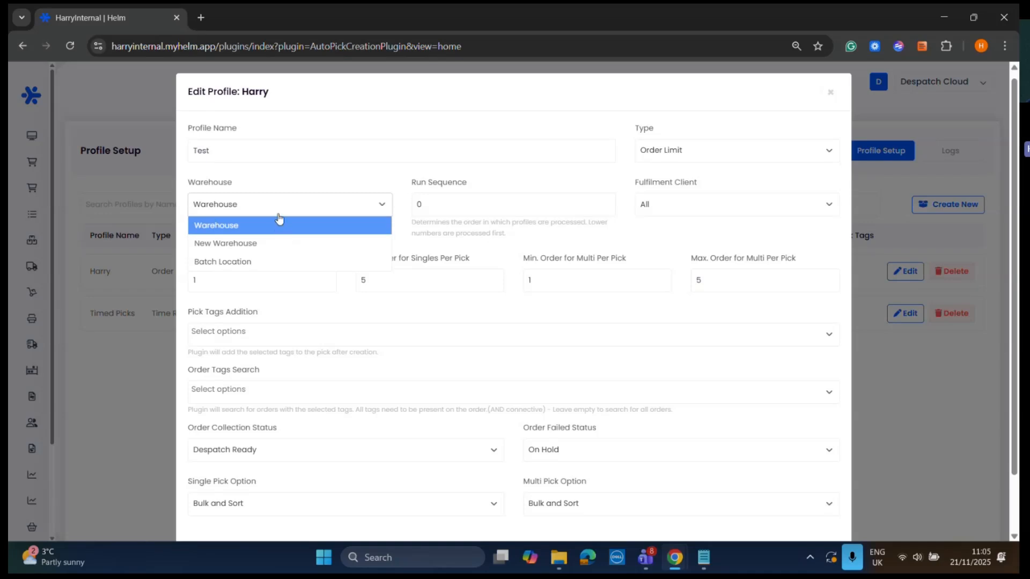
{"action": "left_click", "coordinate": [262, 226]}
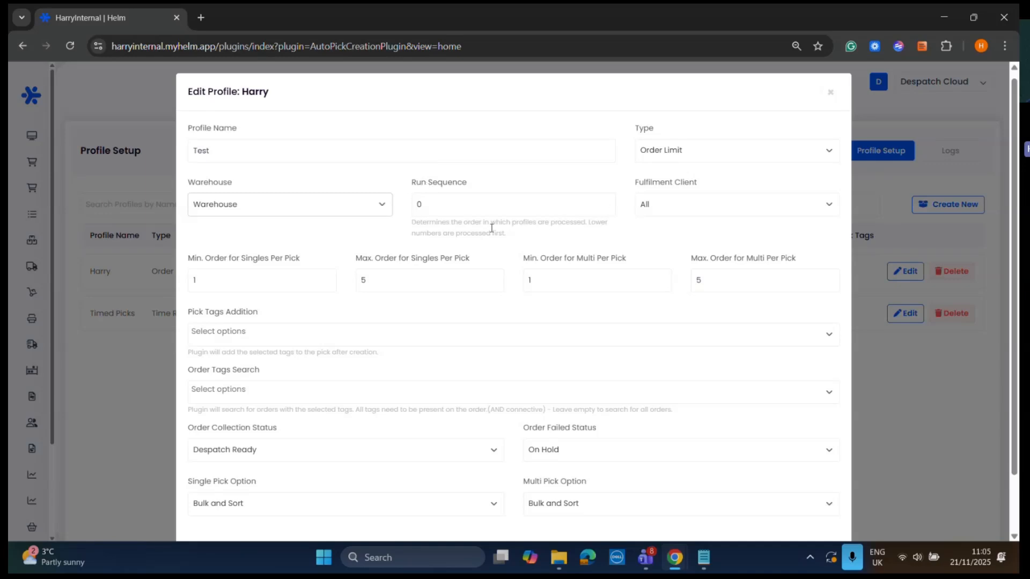
- Examine the profile's Run Sequence, Fulfilment Client, and minimum and maximum order settings for single and multi picks
{"action": "triple_click", "coordinate": [467, 186]}
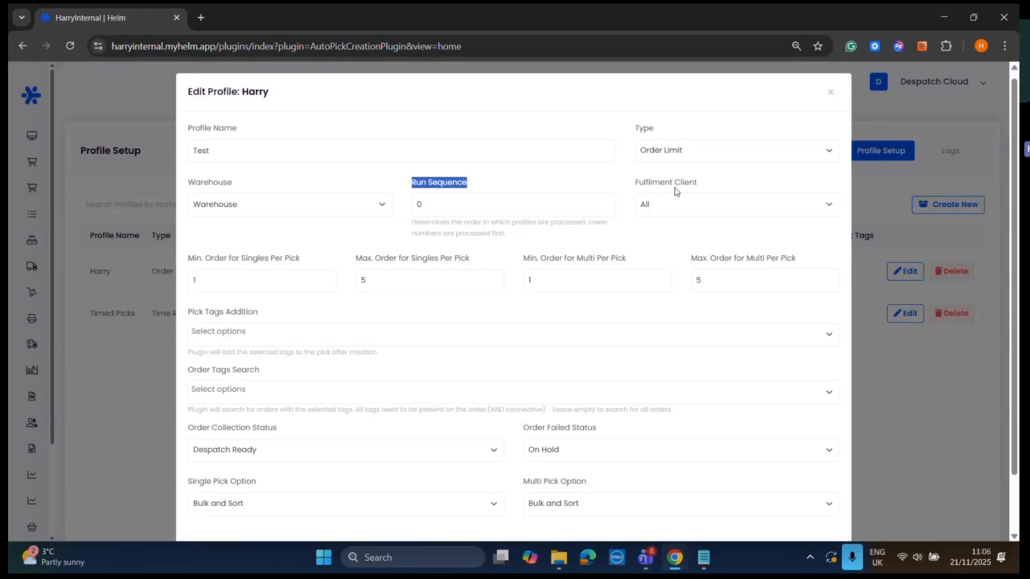
{"action": "left_click_drag", "start_coordinate": [632, 182], "coordinate": [699, 188]}
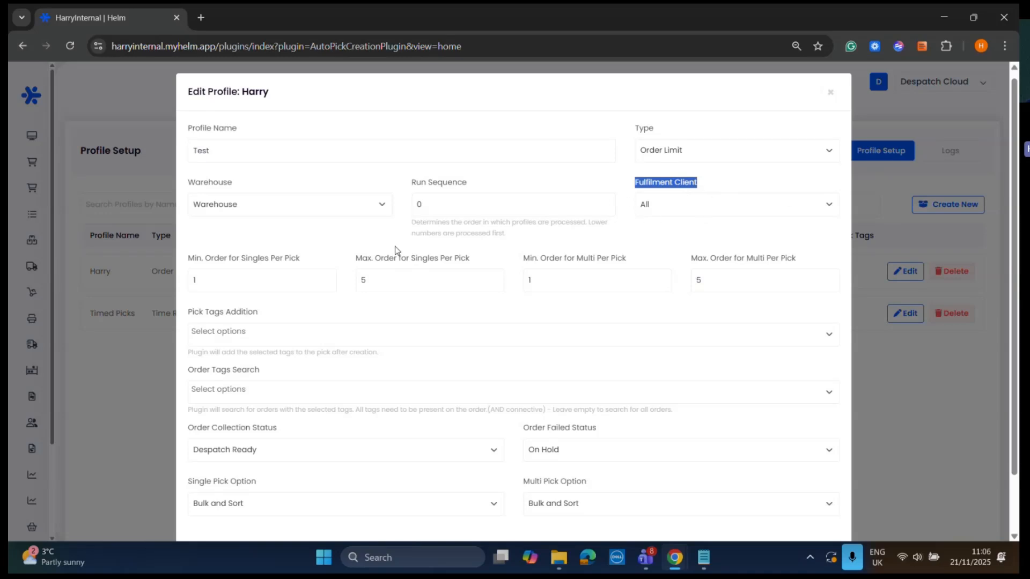
{"action": "scroll", "coordinate": [242, 231], "scroll_direction": "down", "scroll_amount": 1}
{"action": "left_click", "coordinate": [230, 197]}
{"action": "left_click_drag", "start_coordinate": [229, 193], "coordinate": [254, 194]}
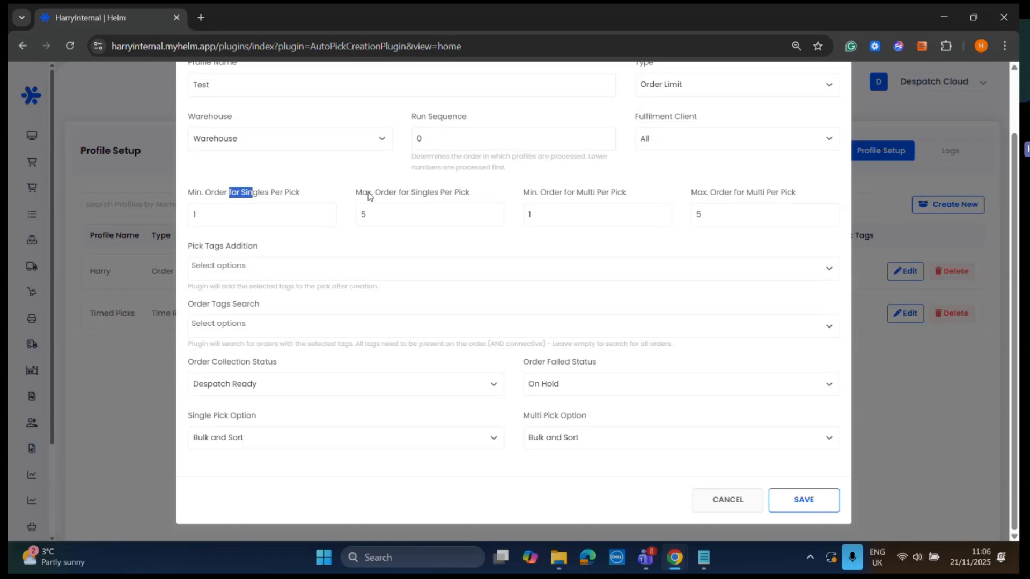
{"action": "left_click_drag", "start_coordinate": [367, 193], "coordinate": [407, 194]}
{"action": "left_click_drag", "start_coordinate": [584, 192], "coordinate": [633, 194]}
{"action": "left_click", "coordinate": [730, 192]}
{"action": "left_click_drag", "start_coordinate": [732, 193], "coordinate": [187, 193]}
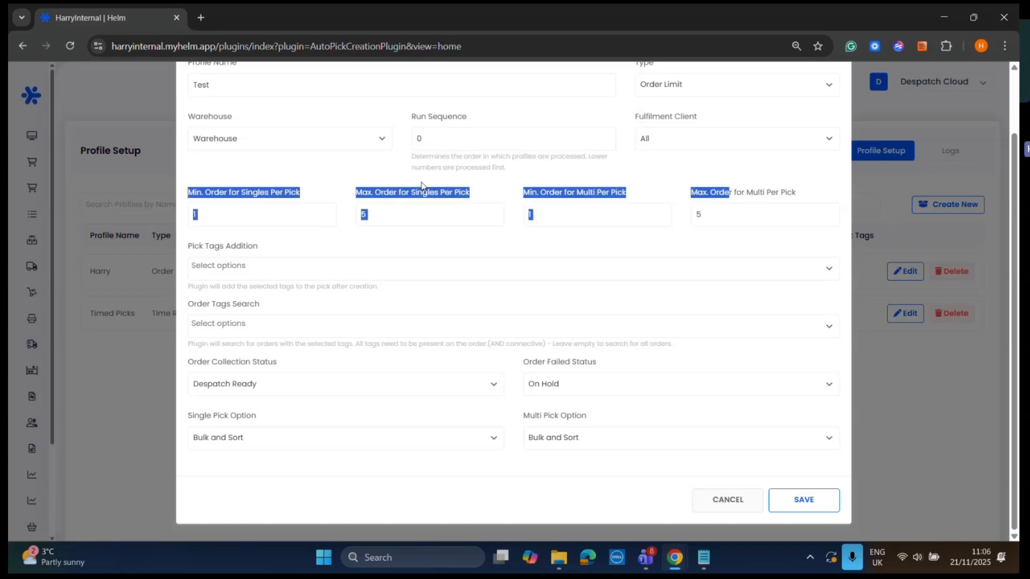
{"action": "left_click", "coordinate": [418, 198]}
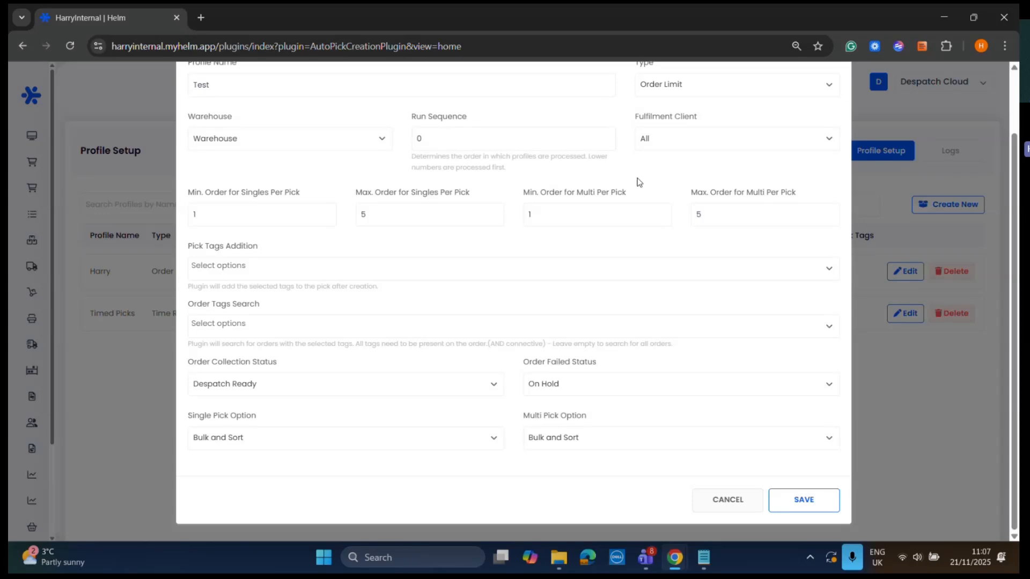
{"action": "left_click", "coordinate": [204, 216]}
{"action": "left_click", "coordinate": [389, 220]}
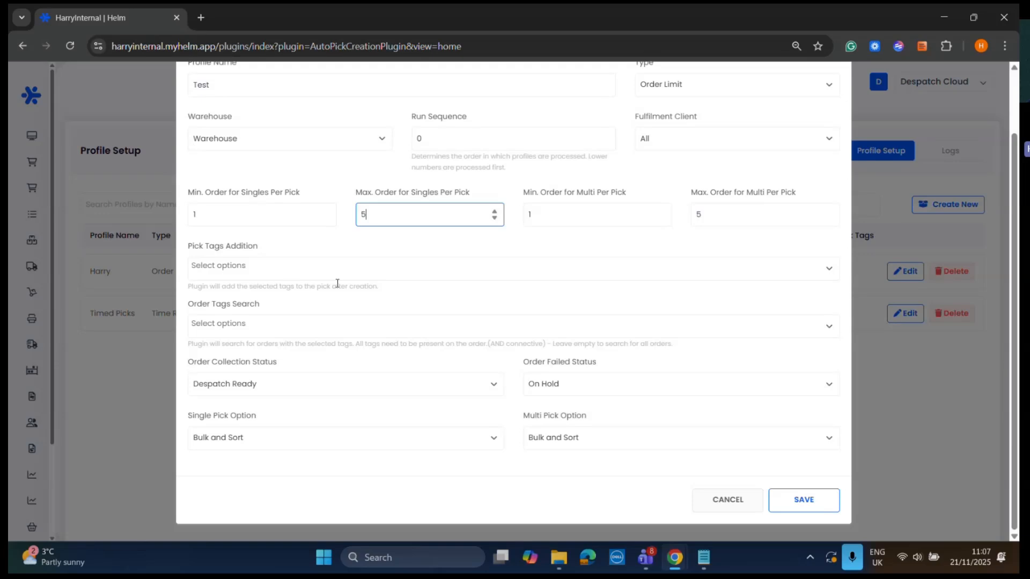
- Examine the Pick Tags Addition setting and read its description of how tags are applied to picks
{"action": "left_click_drag", "start_coordinate": [258, 291], "coordinate": [324, 288]}
{"action": "left_click", "coordinate": [462, 279]}
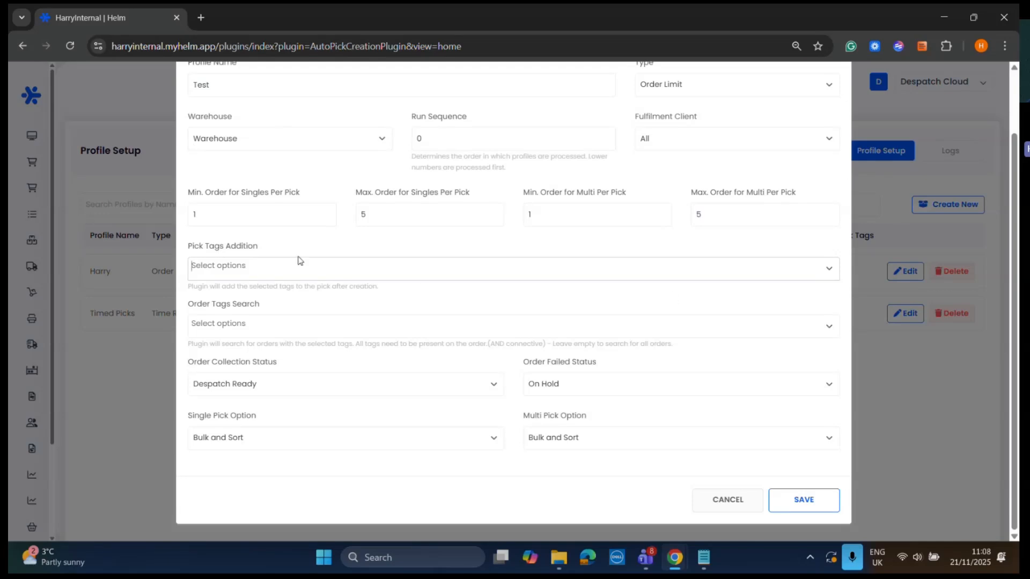
{"action": "left_click_drag", "start_coordinate": [387, 292], "coordinate": [199, 300]}
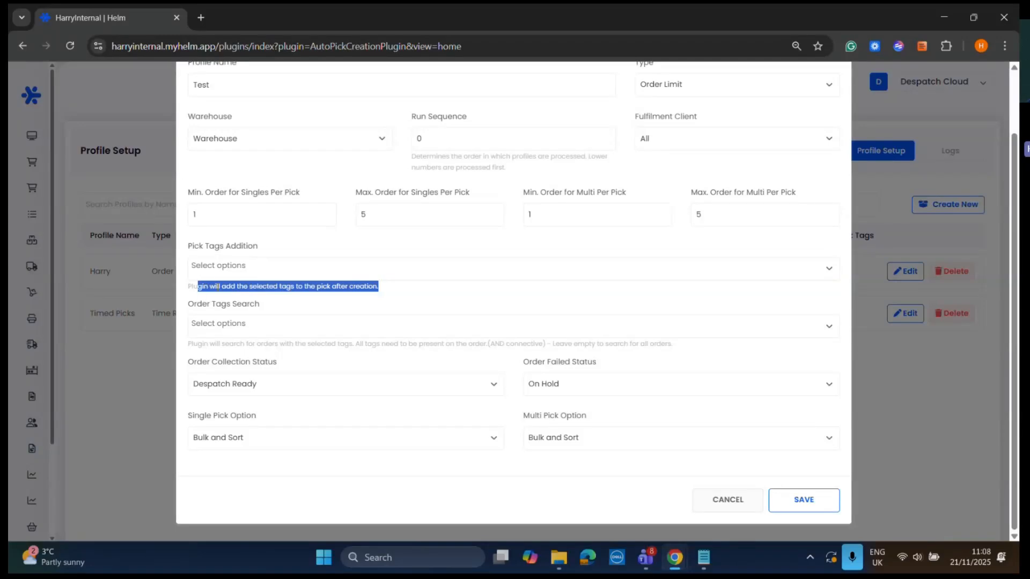
{"action": "left_click", "coordinate": [357, 288]}
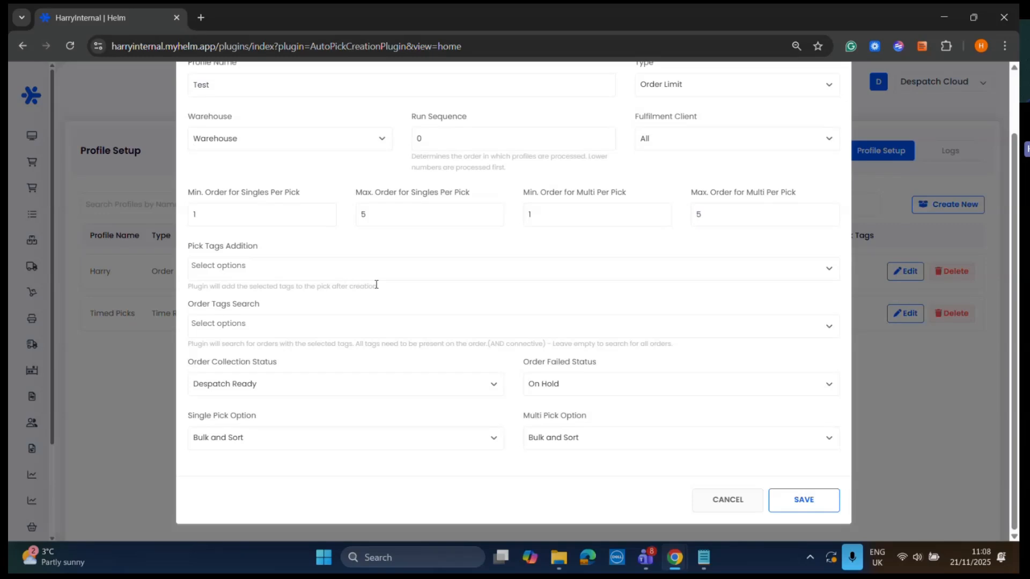
{"action": "left_click_drag", "start_coordinate": [378, 287], "coordinate": [237, 281]}
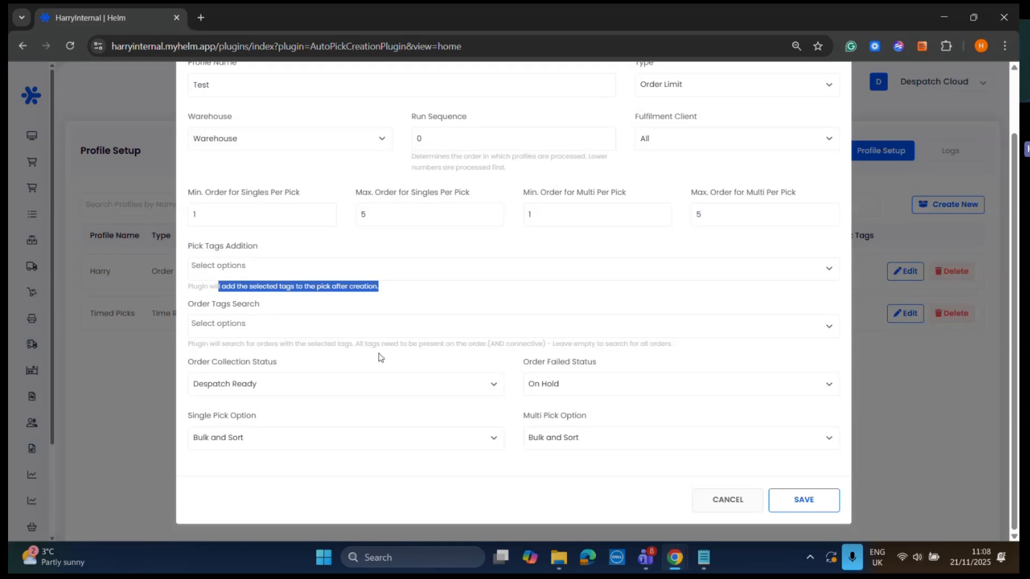
{"action": "left_click", "coordinate": [453, 300]}
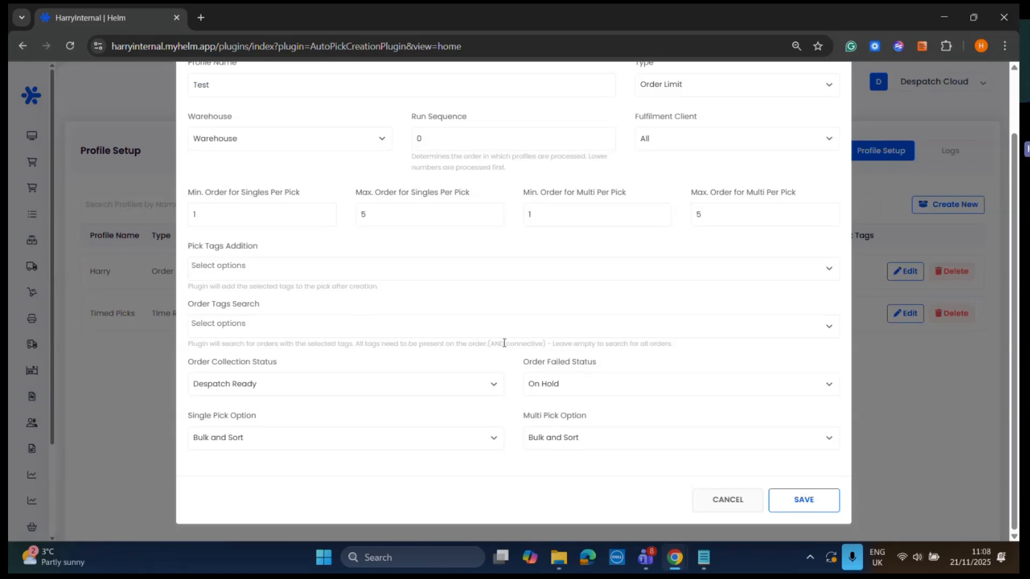
- Duplicate the browser tab and open the dashboard's Order Status Overview in the copy
{"action": "right_click", "coordinate": [131, 21]}
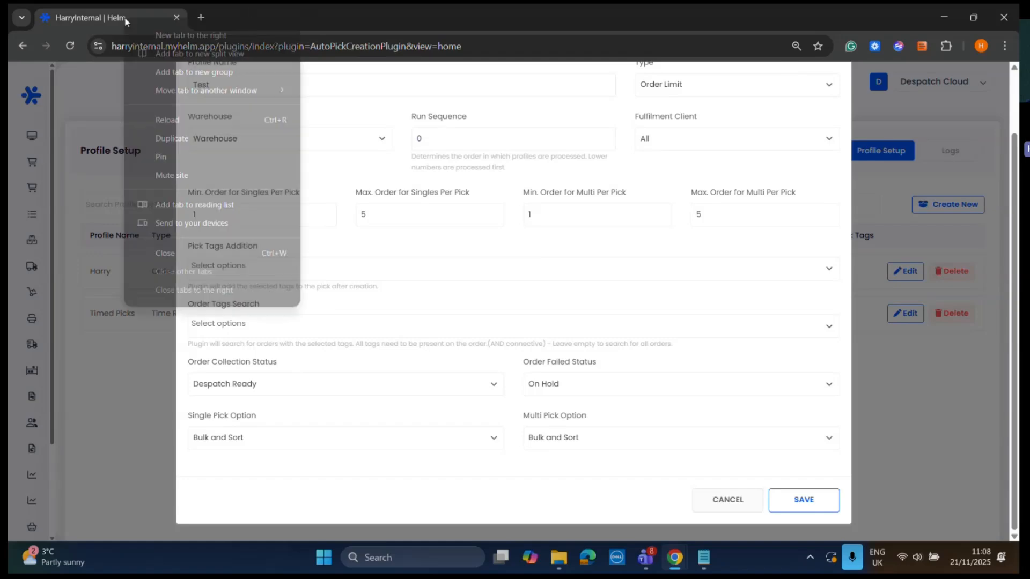
{"action": "left_click", "coordinate": [191, 134]}
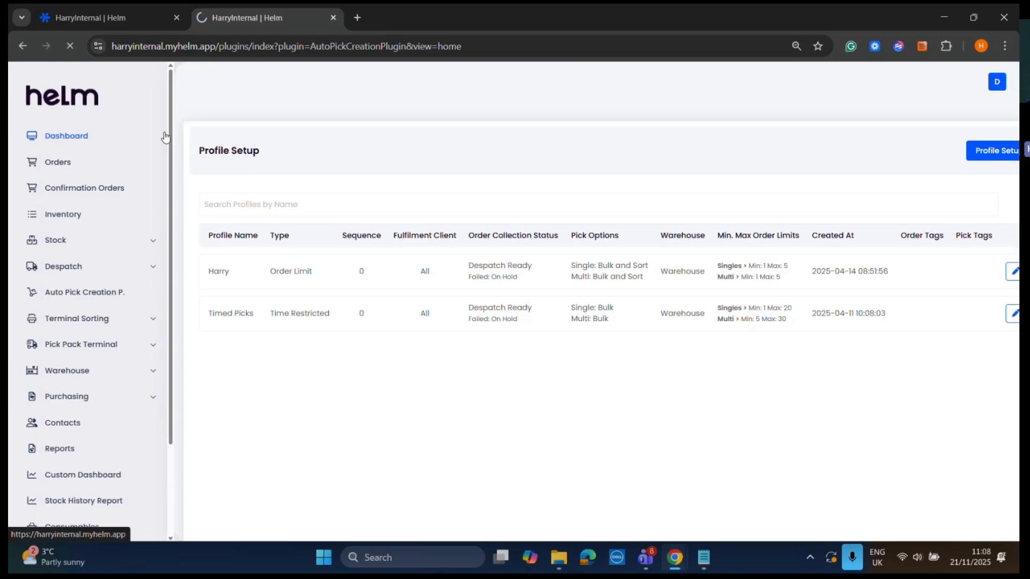
{"action": "left_click", "coordinate": [165, 136]}
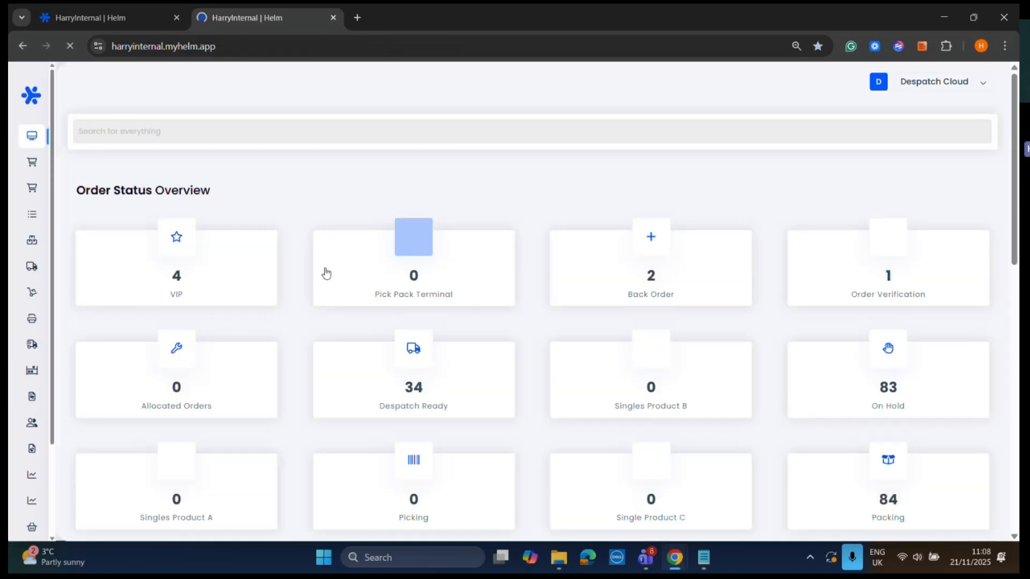
{"action": "scroll", "coordinate": [368, 226], "scroll_direction": "down", "scroll_amount": 1}
- Check the profile's Order Collection Status and open the Despatch Ready orders from the dashboard
{"action": "left_click", "coordinate": [152, 10]}
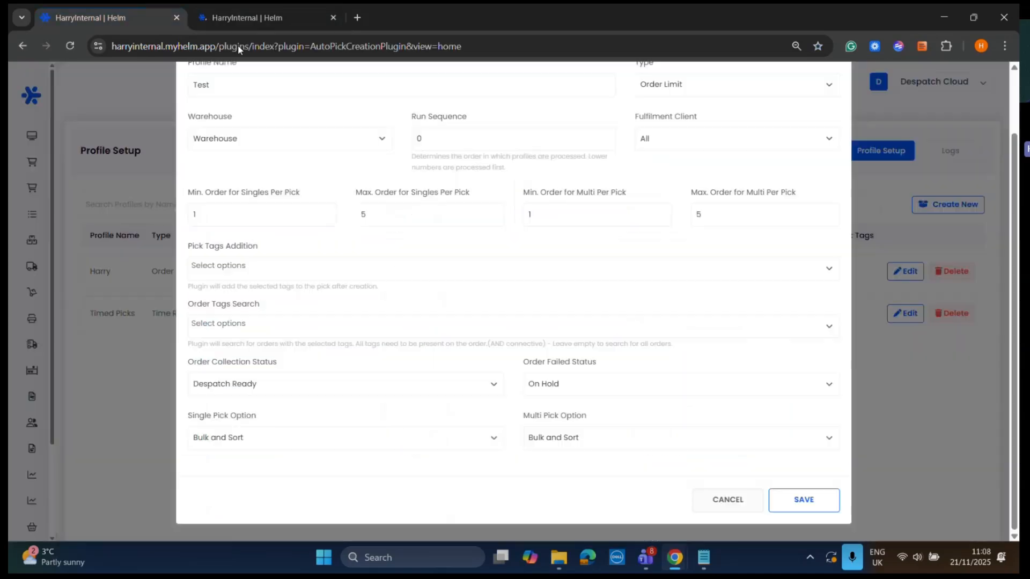
{"action": "left_click_drag", "start_coordinate": [282, 362], "coordinate": [202, 315]}
{"action": "left_click", "coordinate": [268, 9]}
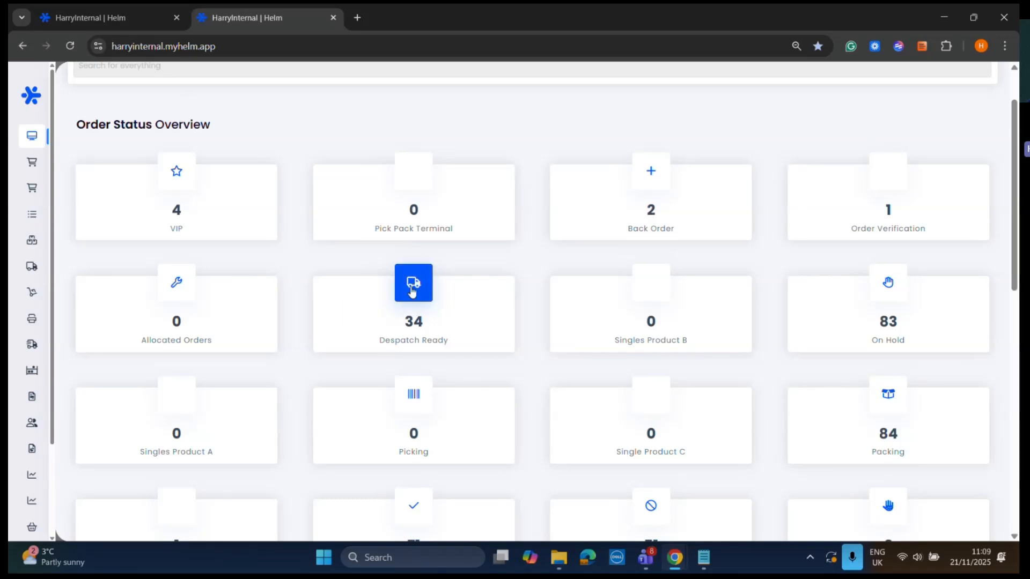
{"action": "left_click", "coordinate": [410, 286]}
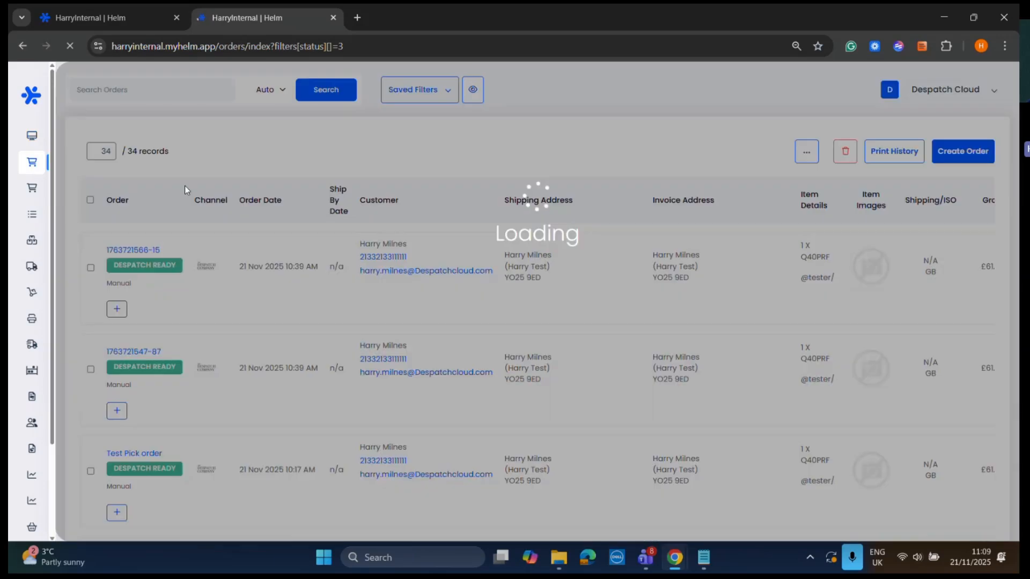
- Examine the profile's Order Failed Status, look at the dashboard's order statuses, and return to the profile
{"action": "left_click", "coordinate": [123, 19]}
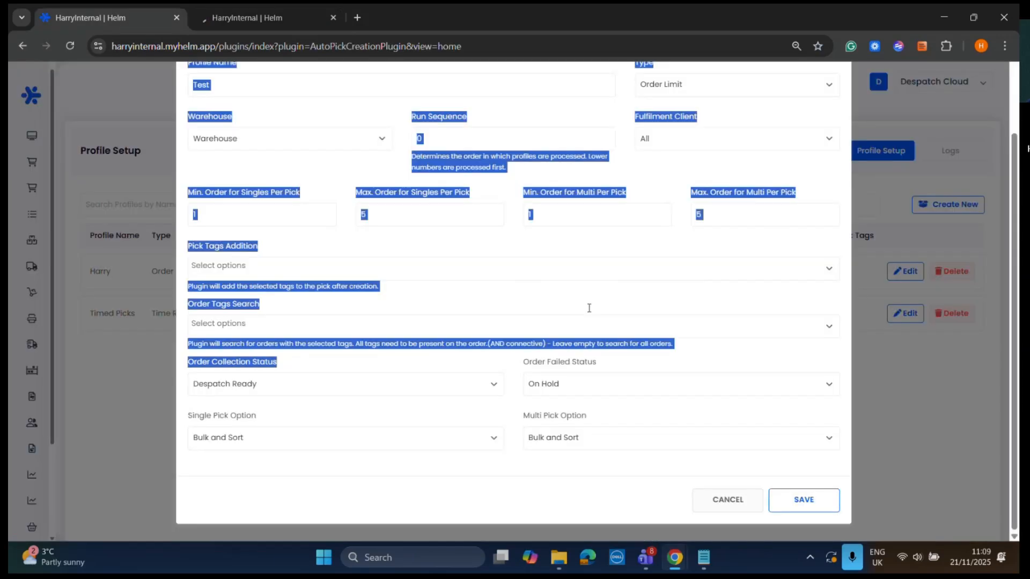
{"action": "left_click_drag", "start_coordinate": [600, 362], "coordinate": [525, 360]}
{"action": "left_click", "coordinate": [584, 362]}
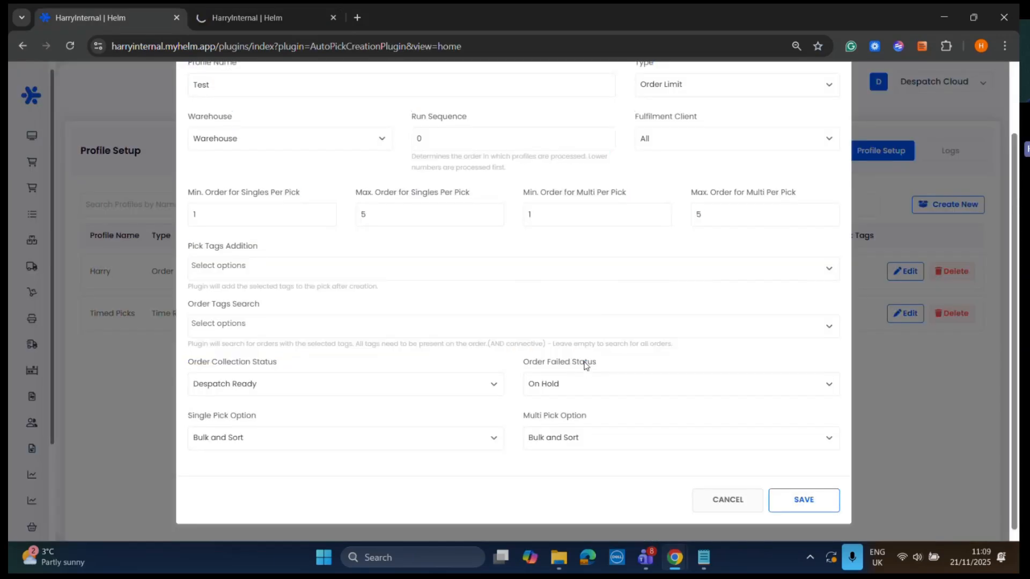
{"action": "left_click", "coordinate": [280, 6]}
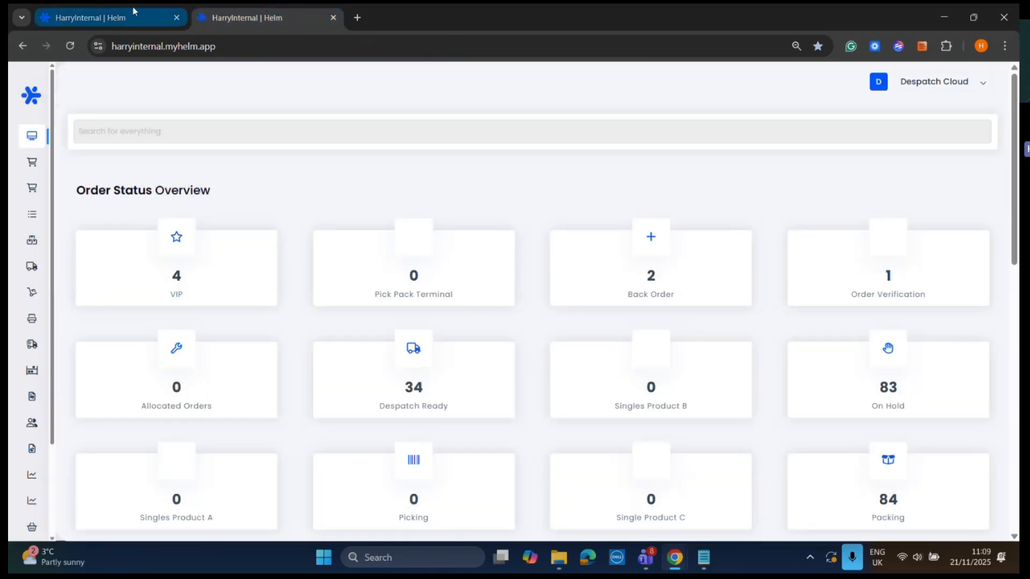
{"action": "left_click", "coordinate": [220, 8]}
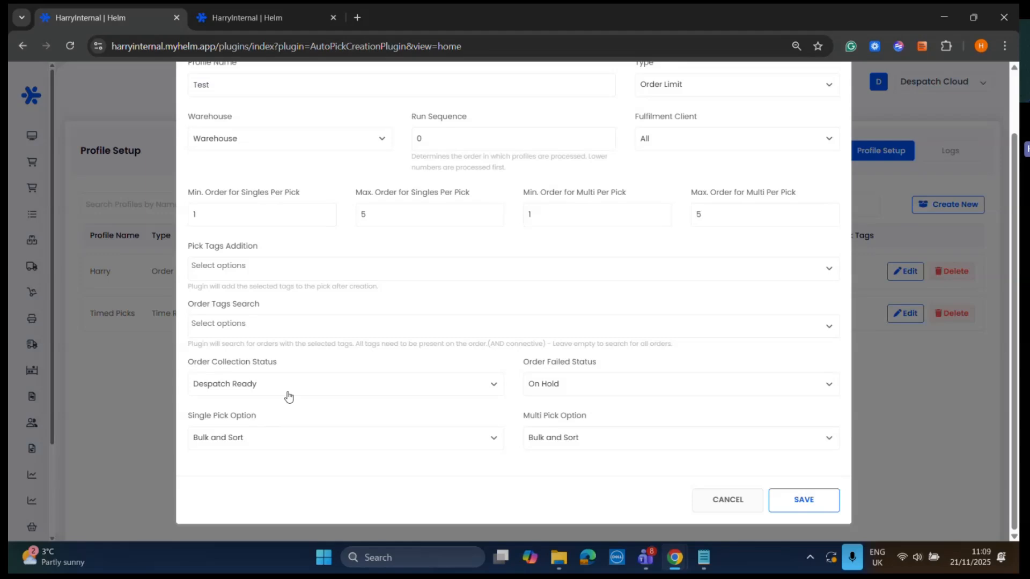
- Review the choices for Single Pick Option and Multi Pick Option, keeping Bulk and Sort for both
{"action": "left_click_drag", "start_coordinate": [258, 416], "coordinate": [212, 417]}
{"action": "left_click", "coordinate": [258, 431]}
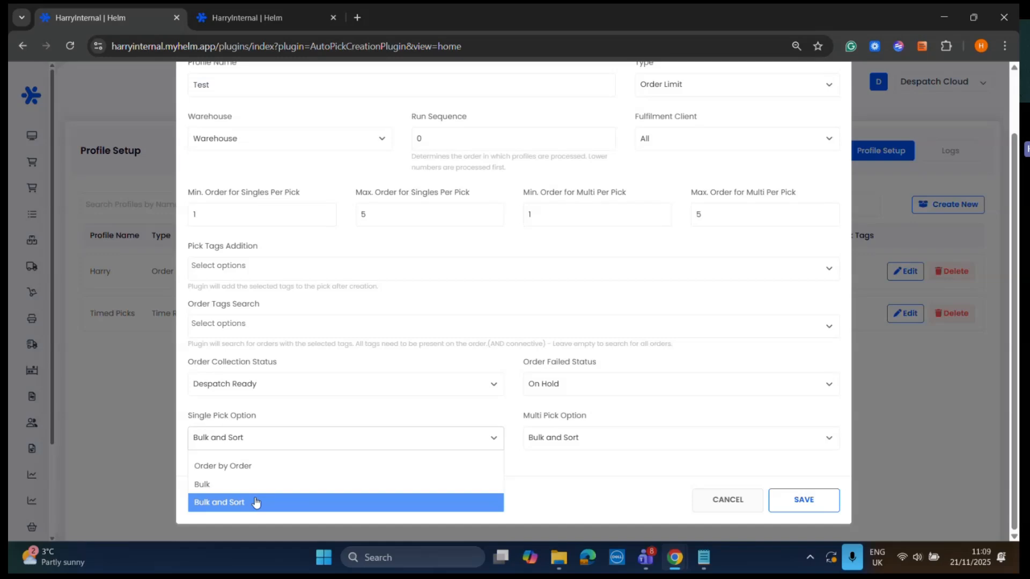
{"action": "left_click", "coordinate": [547, 438]}
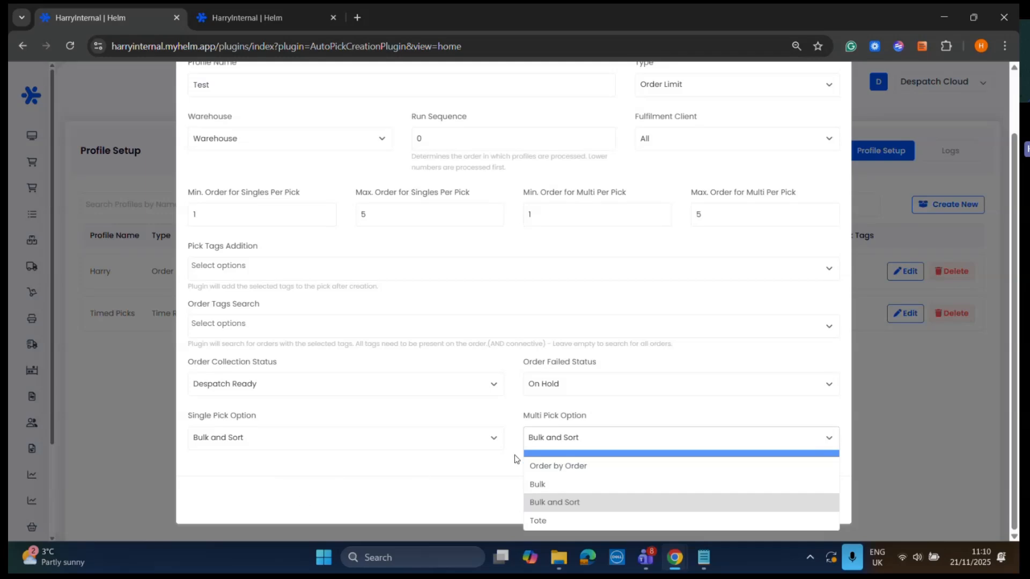
{"action": "left_click", "coordinate": [555, 437]}
- Switch the profile's type to Time Restricted, review the extra scheduling settings, and cancel the edit
{"action": "scroll", "coordinate": [599, 402], "scroll_direction": "up", "scroll_amount": 2}
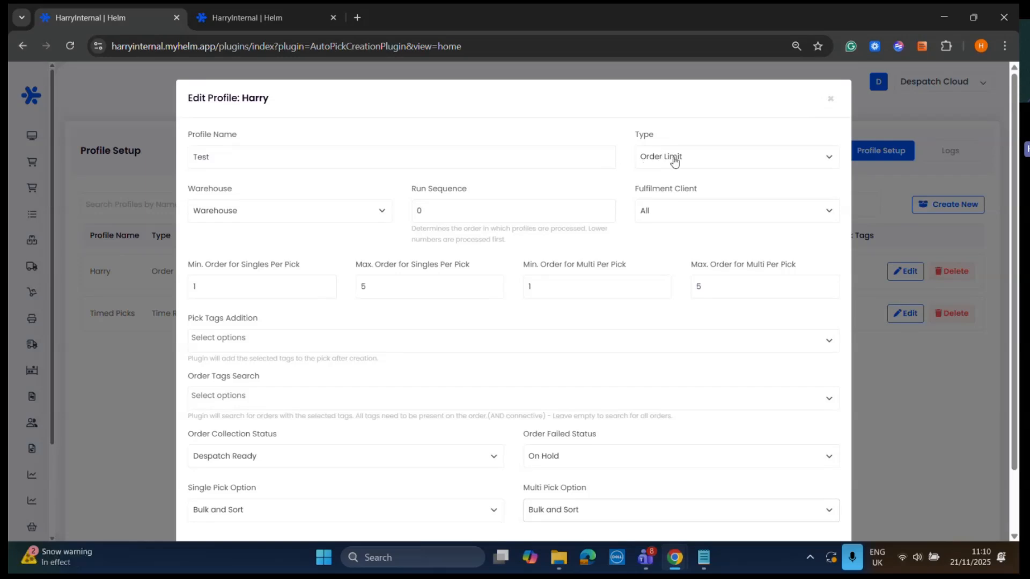
{"action": "scroll", "coordinate": [580, 297], "scroll_direction": "down", "scroll_amount": 1}
{"action": "scroll", "coordinate": [577, 280], "scroll_direction": "up", "scroll_amount": 1}
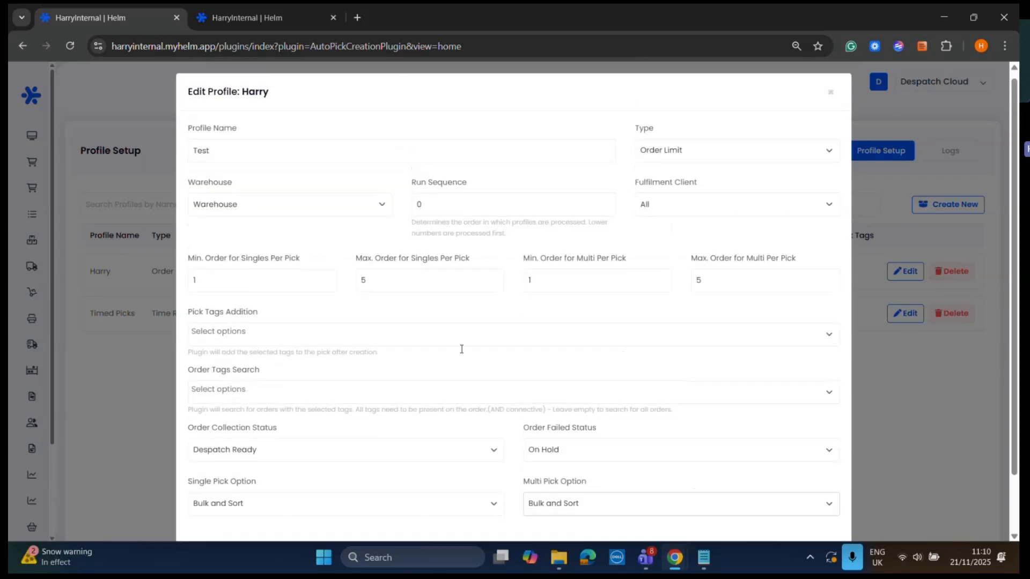
{"action": "scroll", "coordinate": [520, 338], "scroll_direction": "down", "scroll_amount": 1}
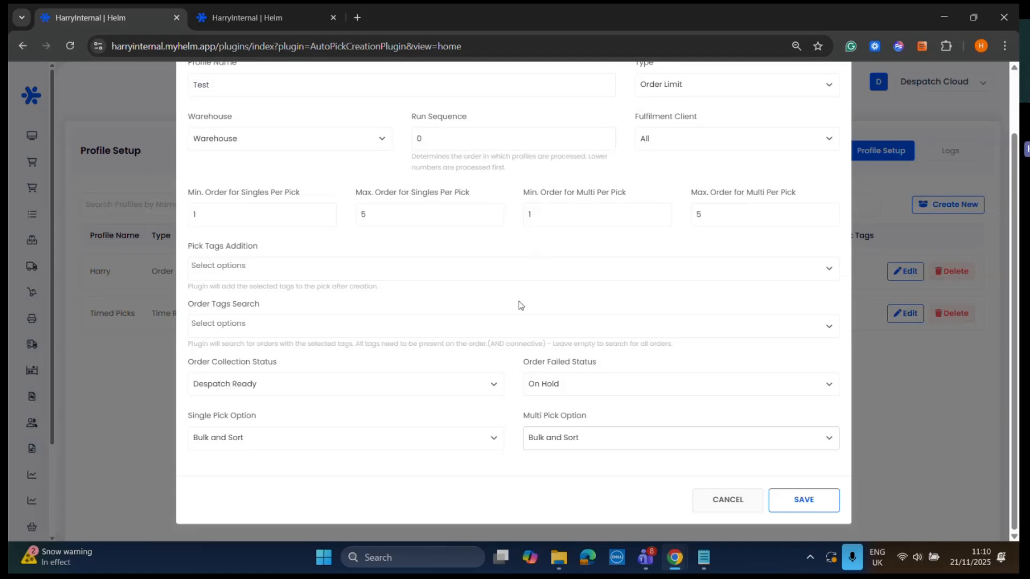
{"action": "scroll", "coordinate": [520, 300], "scroll_direction": "up", "scroll_amount": 1}
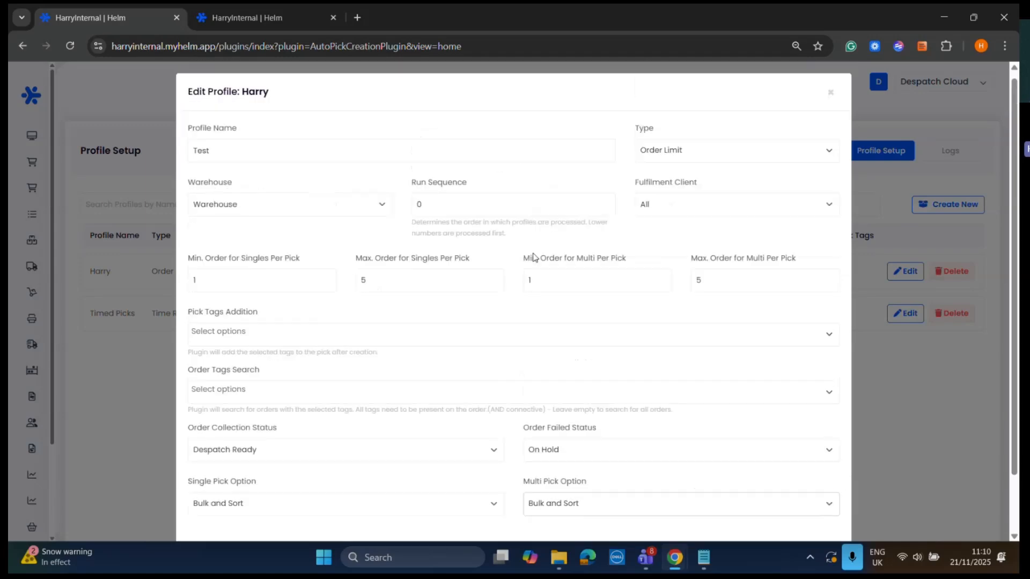
{"action": "left_click", "coordinate": [672, 158]}
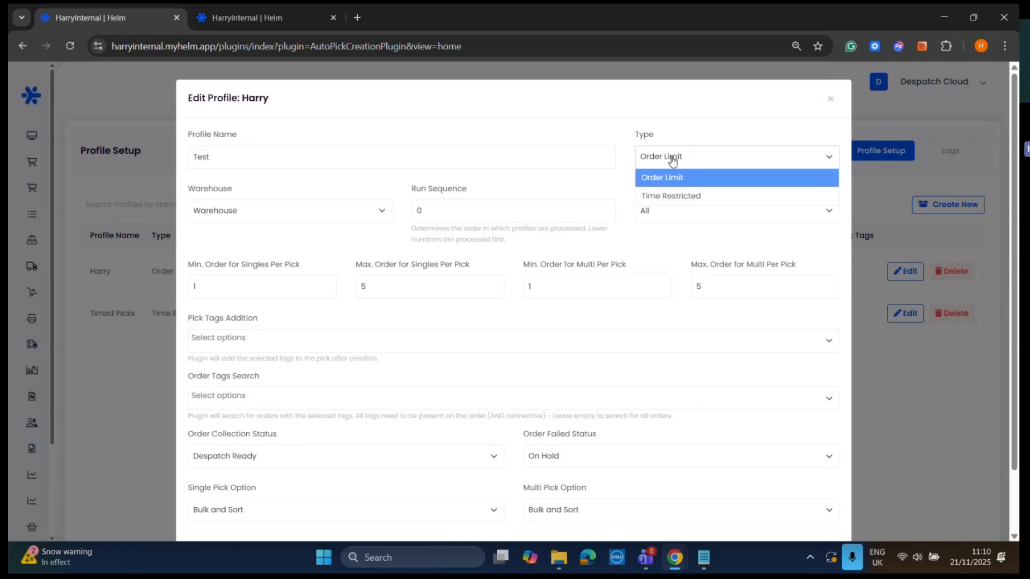
{"action": "left_click", "coordinate": [667, 197]}
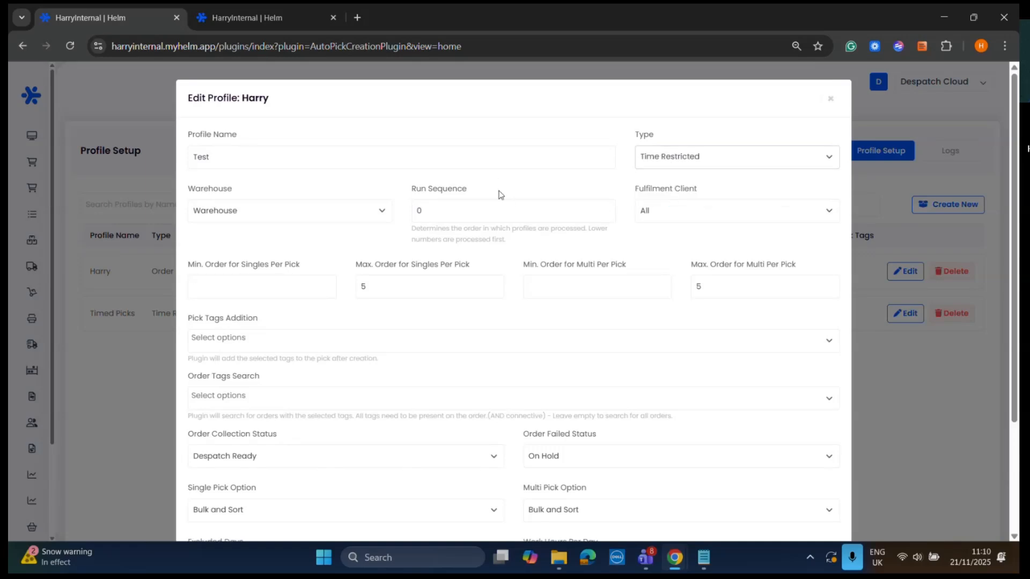
{"action": "scroll", "coordinate": [584, 200], "scroll_direction": "down", "scroll_amount": 3}
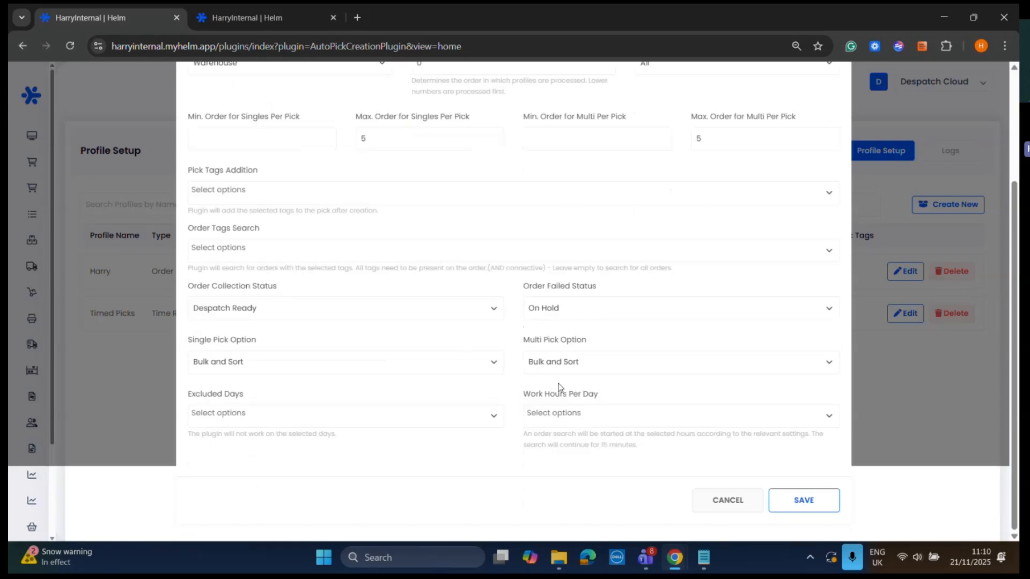
{"action": "left_click", "coordinate": [732, 500]}
- Open the Timed Picks profile for editing and review its order limits, excluded days and work hours
{"action": "left_click", "coordinate": [905, 313]}
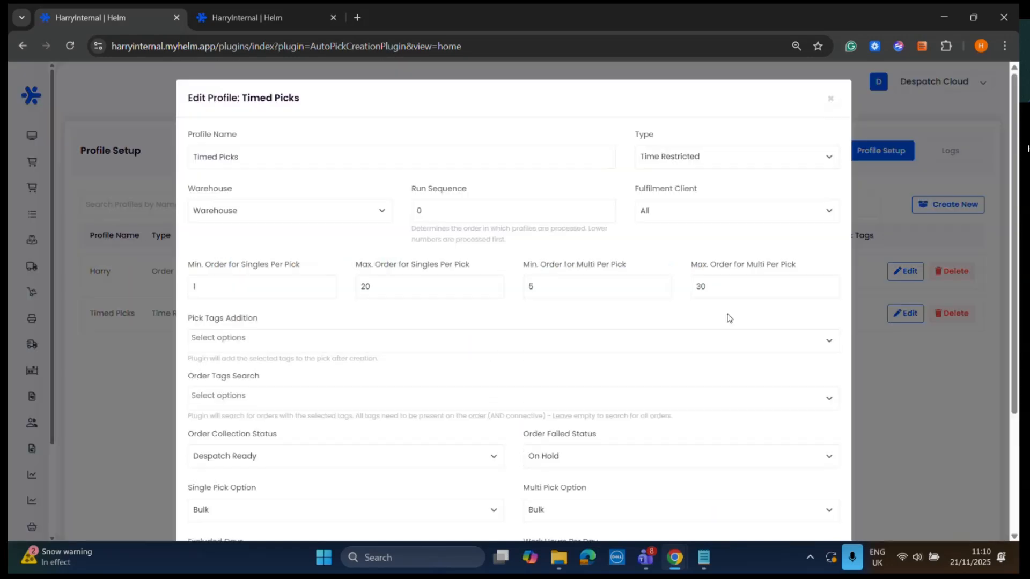
{"action": "scroll", "coordinate": [619, 346], "scroll_direction": "down", "scroll_amount": 5}
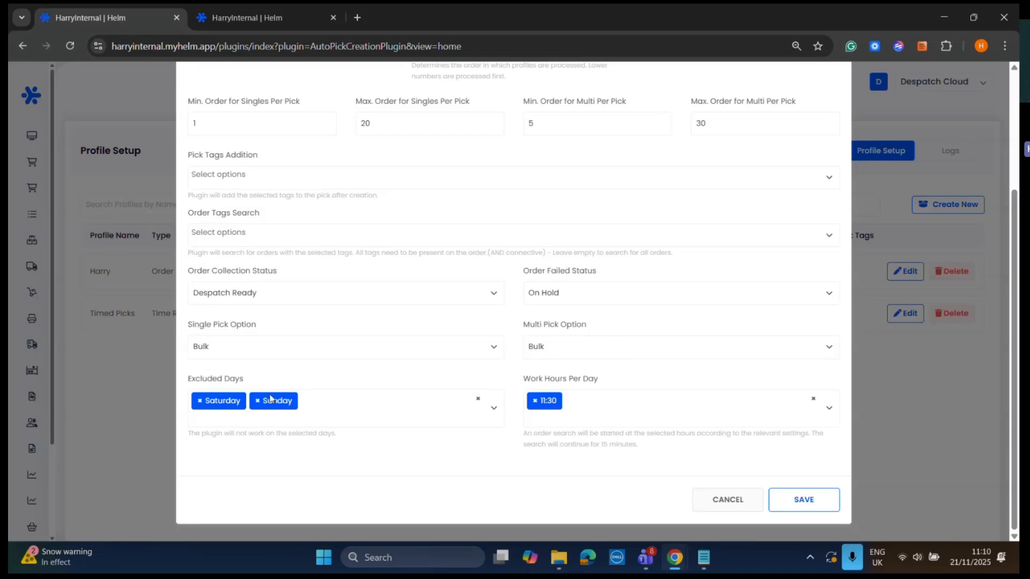
{"action": "scroll", "coordinate": [399, 304], "scroll_direction": "up", "scroll_amount": 1}
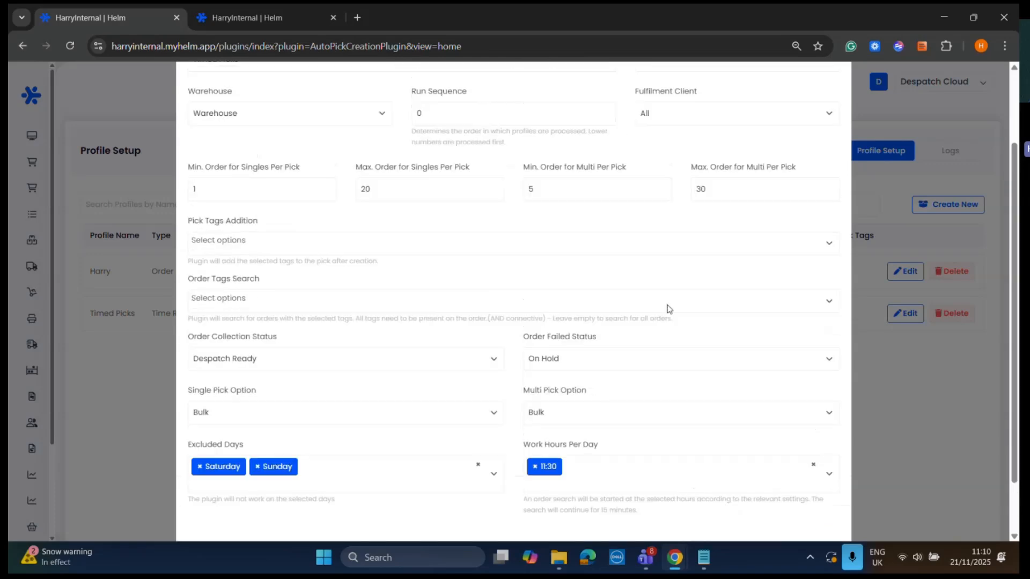
{"action": "scroll", "coordinate": [456, 327], "scroll_direction": "up", "scroll_amount": 2}
{"action": "scroll", "coordinate": [351, 379], "scroll_direction": "down", "scroll_amount": 4}
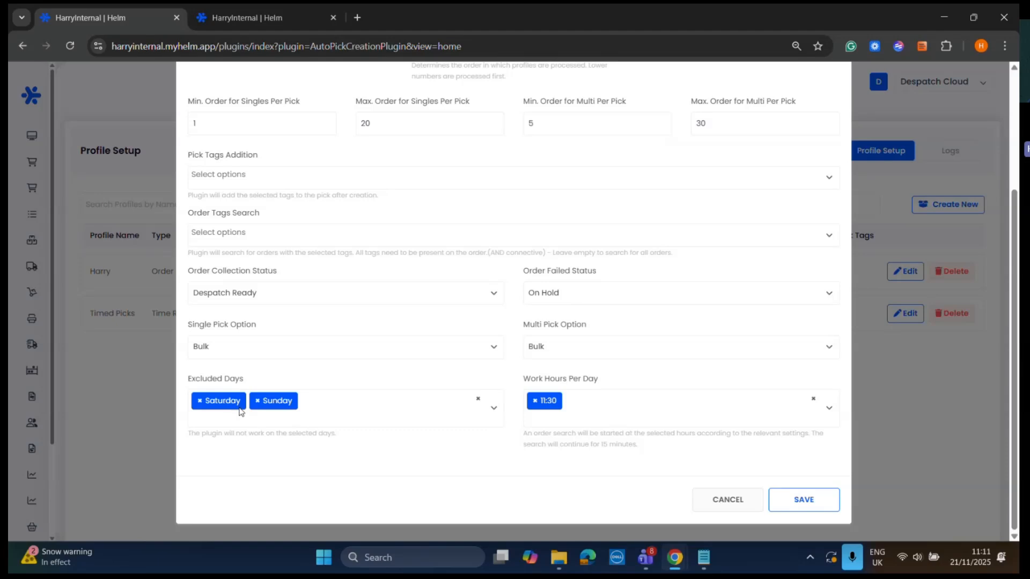
- Remove Saturday from the Timed Picks profile's Excluded Days
{"action": "left_click", "coordinate": [197, 408]}
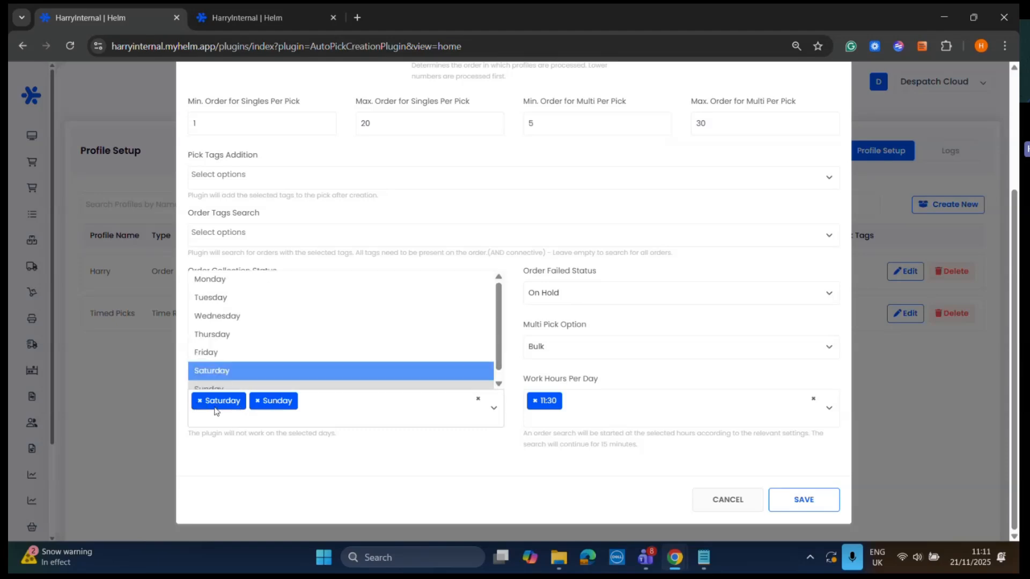
{"action": "left_click", "coordinate": [200, 400]}
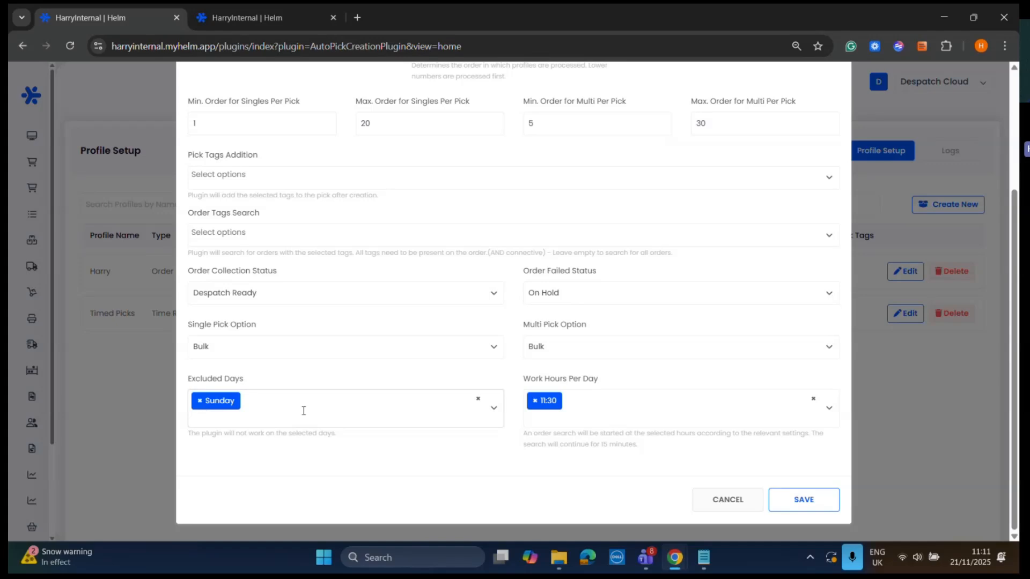
{"action": "left_click_drag", "start_coordinate": [271, 388], "coordinate": [193, 382]}
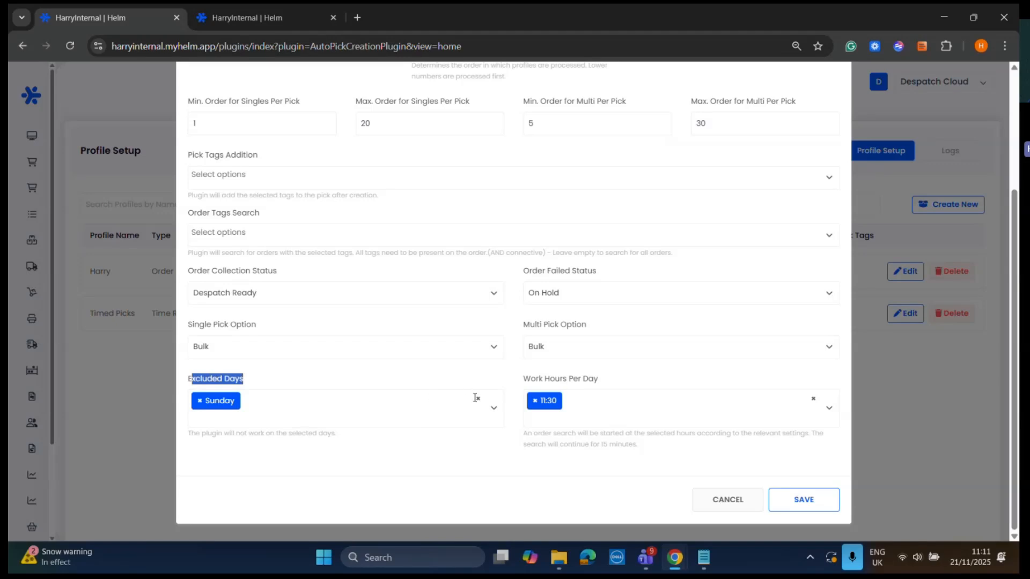
- Replace the 11:30 entry in Work Hours Per Day with 00:15 and 01:15, and read the setting's description
{"action": "left_click", "coordinate": [534, 401]}
{"action": "left_click", "coordinate": [600, 444]}
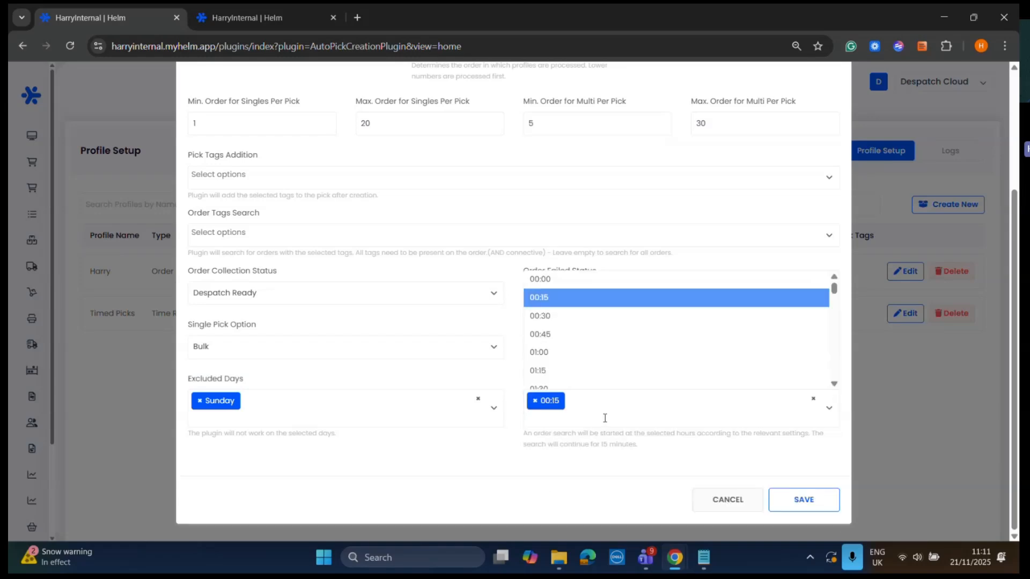
{"action": "left_click", "coordinate": [612, 371]}
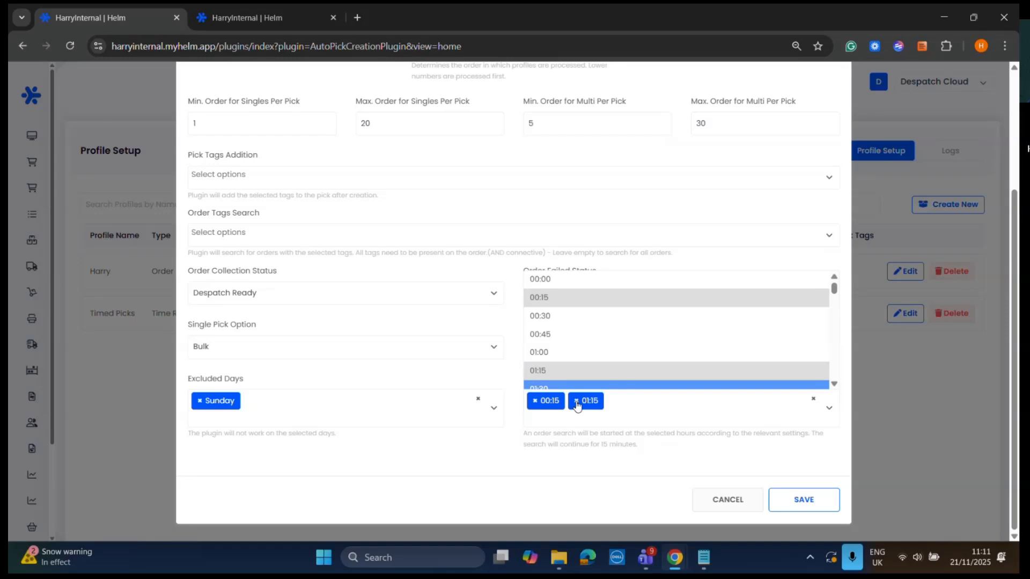
{"action": "left_click_drag", "start_coordinate": [579, 433], "coordinate": [660, 434]}
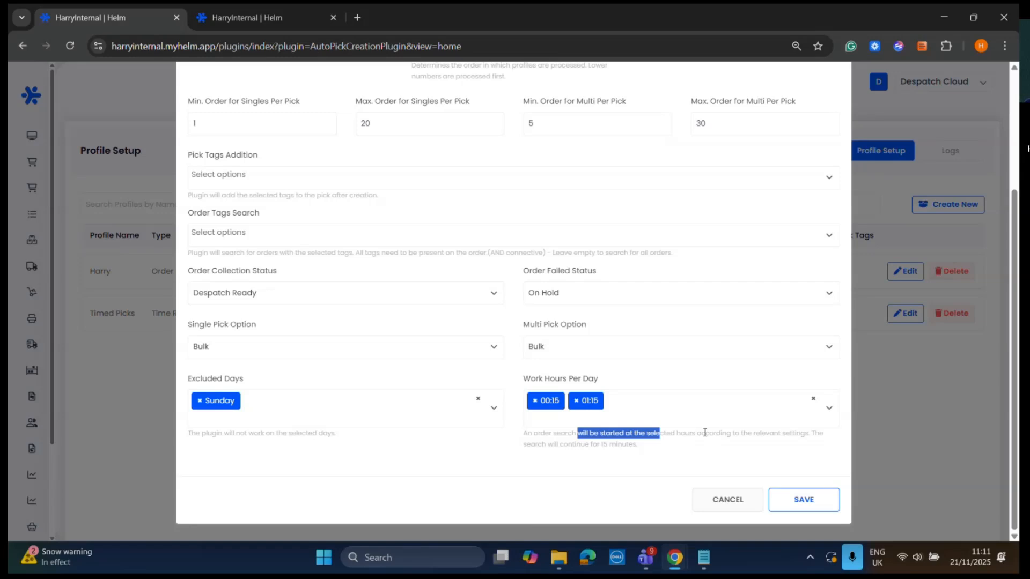
{"action": "left_click", "coordinate": [695, 435]}
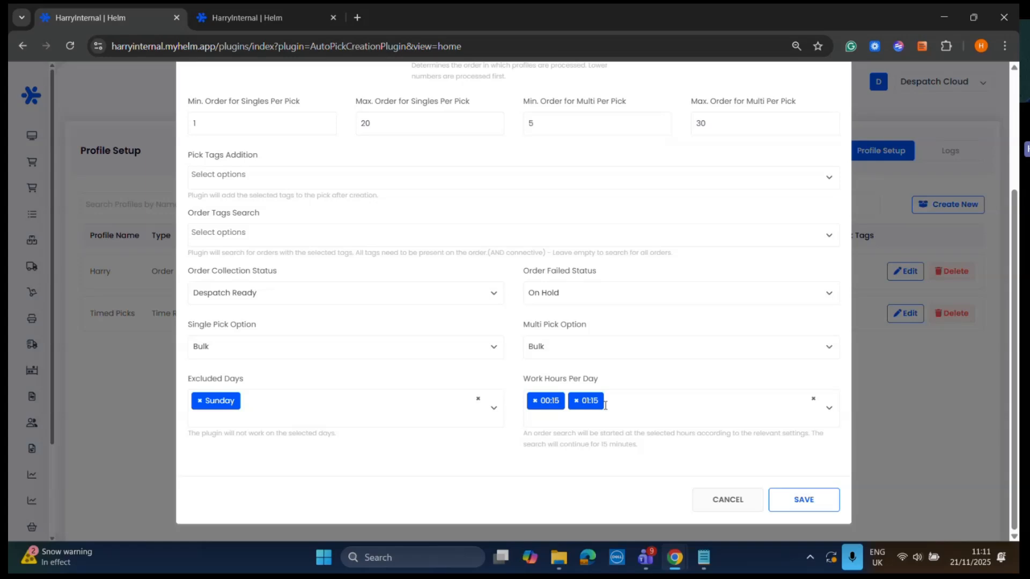
- Clear the selected times from Work Hours Per Day and choose 06:45 instead
{"action": "left_click", "coordinate": [534, 400]}
{"action": "left_click", "coordinate": [535, 400]}
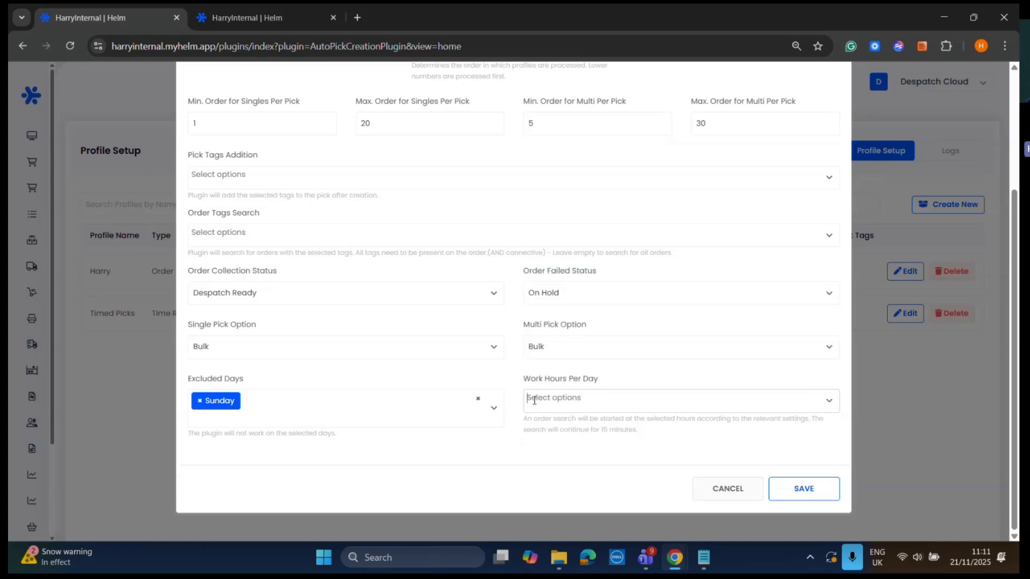
{"action": "left_click", "coordinate": [566, 408]}
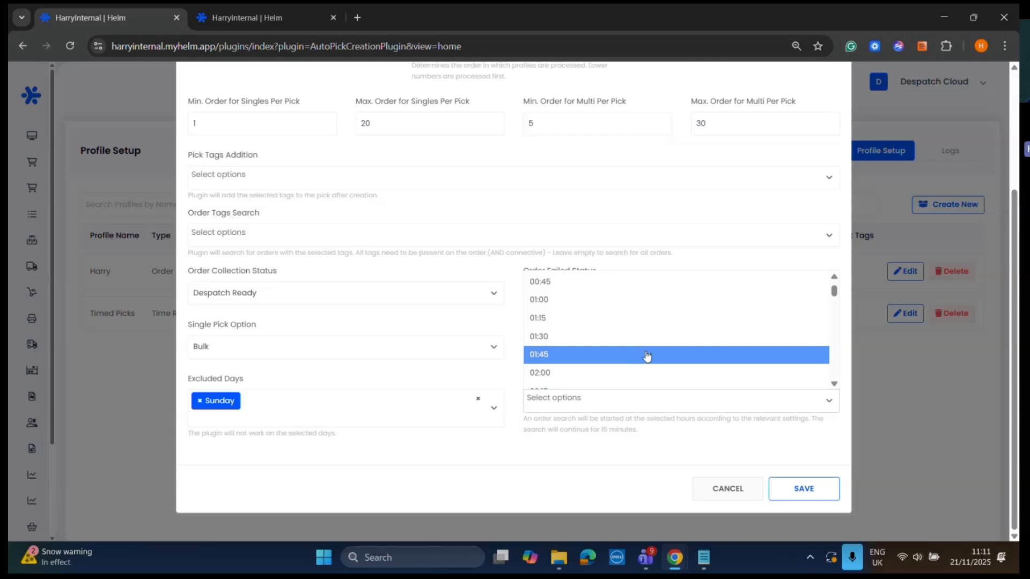
{"action": "scroll", "coordinate": [647, 355], "scroll_direction": "down", "scroll_amount": 7}
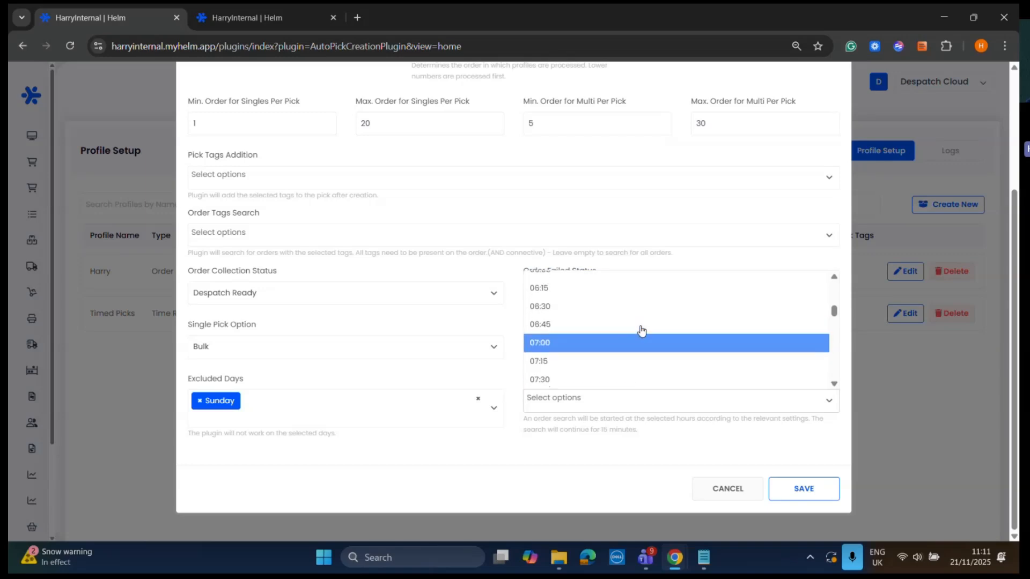
{"action": "scroll", "coordinate": [649, 333], "scroll_direction": "up", "scroll_amount": 1}
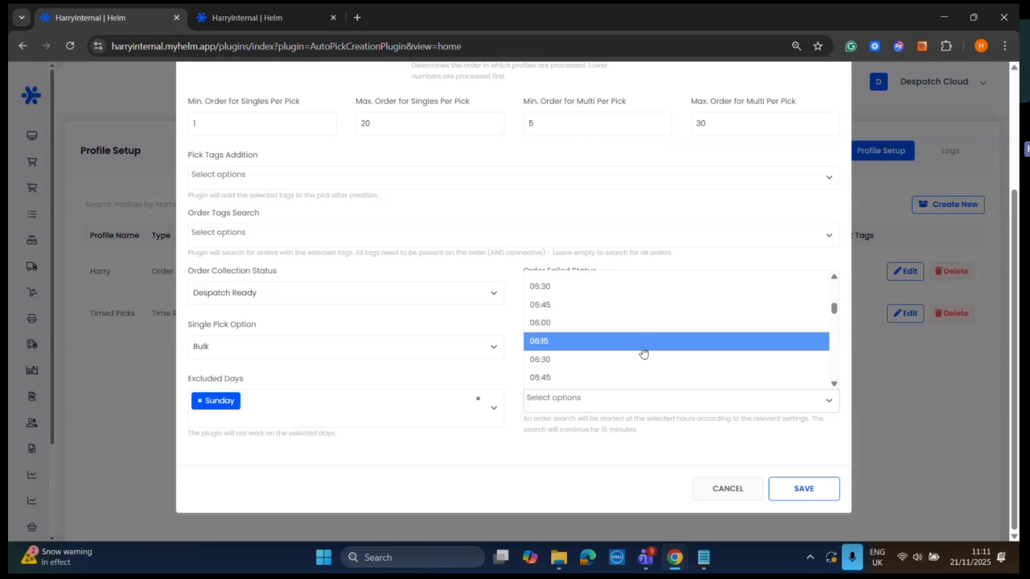
{"action": "scroll", "coordinate": [646, 349], "scroll_direction": "down", "scroll_amount": 1}
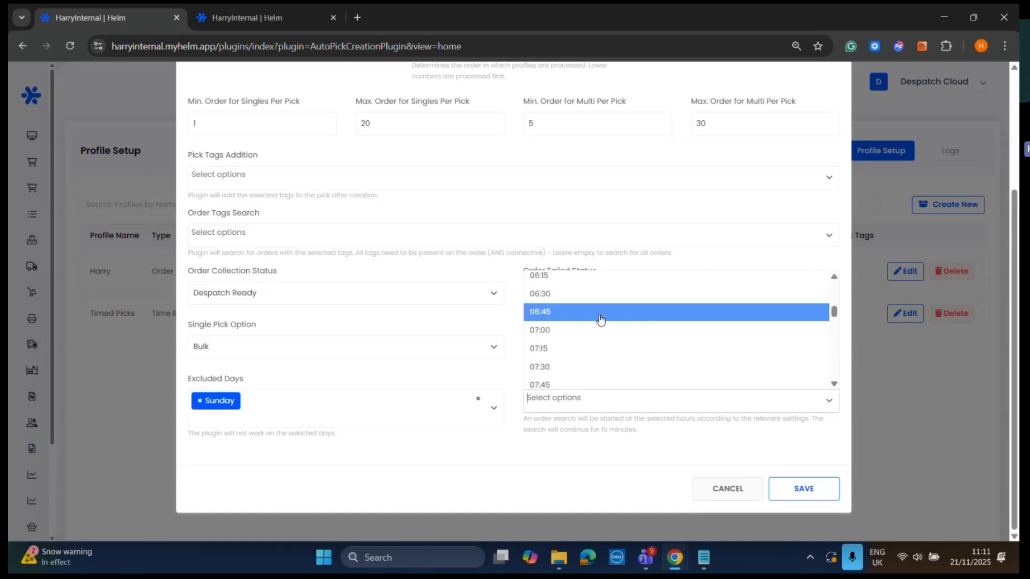
{"action": "left_click", "coordinate": [601, 312]}
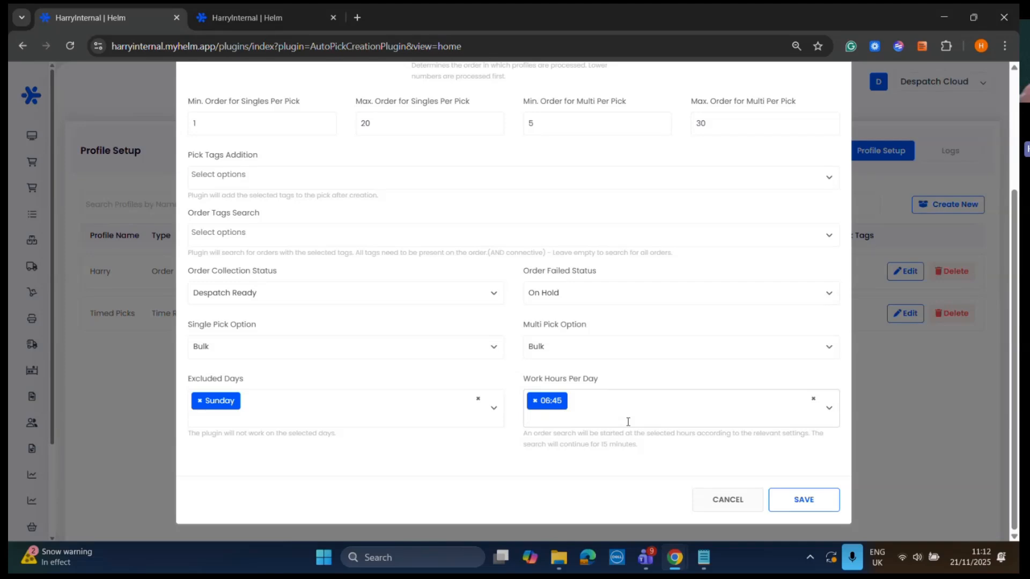
- Add 07:45 as a second time in Work Hours Per Day and look up the available 08 times
{"action": "scroll", "coordinate": [606, 454], "scroll_direction": "up", "scroll_amount": 1}
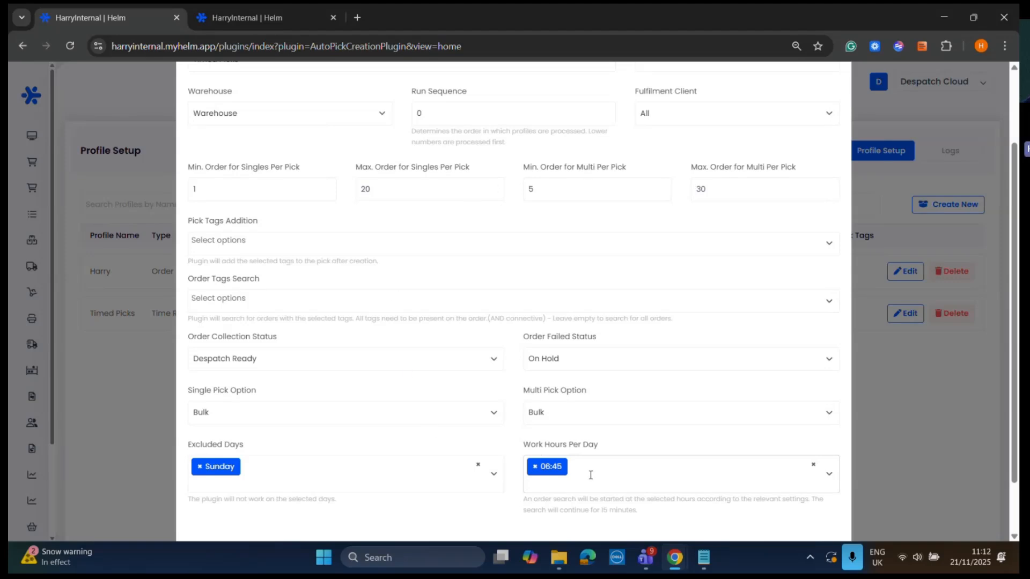
{"action": "type", "text": "07"}
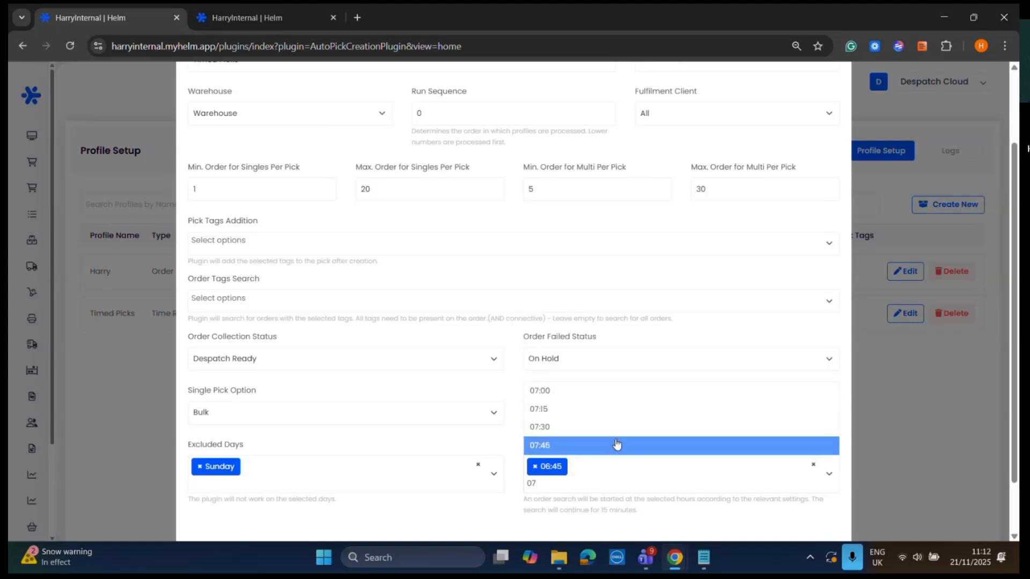
{"action": "left_click", "coordinate": [617, 444]}
{"action": "left_click", "coordinate": [651, 473]}
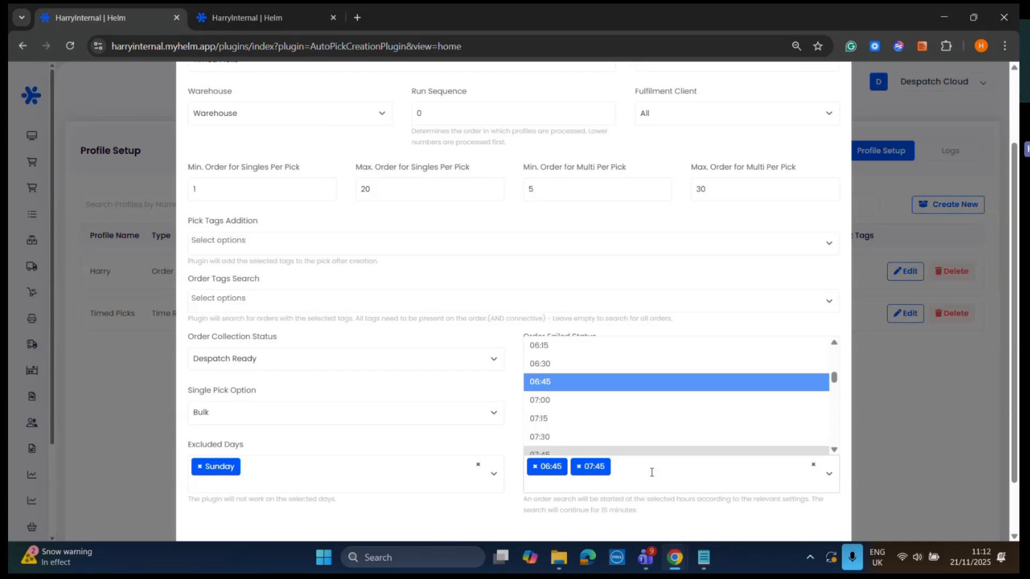
{"action": "type", "text": "8"}
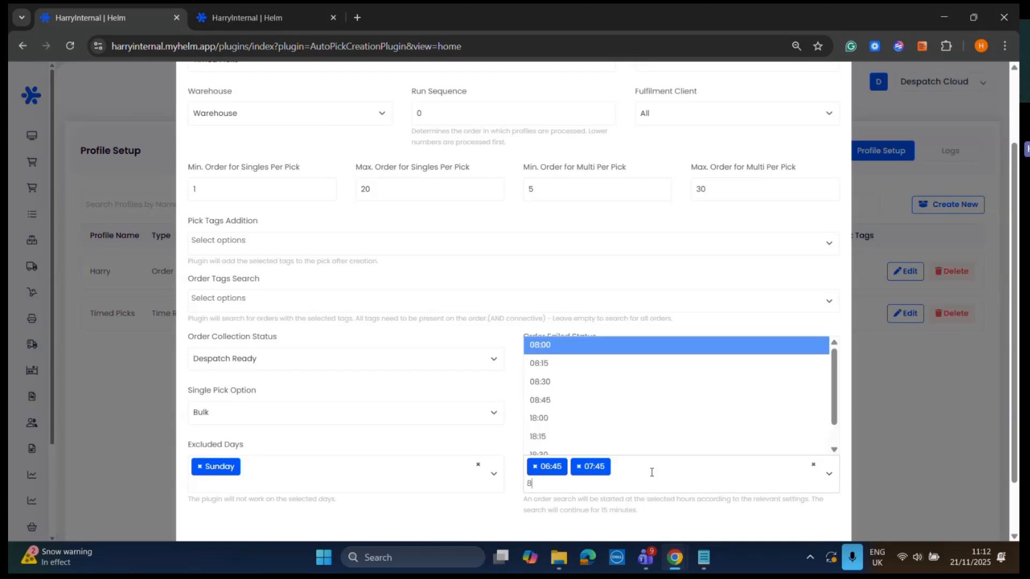
{"action": "type", "text": "4"}
{"action": "key", "text": "BackSpace"}
{"action": "key", "text": "BackSpace"}
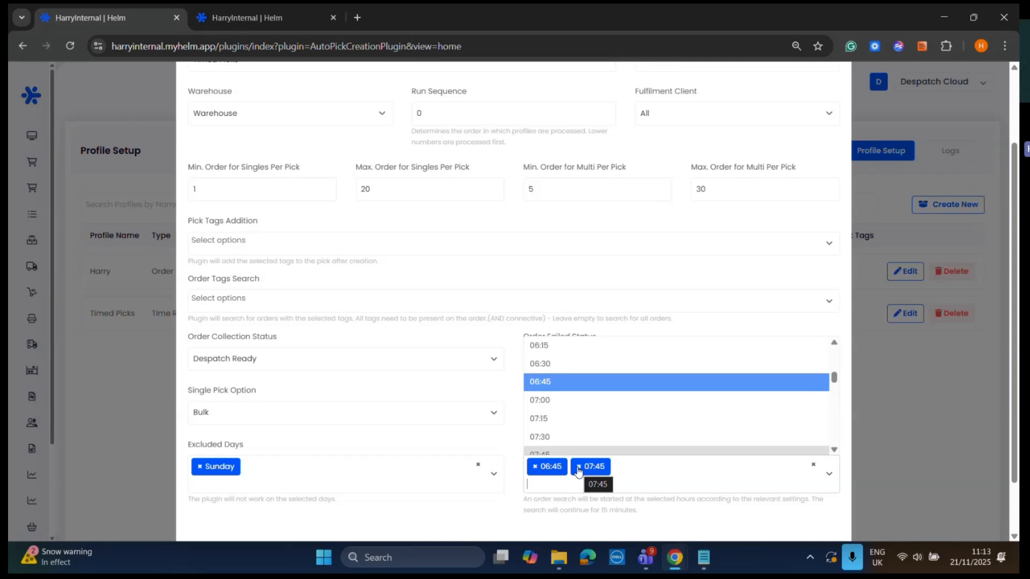
{"action": "left_click", "coordinate": [633, 475]}
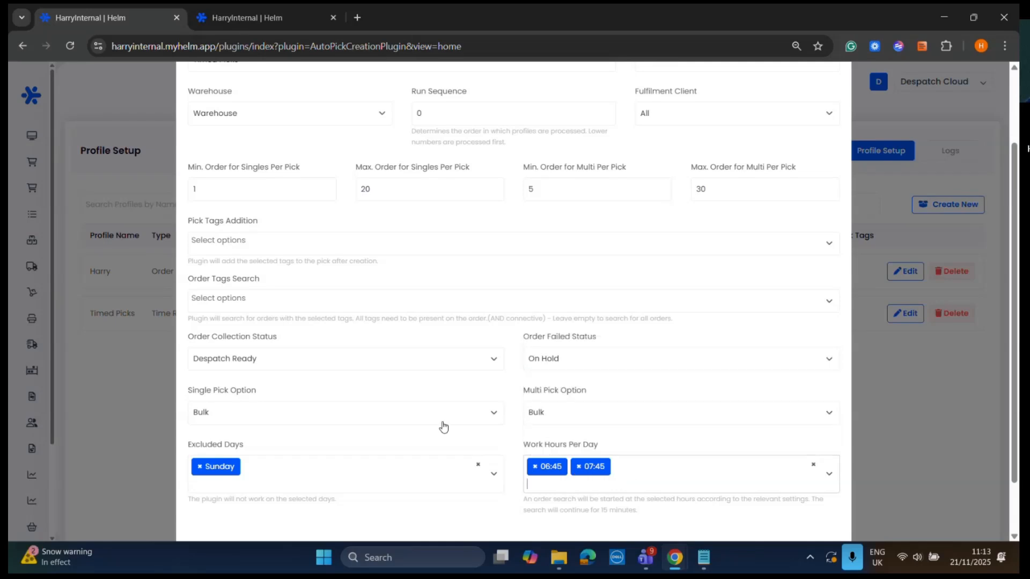
- Check the Type choices of the Timed Picks profile and close it without saving
{"action": "scroll", "coordinate": [439, 294], "scroll_direction": "up", "scroll_amount": 1}
{"action": "left_click", "coordinate": [677, 131]}
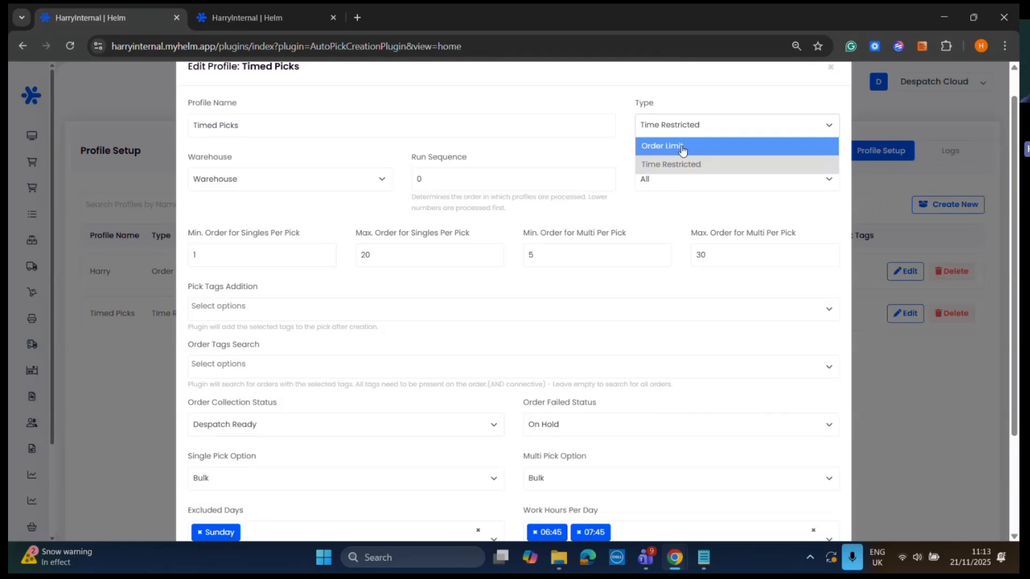
{"action": "left_click", "coordinate": [830, 68]}
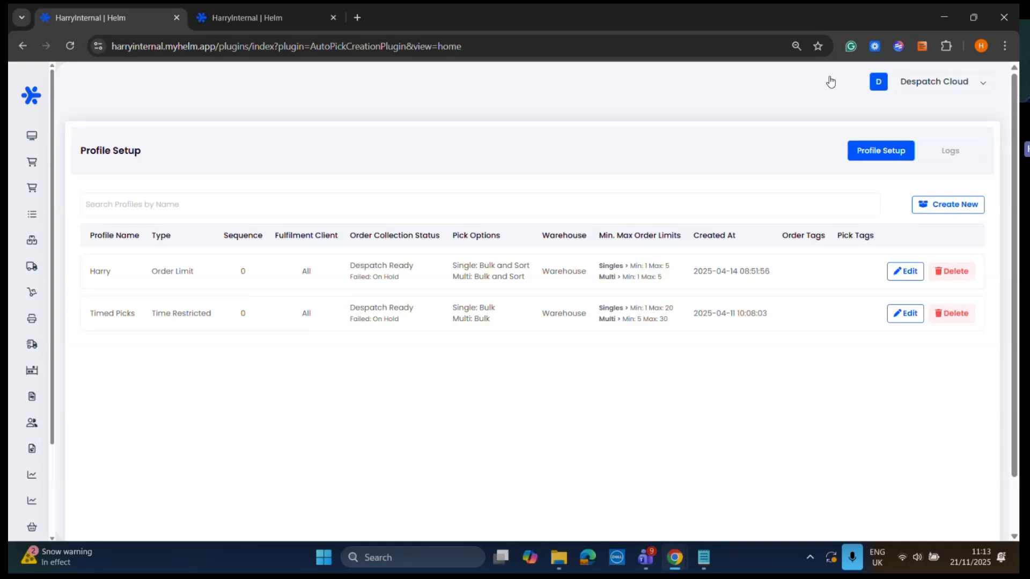
- Edit the Order Limit profile, enter "Auto Pick Plugin" under Pick Tags Addition, and save the profile
{"action": "left_click", "coordinate": [913, 274]}
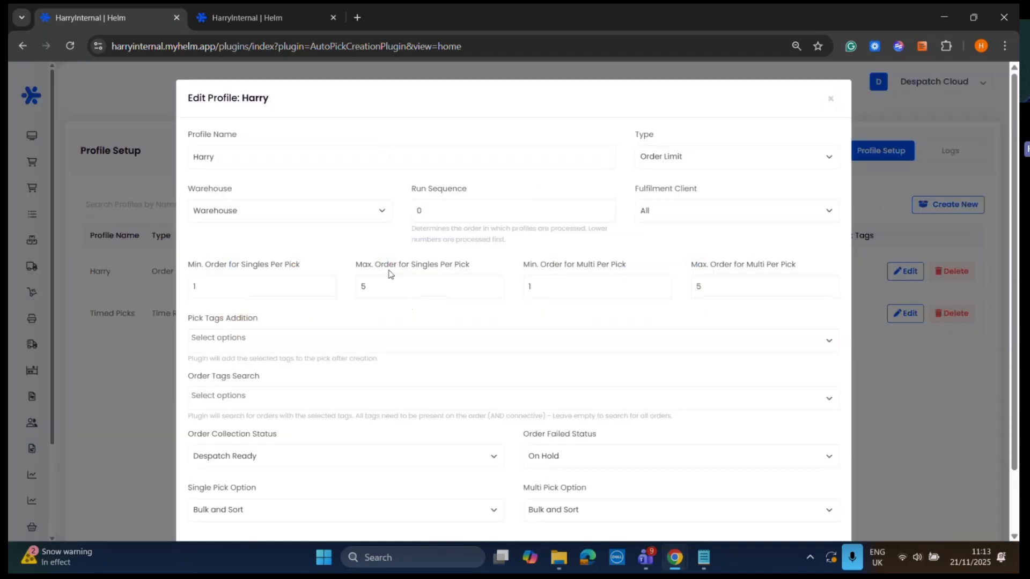
{"action": "scroll", "coordinate": [515, 271], "scroll_direction": "down", "scroll_amount": 1}
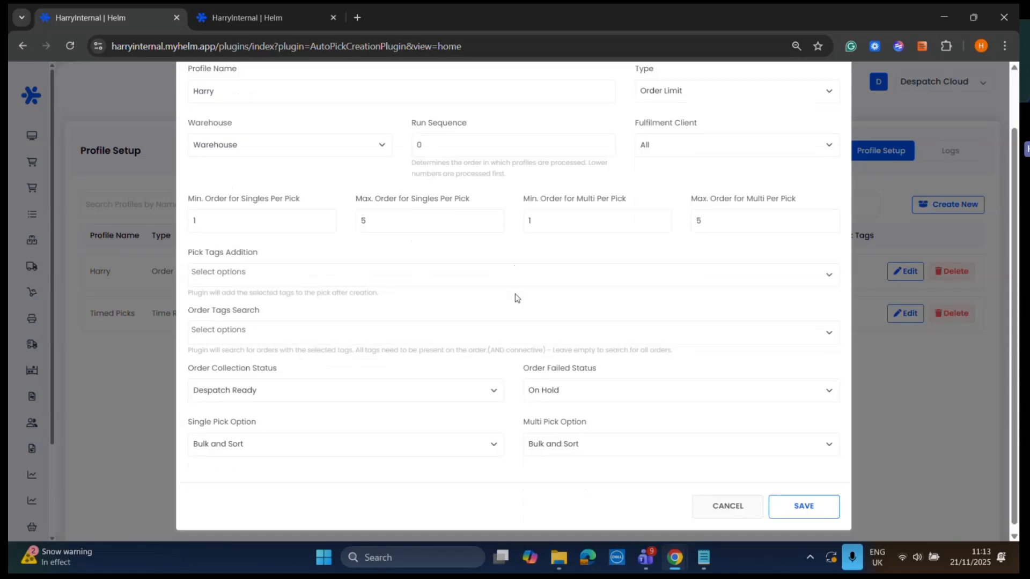
{"action": "left_click", "coordinate": [291, 276]}
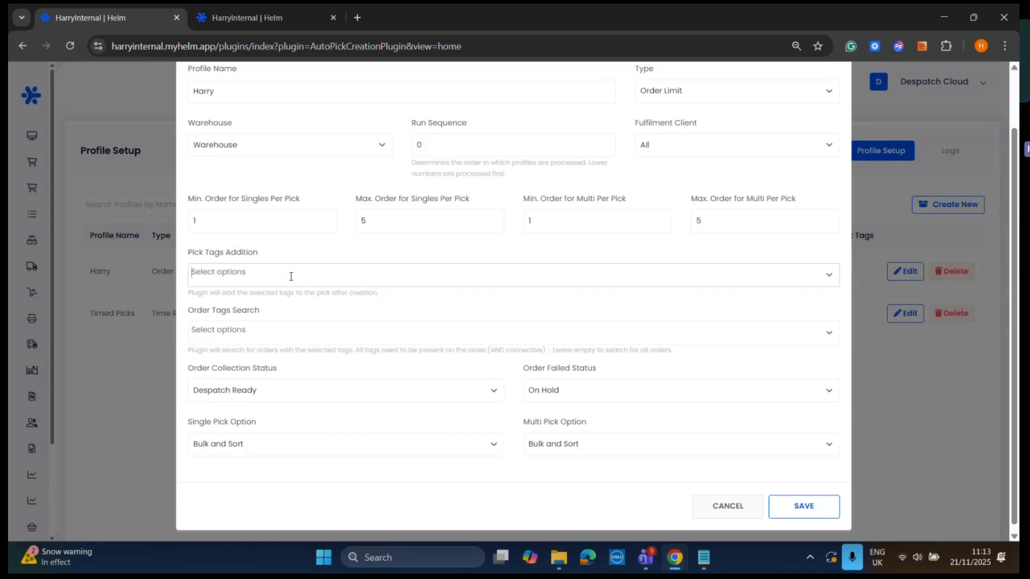
{"action": "type", "text": "P"}
{"action": "key", "text": "BackSpace"}
{"action": "key", "text": "BackSpace"}
{"action": "key", "text": "BackSpace"}
{"action": "type", "text": "Auto Pick Plugin"}
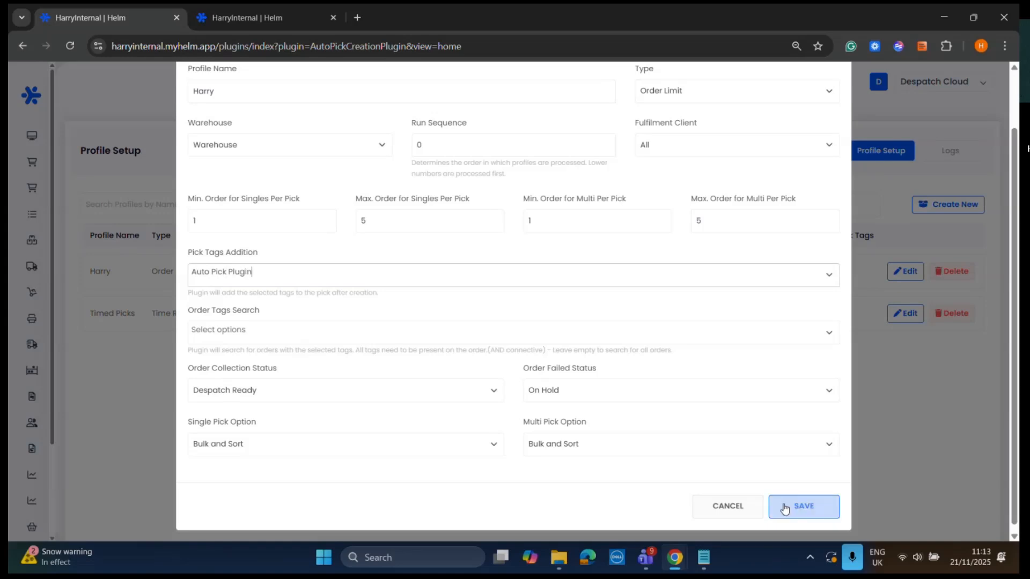
{"action": "left_click", "coordinate": [821, 512]}
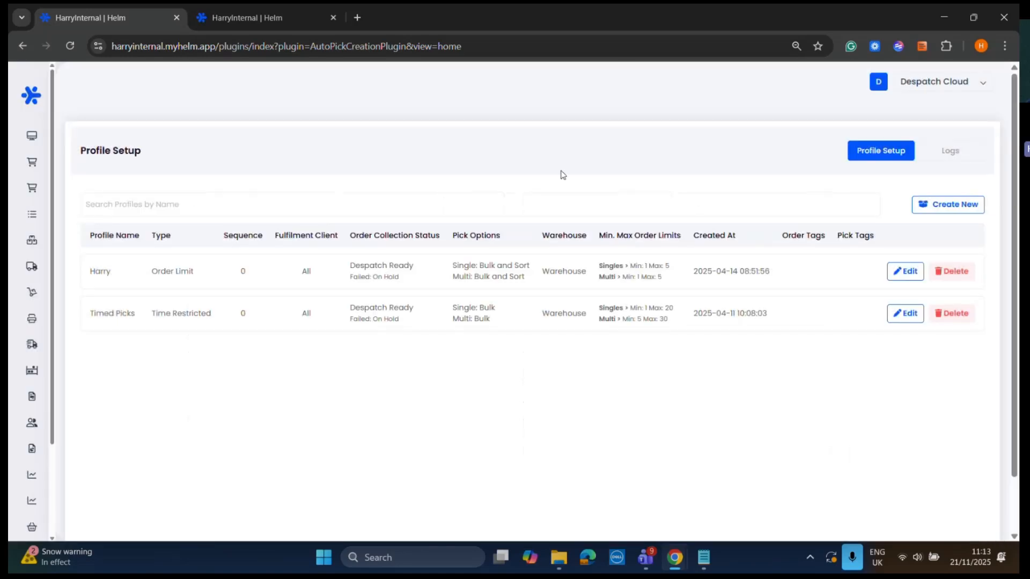
{"action": "mouse_move", "coordinate": [677, 562]}
{"action": "left_click", "coordinate": [698, 490]}
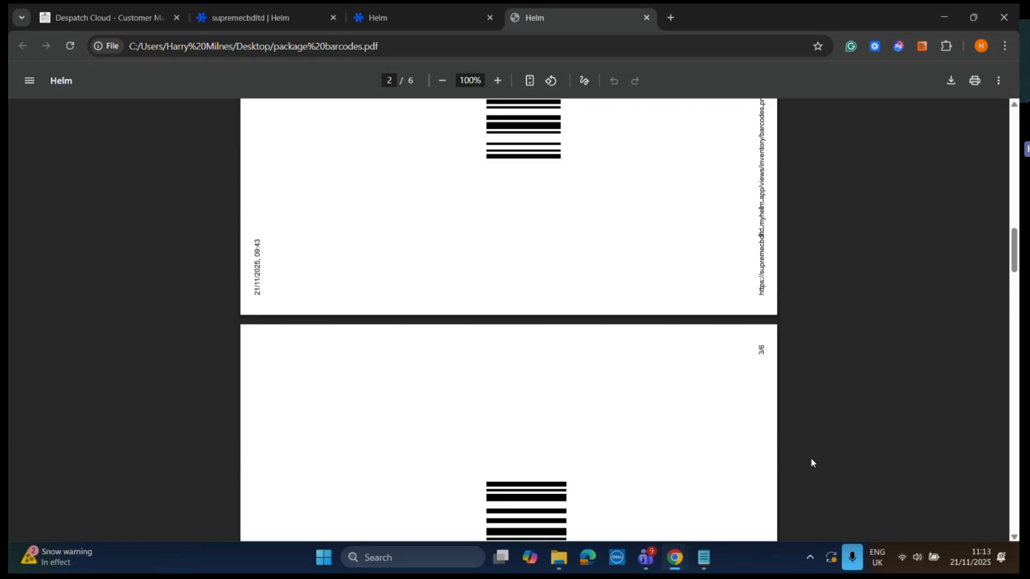
{"action": "left_click", "coordinate": [944, 17]}
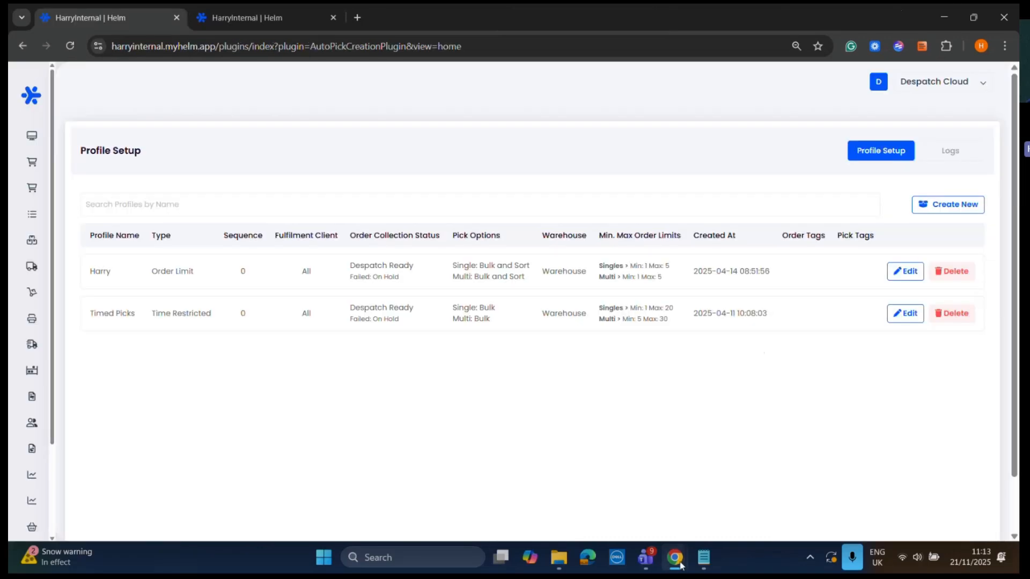
{"action": "mouse_move", "coordinate": [680, 563]}
{"action": "right_click", "coordinate": [296, 26]}
{"action": "left_click", "coordinate": [352, 137]}
{"action": "left_click_drag", "start_coordinate": [384, 25], "coordinate": [1019, 48]}
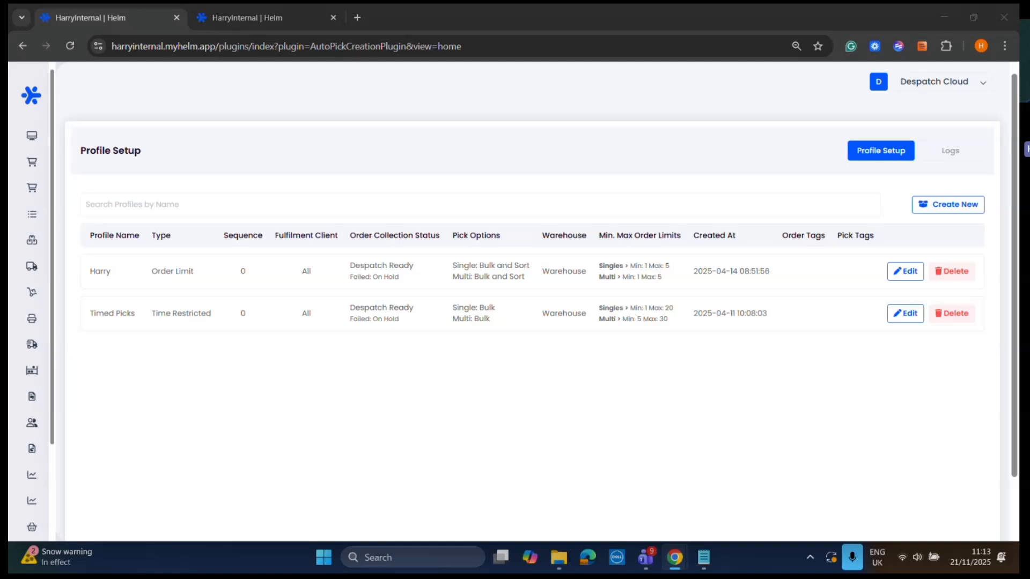
- Open the dashboard's Order Status Overview and dismiss the release notes
{"action": "left_click", "coordinate": [38, 140]}
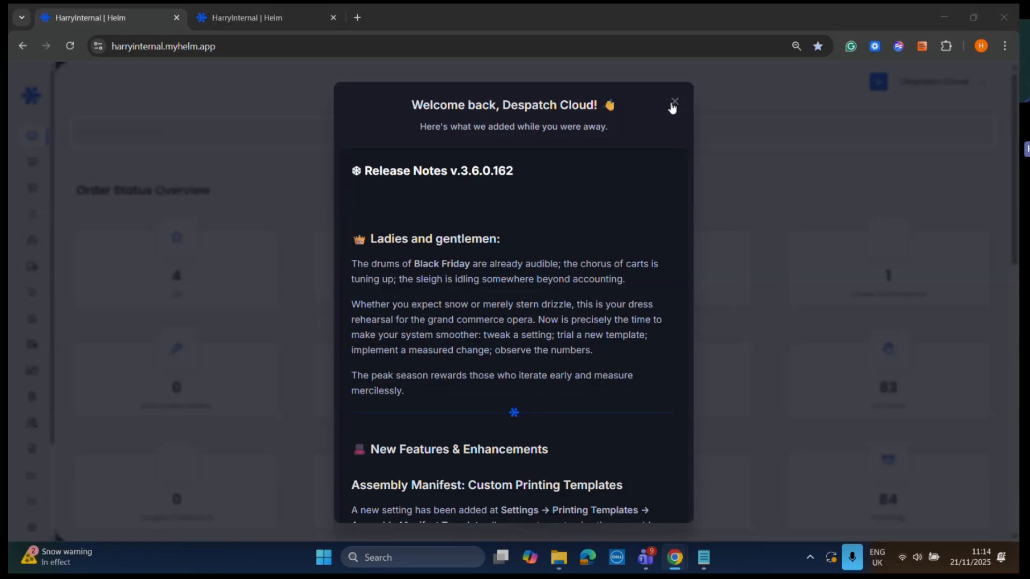
{"action": "left_click", "coordinate": [673, 102]}
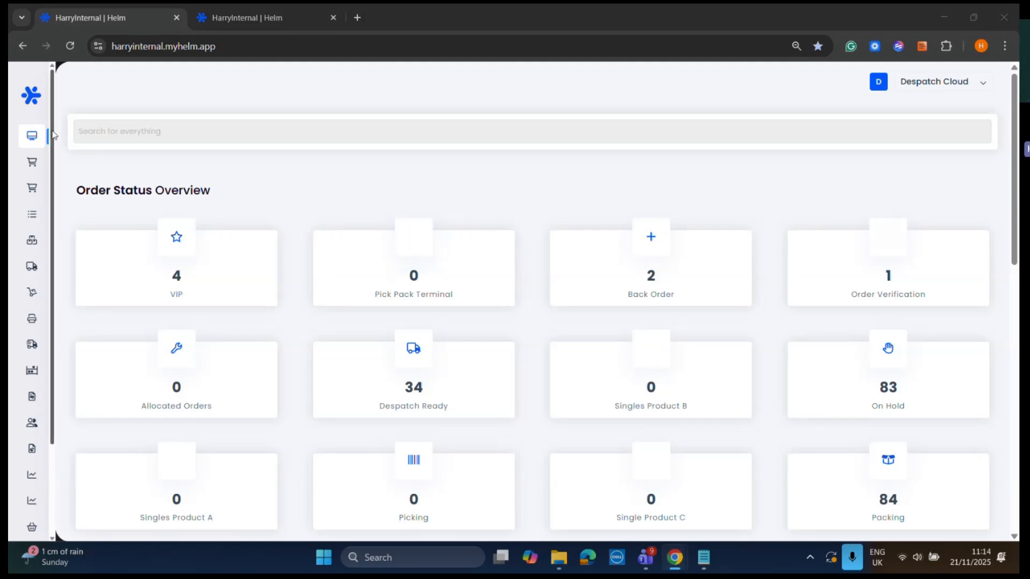
- Reload the dashboard and review the status tiles in Order Status Overview
{"action": "left_click", "coordinate": [50, 140]}
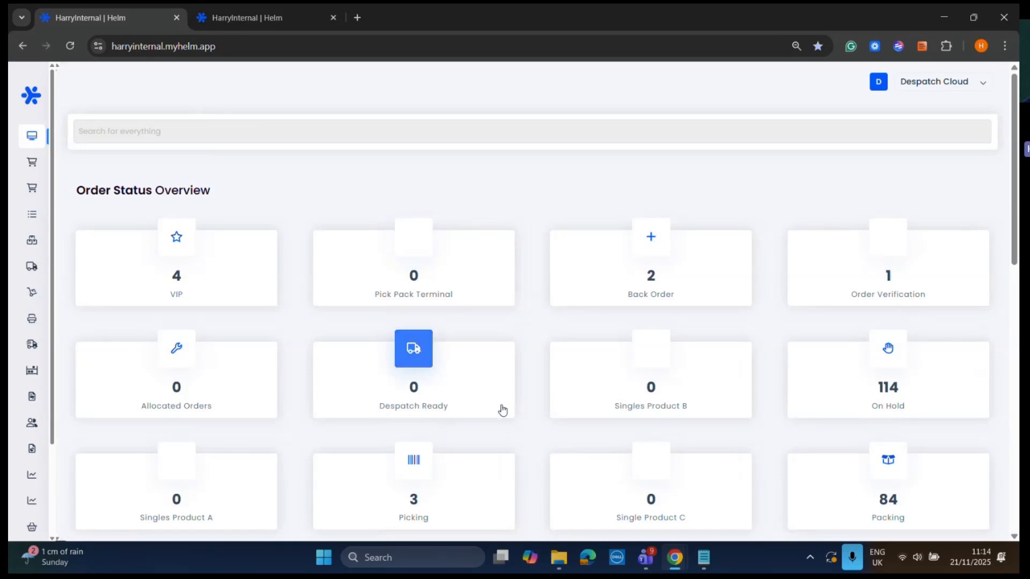
{"action": "scroll", "coordinate": [418, 364], "scroll_direction": "down", "scroll_amount": 2}
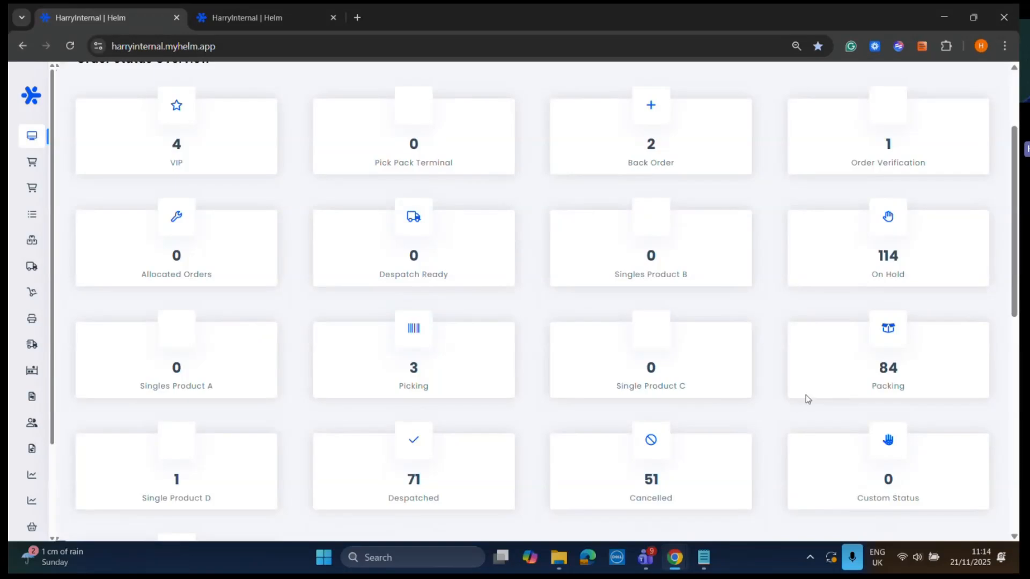
{"action": "scroll", "coordinate": [426, 290], "scroll_direction": "up", "scroll_amount": 1}
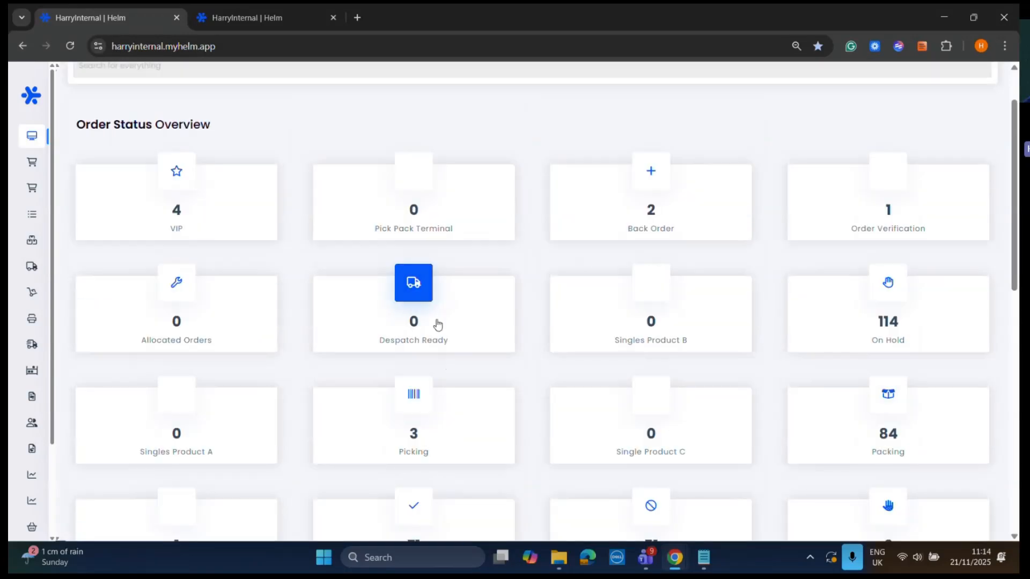
- Open the Picking list under Despatch and look over the listed picks
{"action": "mouse_move", "coordinate": [32, 215]}
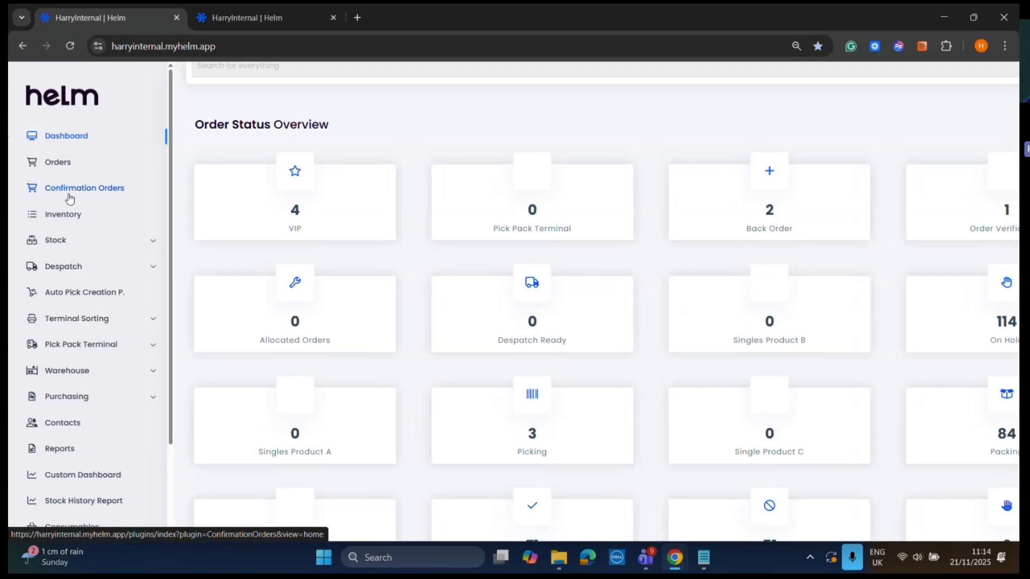
{"action": "left_click", "coordinate": [86, 271]}
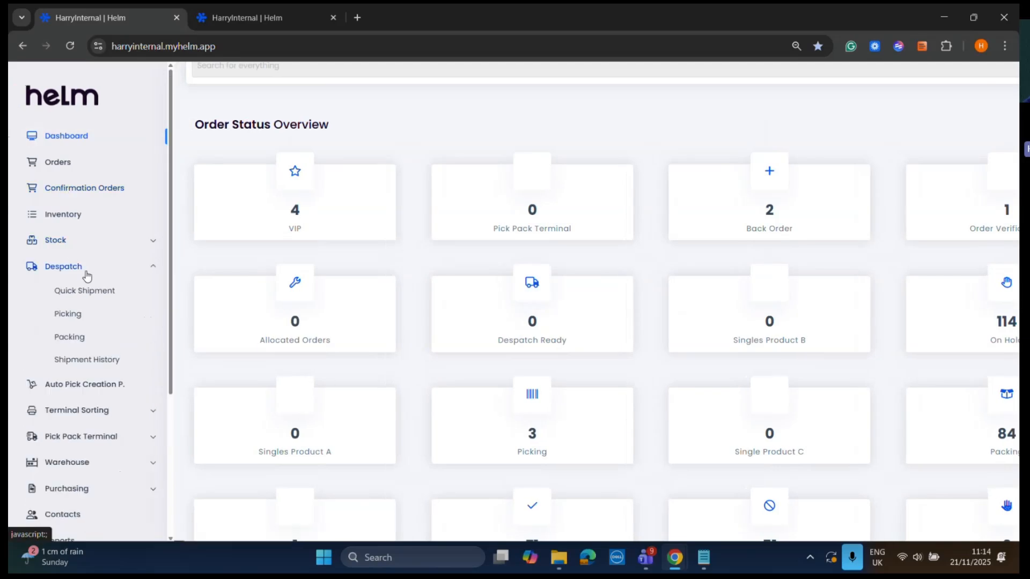
{"action": "left_click", "coordinate": [78, 317]}
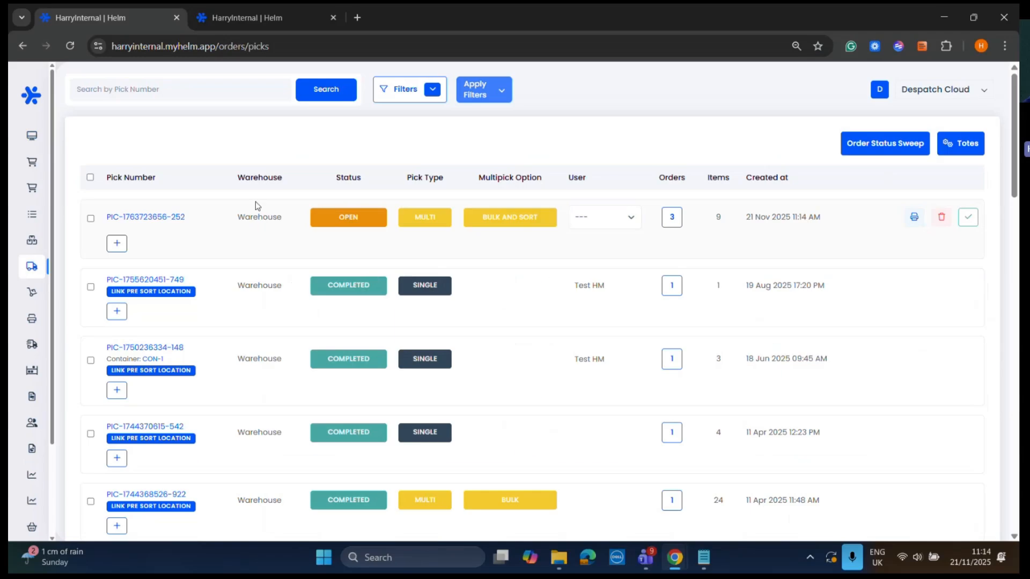
{"action": "scroll", "coordinate": [376, 270], "scroll_direction": "down", "scroll_amount": 6}
{"action": "scroll", "coordinate": [432, 247], "scroll_direction": "up", "scroll_amount": 5}
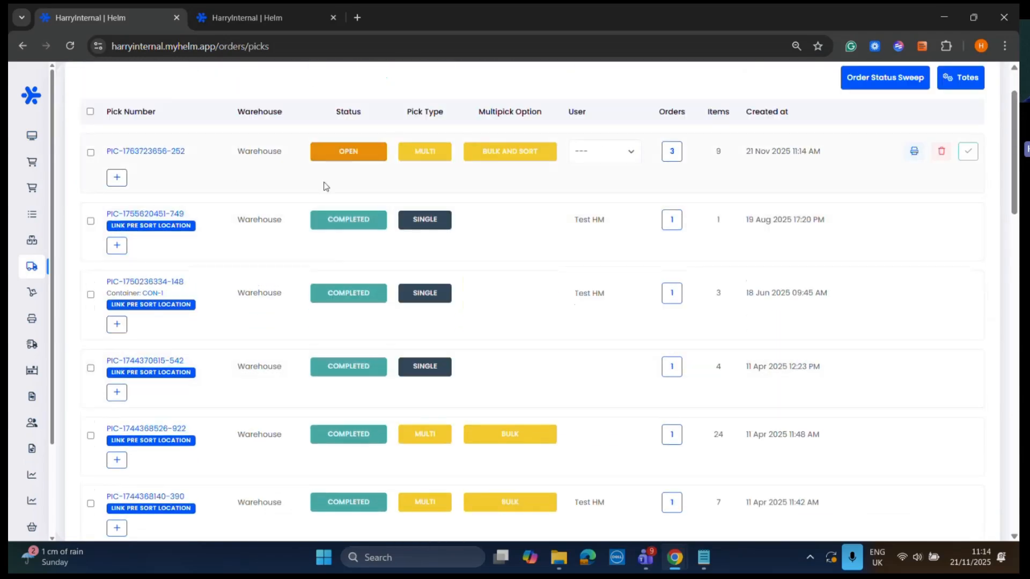
- Assign the open Bulk and Sort multi pick to the test user
{"action": "mouse_move", "coordinate": [202, 148]}
{"action": "left_mouse_down"}
{"action": "mouse_move", "coordinate": [87, 153]}
{"action": "mouse_move", "coordinate": [188, 155]}
{"action": "left_mouse_up"}
{"action": "left_click", "coordinate": [611, 155]}
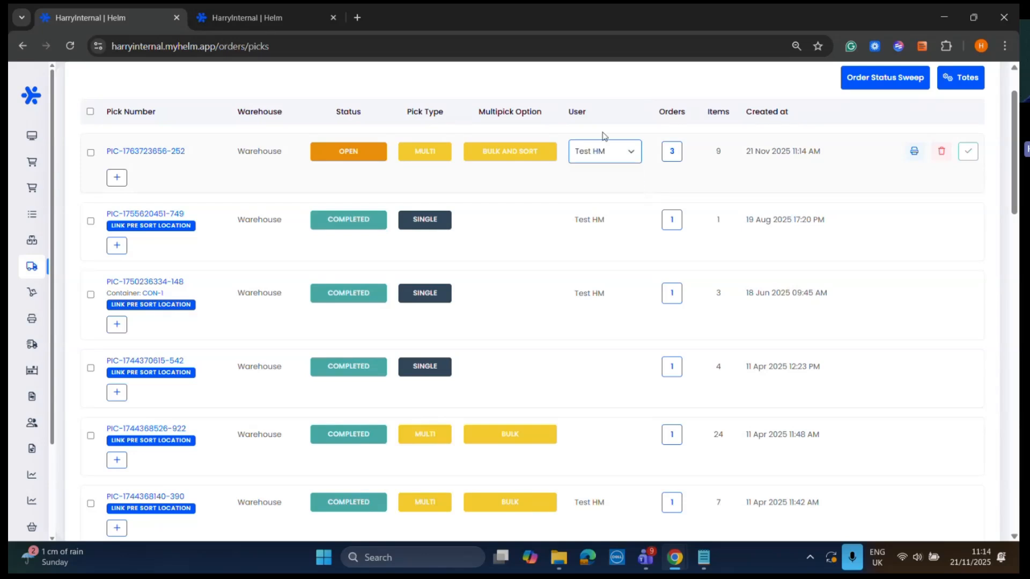
{"action": "left_click", "coordinate": [594, 194]}
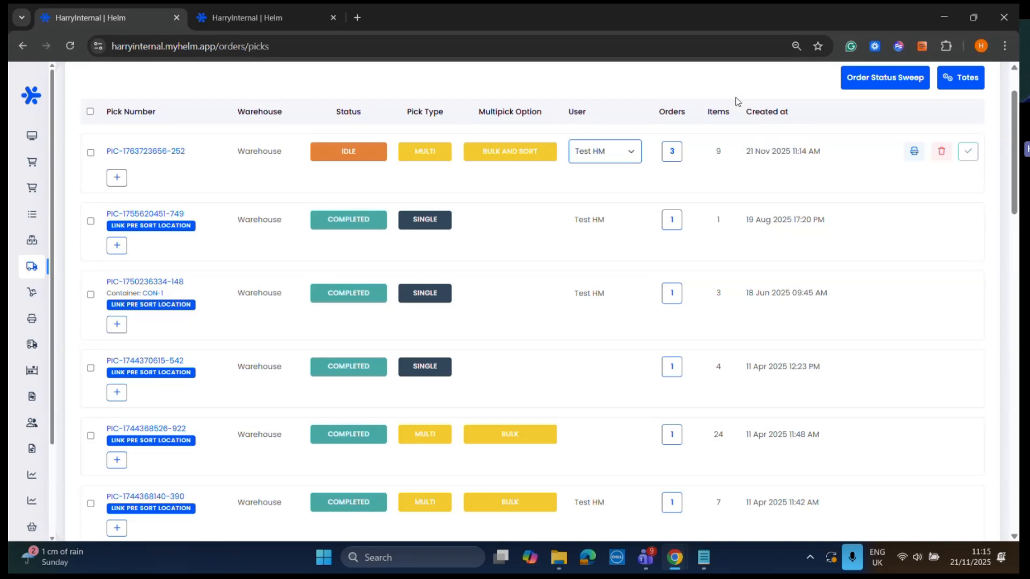
- Open General Settings and search the system settings for "unassi"
{"action": "mouse_move", "coordinate": [32, 509]}
{"action": "scroll", "coordinate": [59, 376], "scroll_direction": "down", "scroll_amount": 3}
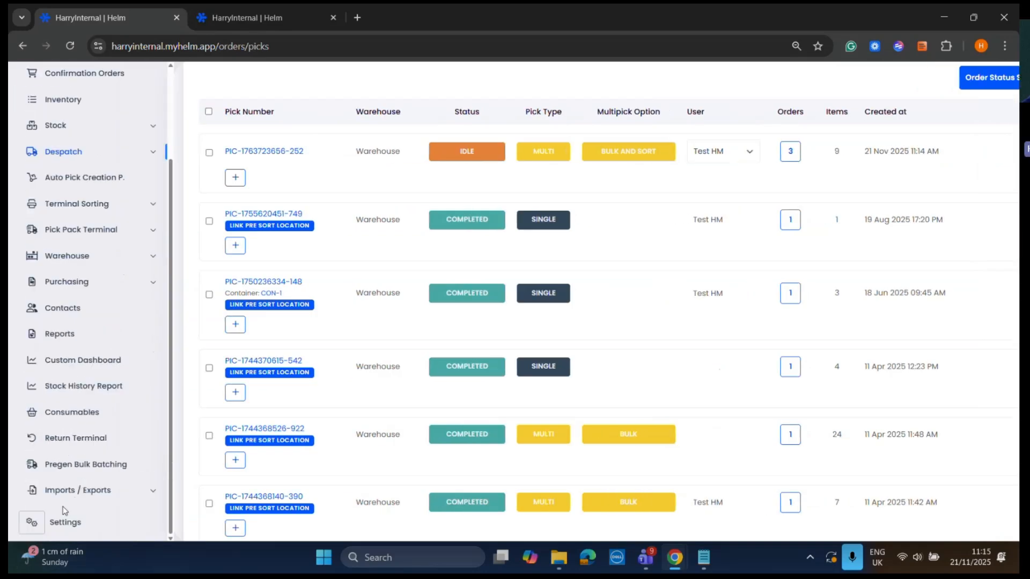
{"action": "left_click", "coordinate": [57, 522]}
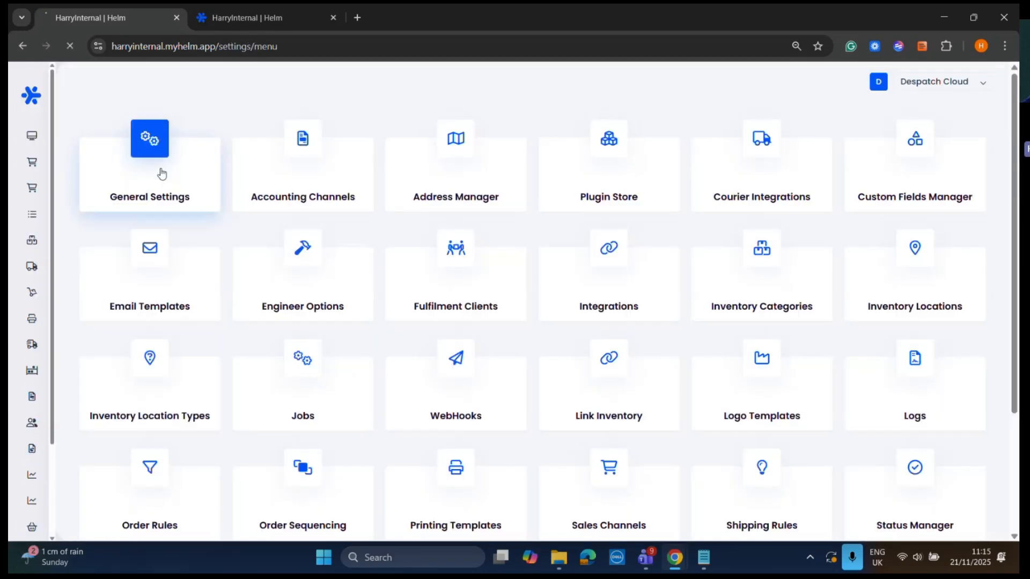
{"action": "left_click", "coordinate": [162, 173]}
{"action": "left_click", "coordinate": [796, 126]}
{"action": "type", "text": "pick"}
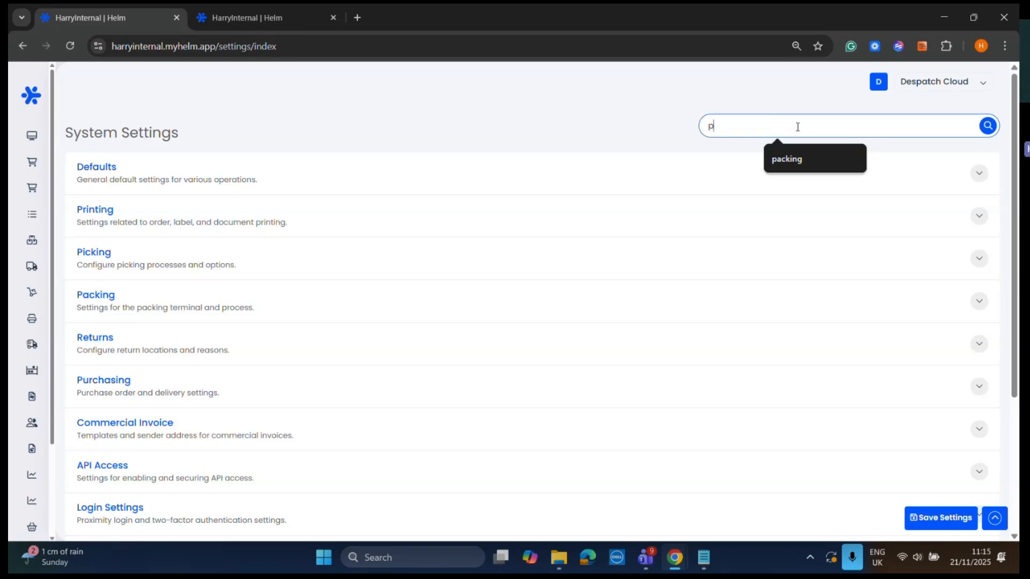
{"action": "key", "text": "BackSpace"}
{"action": "key", "text": "BackSpace"}
{"action": "key", "text": "BackSpace"}
{"action": "key", "text": "BackSpace"}
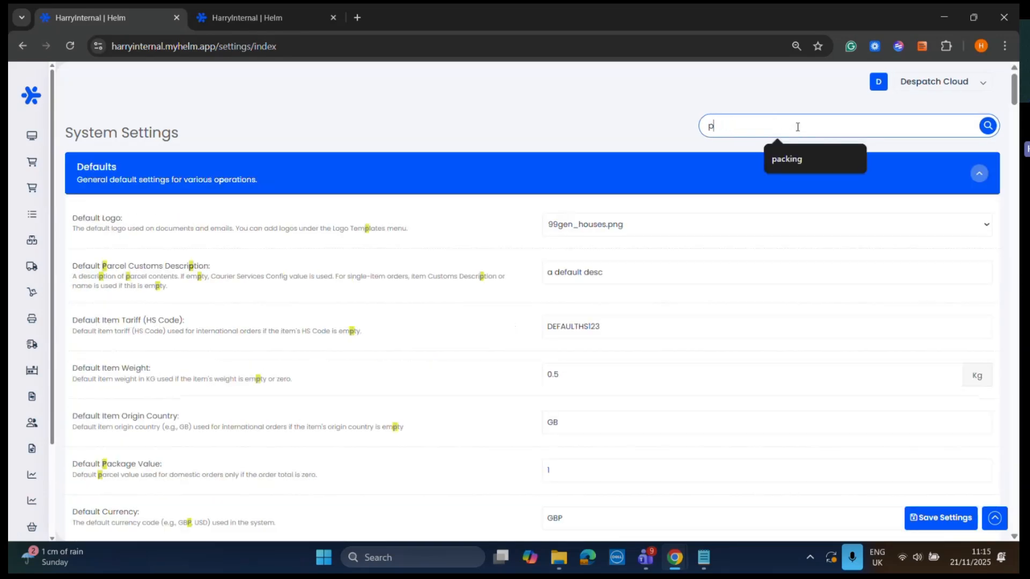
{"action": "key", "text": "BackSpace"}
{"action": "type", "text": "unassi"}
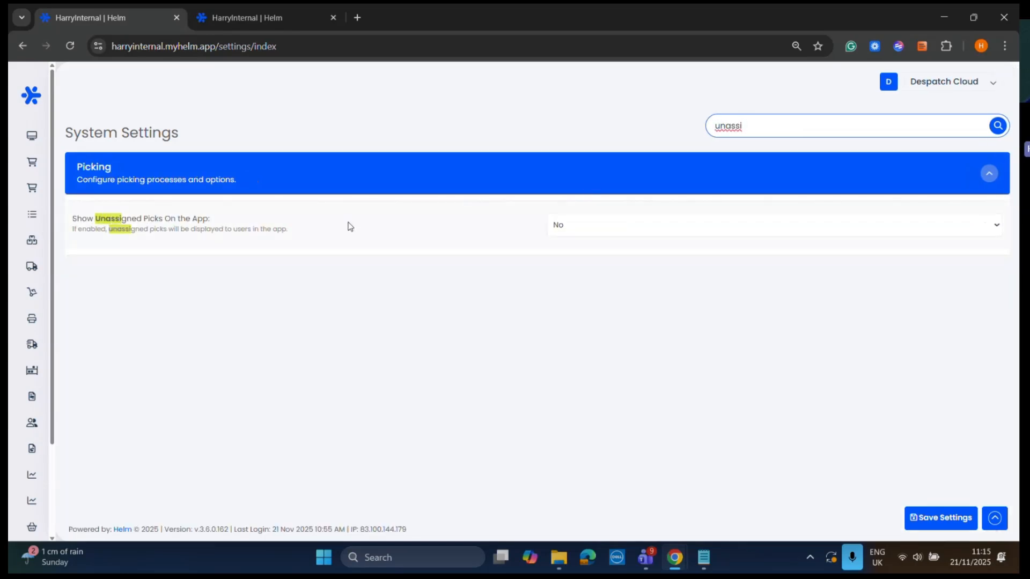
- Set the Picking option Show Unassigned Picks On the App to Yes
{"action": "left_click_drag", "start_coordinate": [211, 224], "coordinate": [72, 219]}
{"action": "left_click", "coordinate": [588, 225]}
{"action": "left_click", "coordinate": [582, 253]}
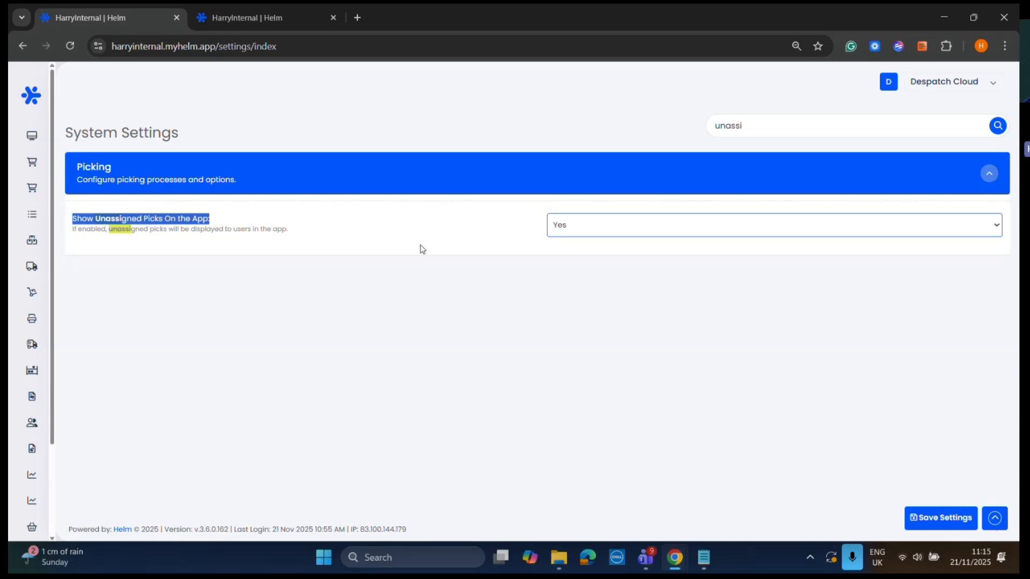
- Leave System Settings and return to the dashboard's Order Status Overview
{"action": "mouse_move", "coordinate": [84, 223]}
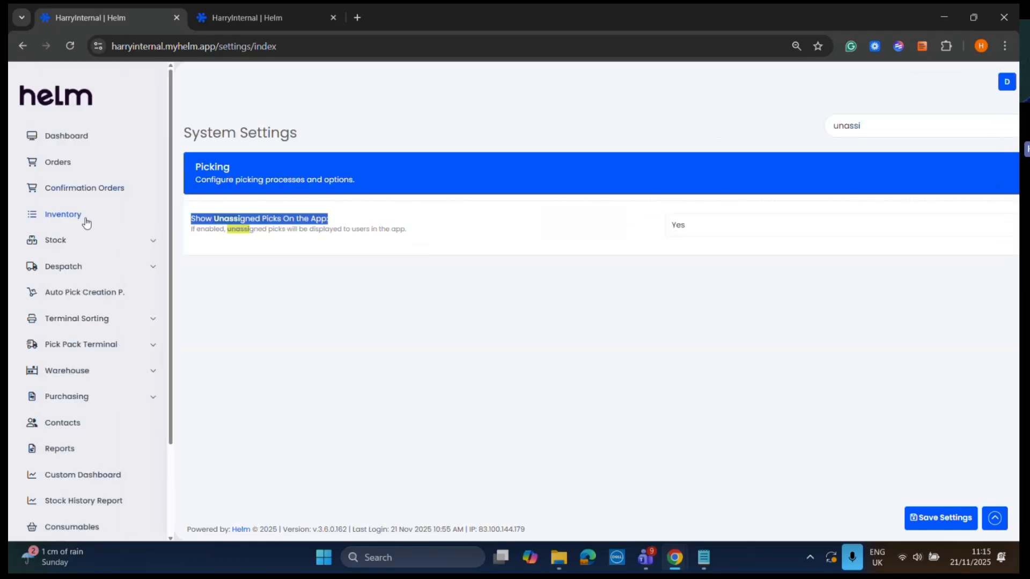
{"action": "left_click", "coordinate": [95, 266]}
{"action": "left_click", "coordinate": [103, 262]}
{"action": "left_click", "coordinate": [53, 98]}
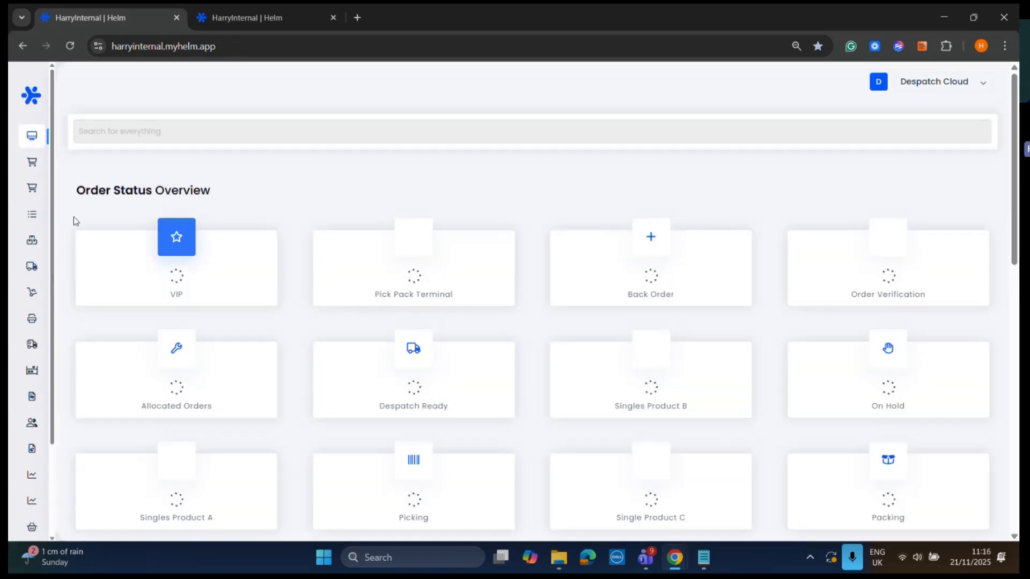
- Open the Auto Pick Creation plugin's logs and go down to the earlier entries
{"action": "mouse_move", "coordinate": [54, 175]}
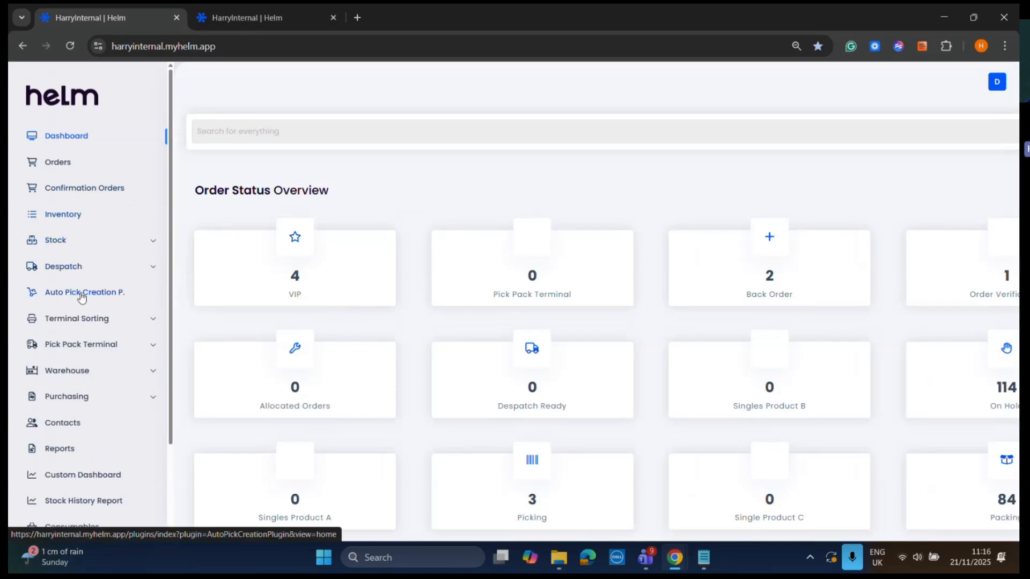
{"action": "left_click", "coordinate": [71, 295]}
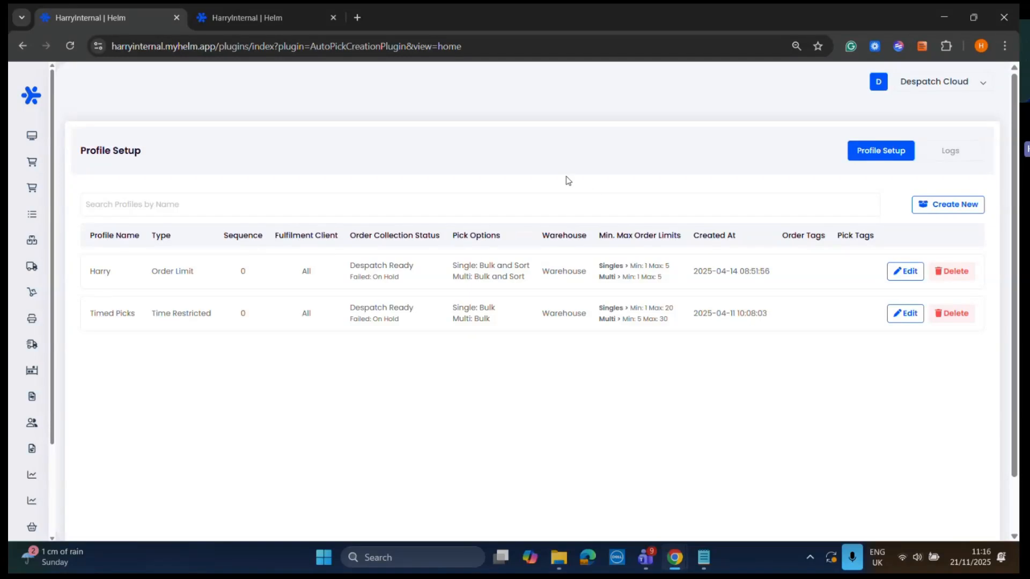
{"action": "left_click", "coordinate": [948, 152]}
{"action": "scroll", "coordinate": [456, 279], "scroll_direction": "down", "scroll_amount": 2}
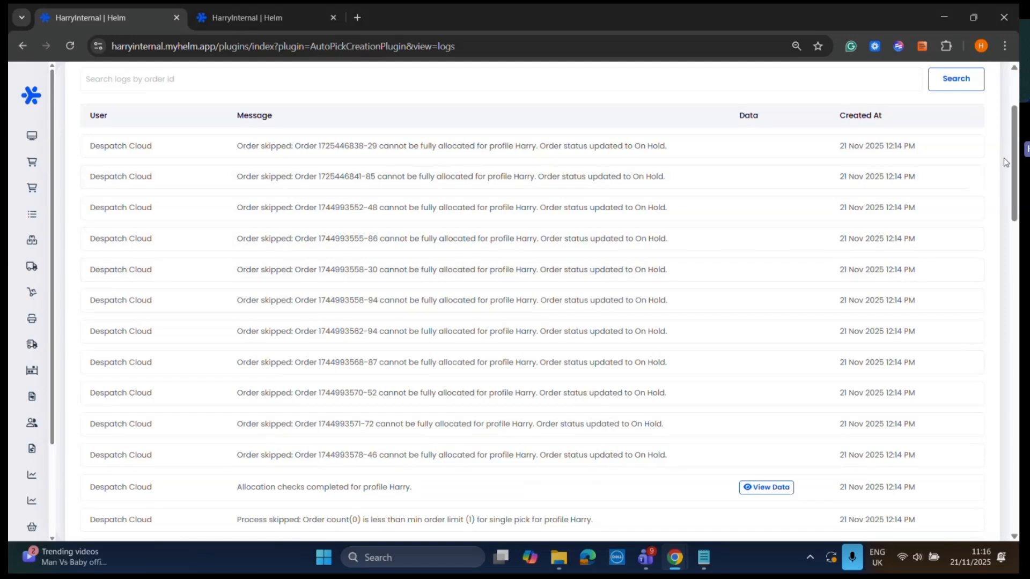
{"action": "left_click", "coordinate": [1025, 147]}
{"action": "left_click_drag", "start_coordinate": [1013, 169], "coordinate": [1016, 453]}
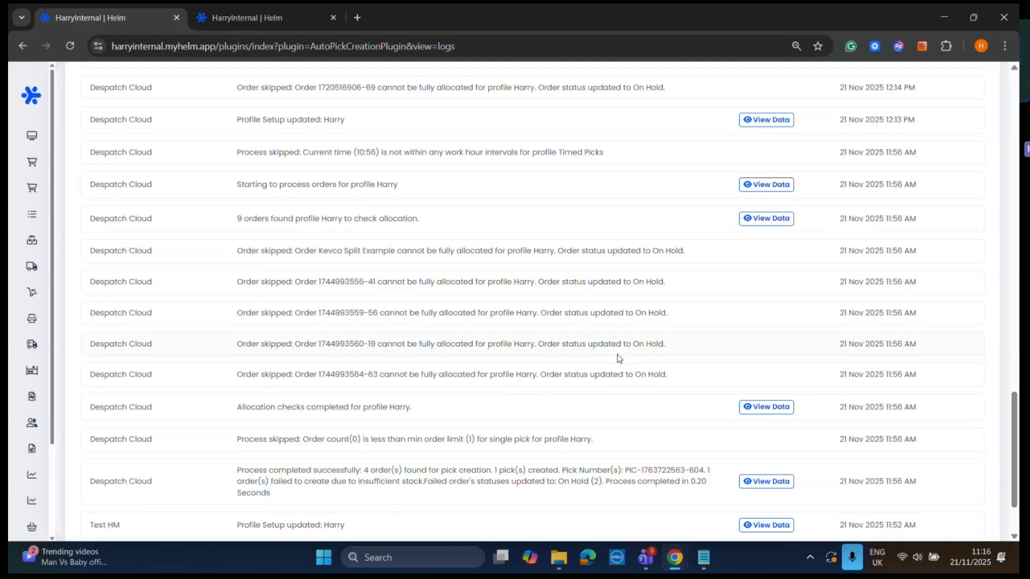
- Examine the skipped-order log messages for the allocation reason and the order status update
{"action": "left_click_drag", "start_coordinate": [530, 344], "coordinate": [588, 342]}
{"action": "left_click_drag", "start_coordinate": [669, 302], "coordinate": [604, 301]}
{"action": "left_click_drag", "start_coordinate": [666, 272], "coordinate": [593, 271]}
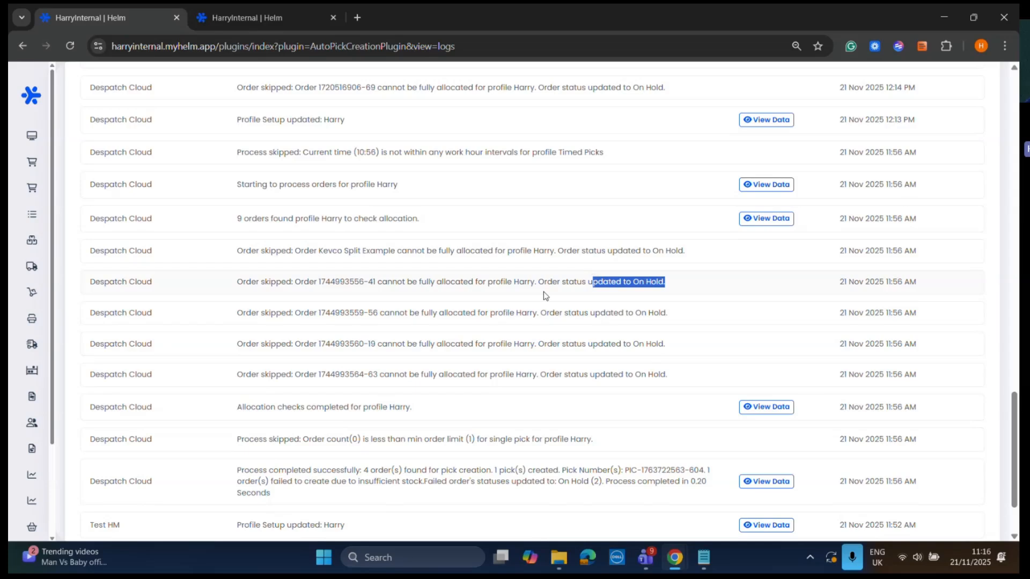
{"action": "double_click", "coordinate": [467, 310]}
{"action": "double_click", "coordinate": [464, 282]}
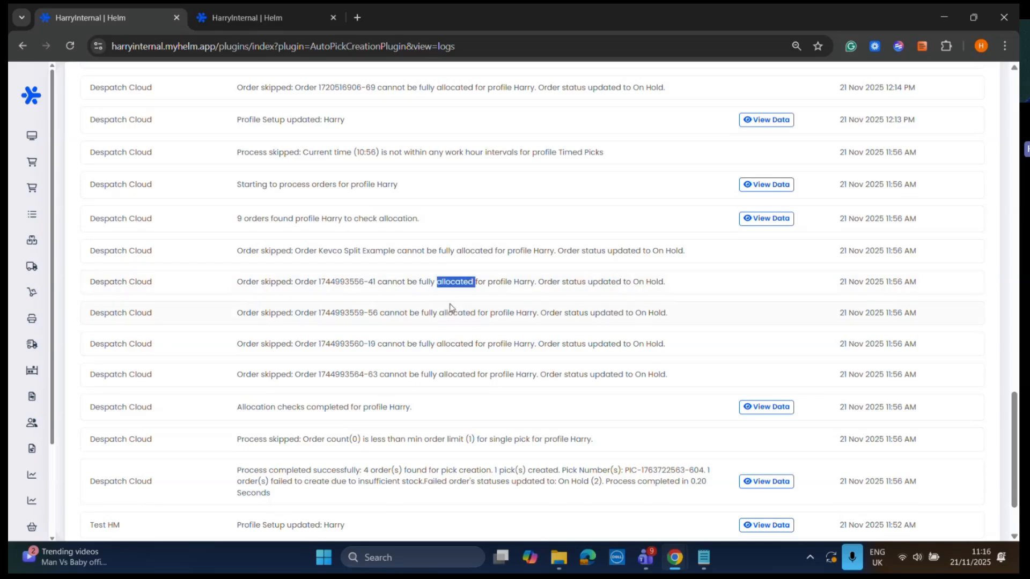
- View the data of the Order Limit profile's latest allocation-checks log entry and close it
{"action": "scroll", "coordinate": [477, 361], "scroll_direction": "up", "scroll_amount": 10}
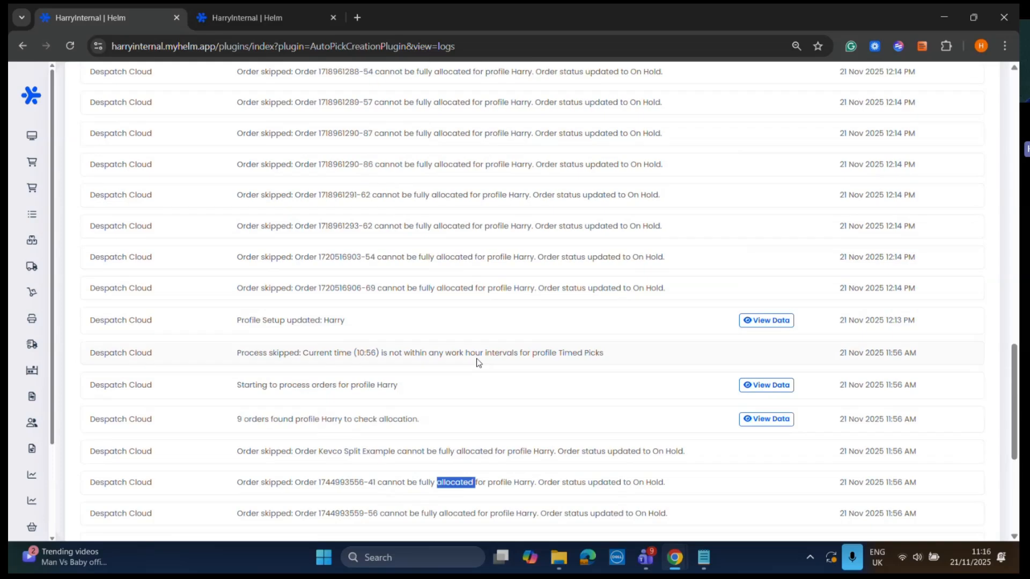
{"action": "scroll", "coordinate": [562, 348], "scroll_direction": "up", "scroll_amount": 1}
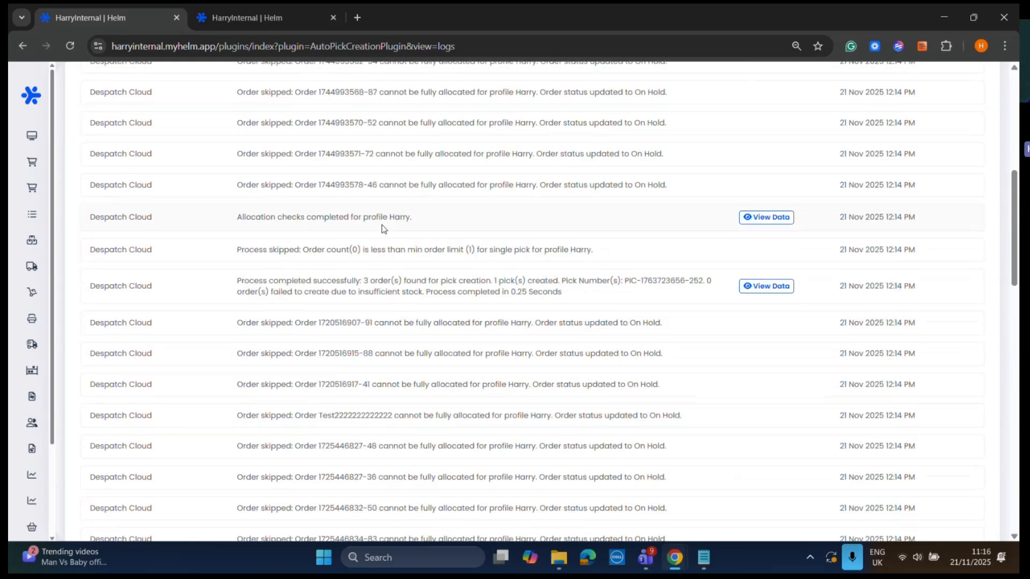
{"action": "left_click_drag", "start_coordinate": [296, 216], "coordinate": [754, 218]}
{"action": "left_click", "coordinate": [757, 218]}
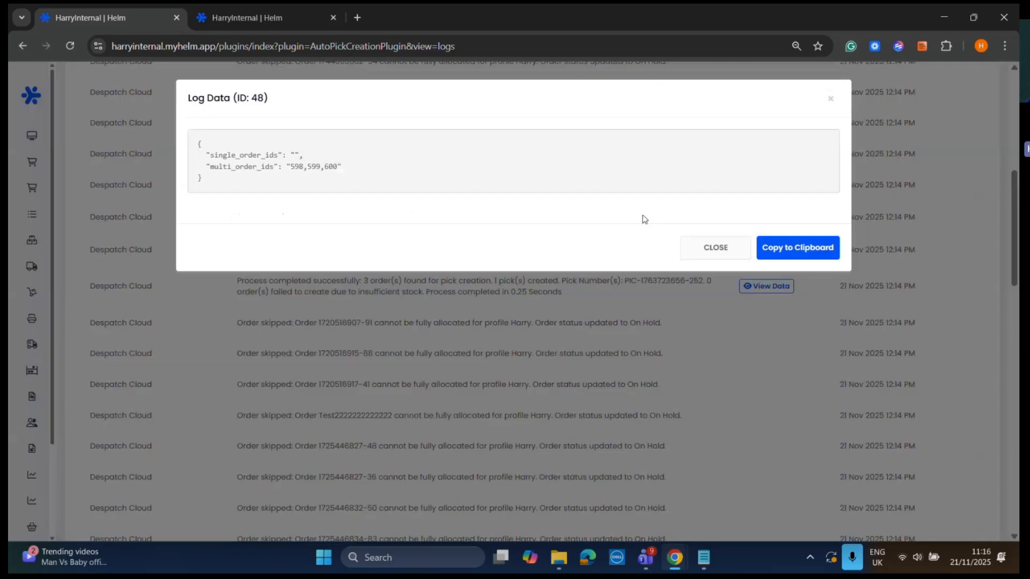
{"action": "left_click", "coordinate": [829, 99]}
- Check the order ID search and the recent entries in the logs, and return to Profile Setup
{"action": "scroll", "coordinate": [623, 214], "scroll_direction": "up", "scroll_amount": 6}
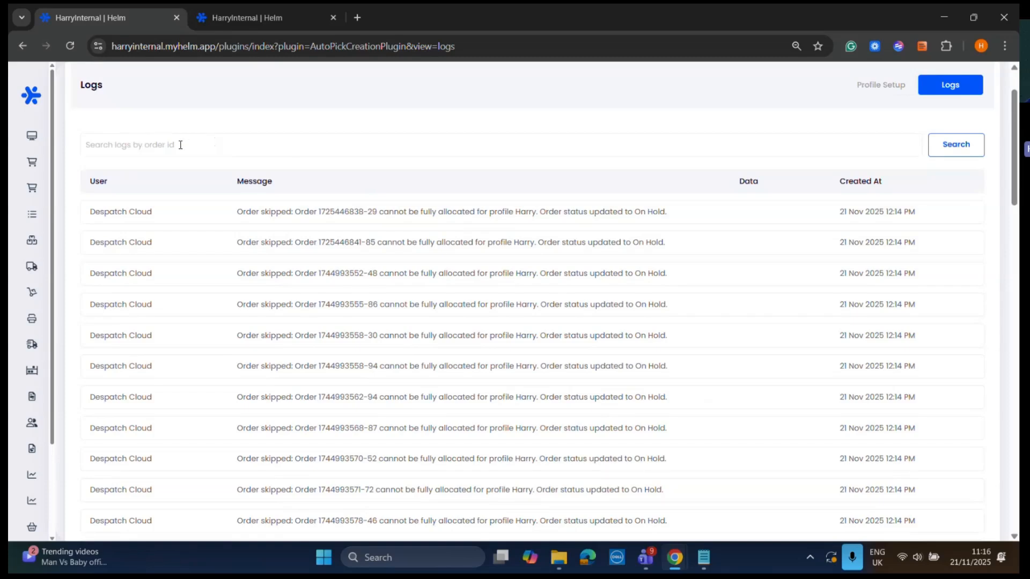
{"action": "left_click", "coordinate": [151, 145]}
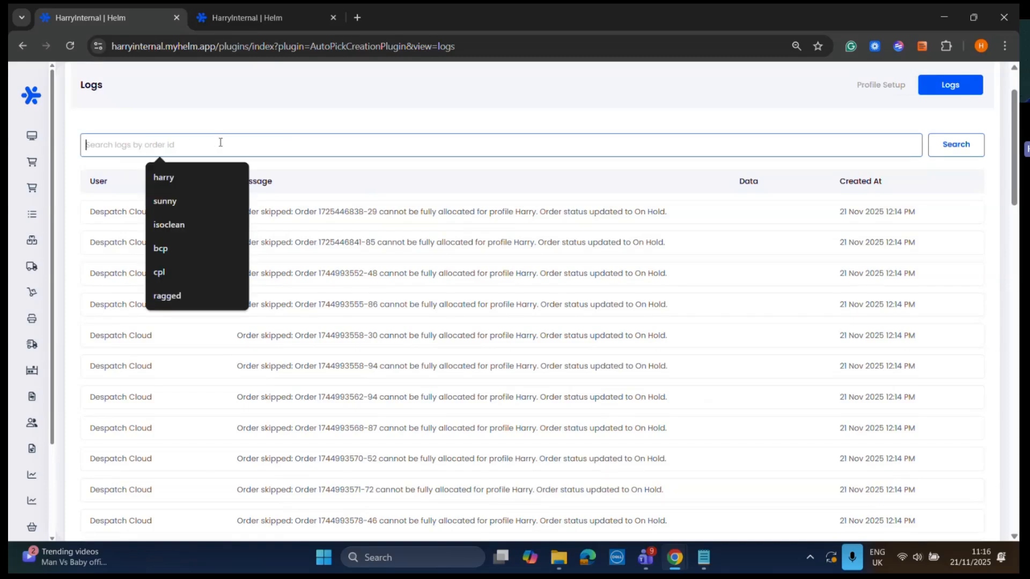
{"action": "left_click", "coordinate": [352, 122]}
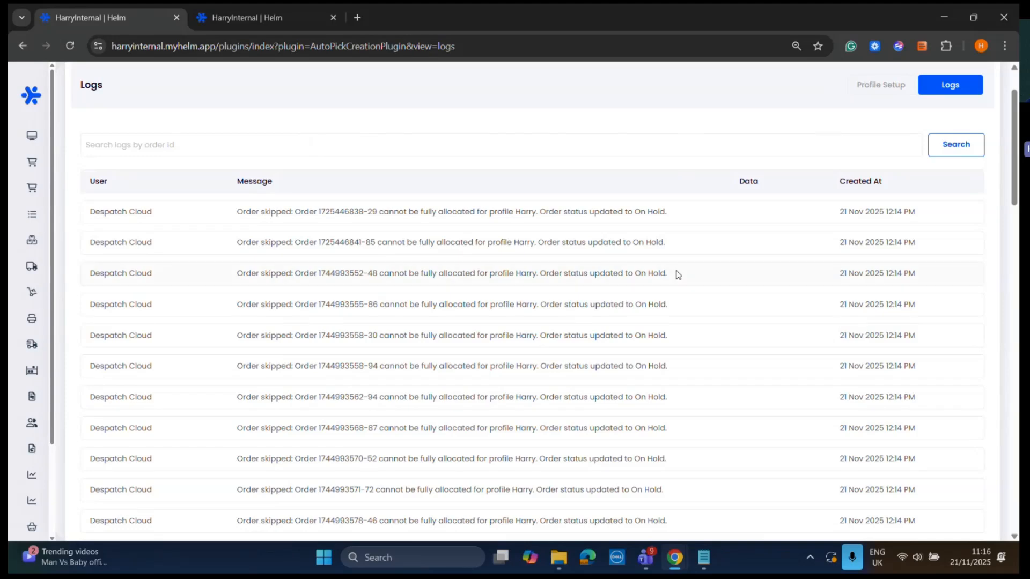
{"action": "scroll", "coordinate": [677, 275], "scroll_direction": "down", "scroll_amount": 6}
{"action": "scroll", "coordinate": [724, 222], "scroll_direction": "up", "scroll_amount": 4}
{"action": "scroll", "coordinate": [724, 222], "scroll_direction": "up", "scroll_amount": 4}
{"action": "left_click", "coordinate": [874, 150]}
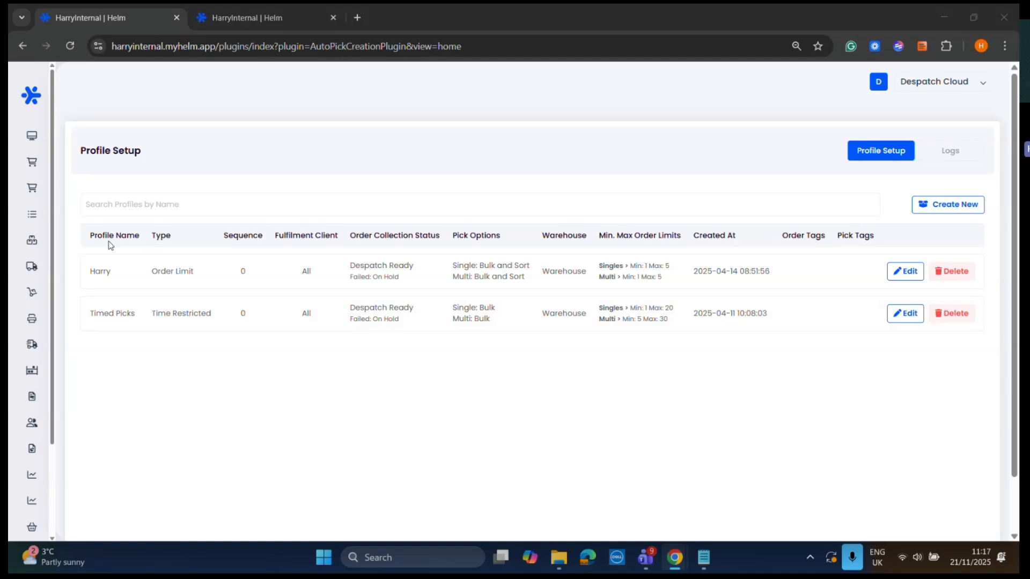
- Return to the dashboard and check the Despatch Ready and On Hold tiles in Order Status Overview
{"action": "mouse_move", "coordinate": [27, 177]}
{"action": "left_click", "coordinate": [81, 149]}
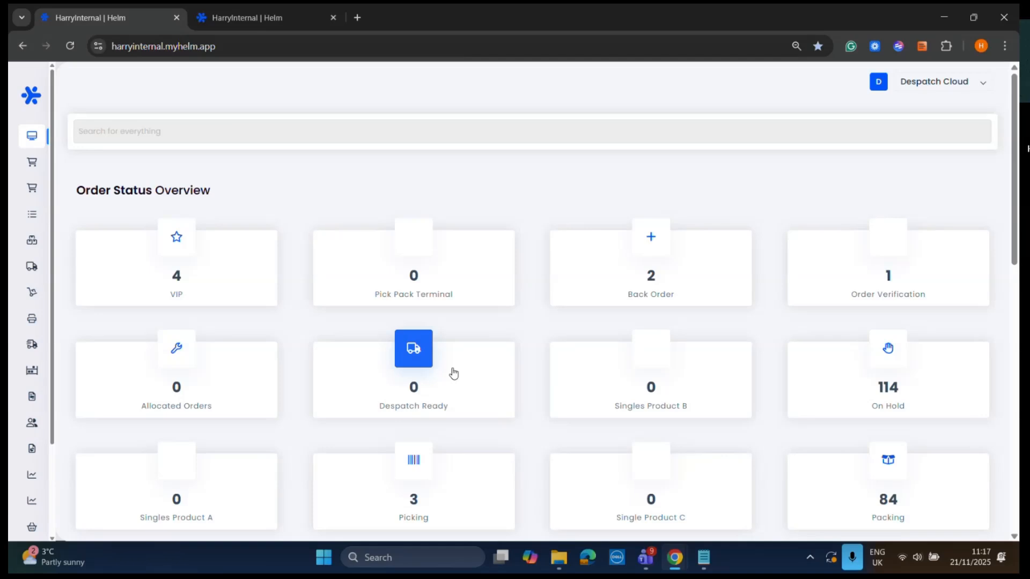
{"action": "scroll", "coordinate": [395, 340], "scroll_direction": "down", "scroll_amount": 1}
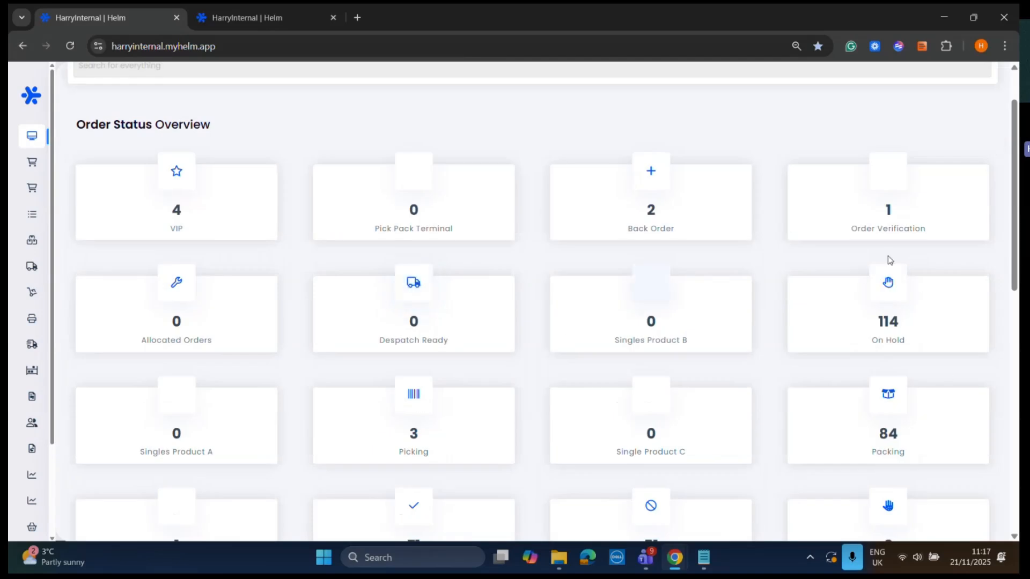
{"action": "left_click", "coordinate": [428, 305]}
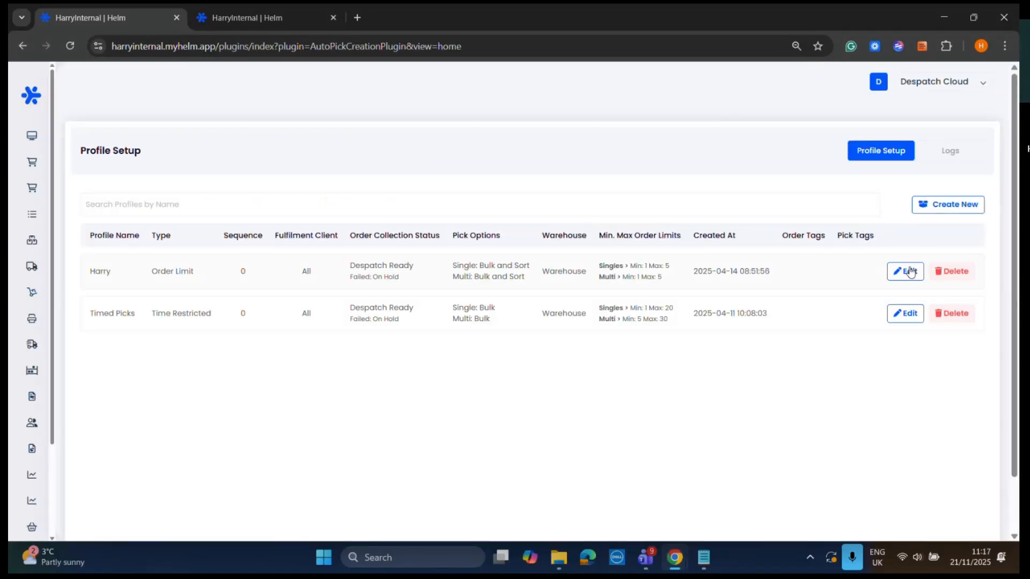
- Open the Order Limit profile for editing and review its order limits, statuses and pick options
{"action": "left_click", "coordinate": [909, 272]}
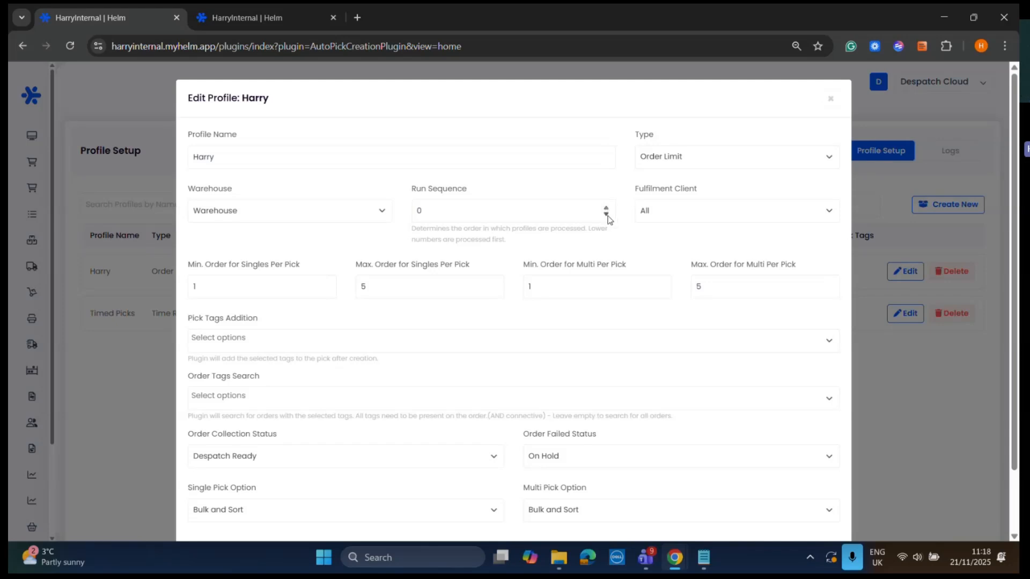
{"action": "scroll", "coordinate": [531, 262], "scroll_direction": "down", "scroll_amount": 2}
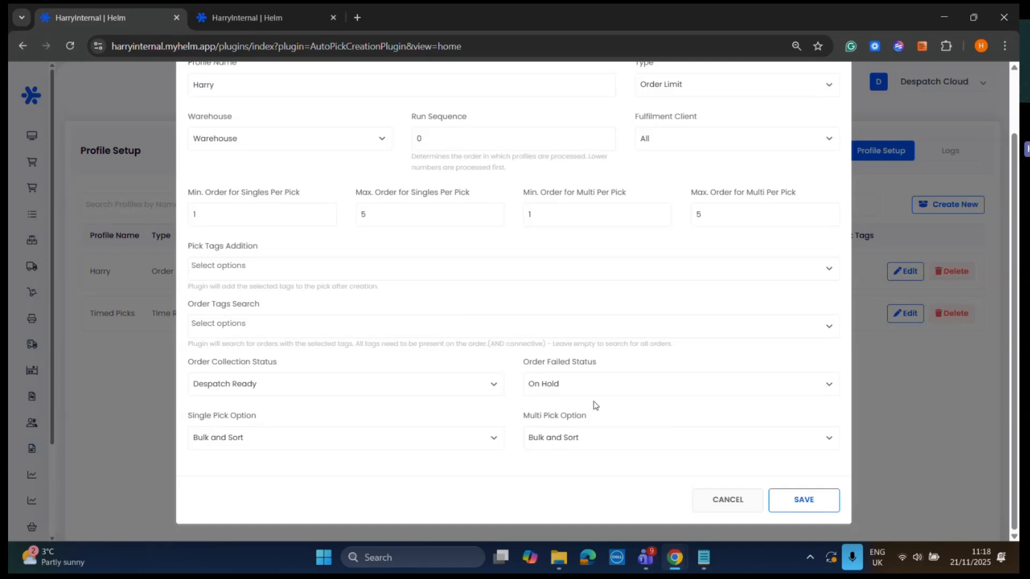
- Open the Status Manager from the settings in the second Helm tab and display the form for creating a status
{"action": "left_click", "coordinate": [290, 18]}
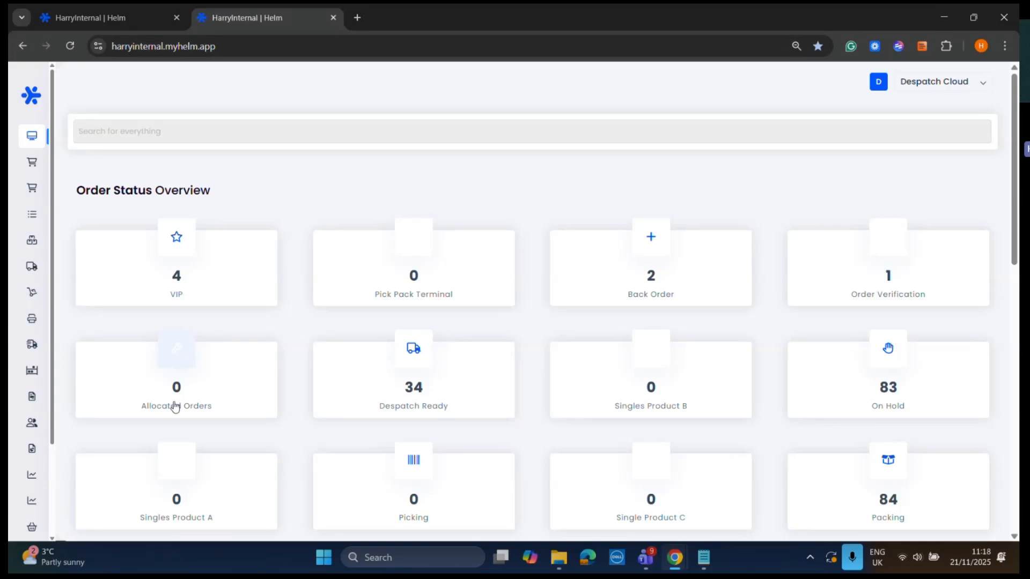
{"action": "scroll", "coordinate": [72, 526], "scroll_direction": "down", "scroll_amount": 4}
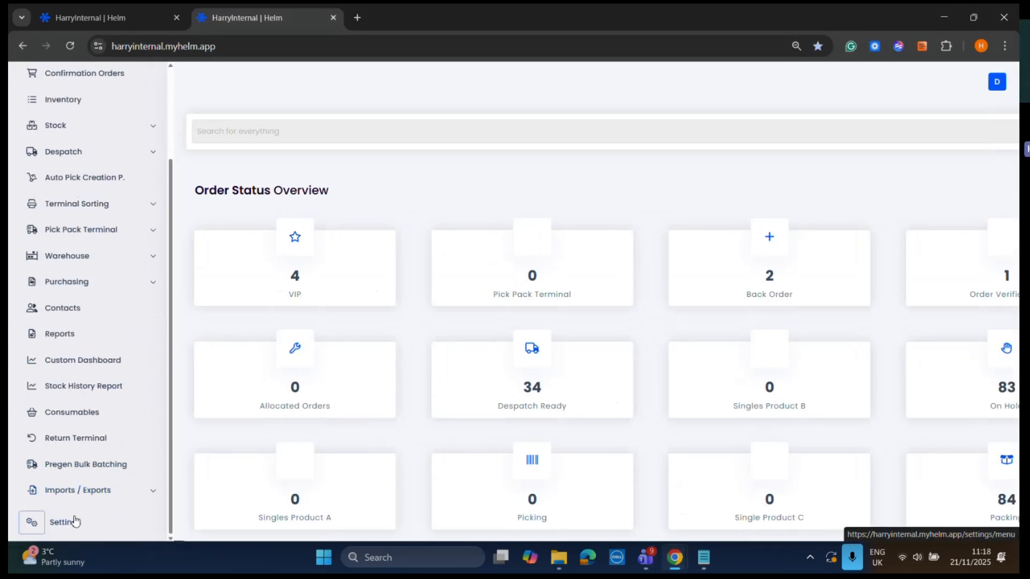
{"action": "left_click", "coordinate": [73, 523]}
{"action": "scroll", "coordinate": [722, 432], "scroll_direction": "down", "scroll_amount": 3}
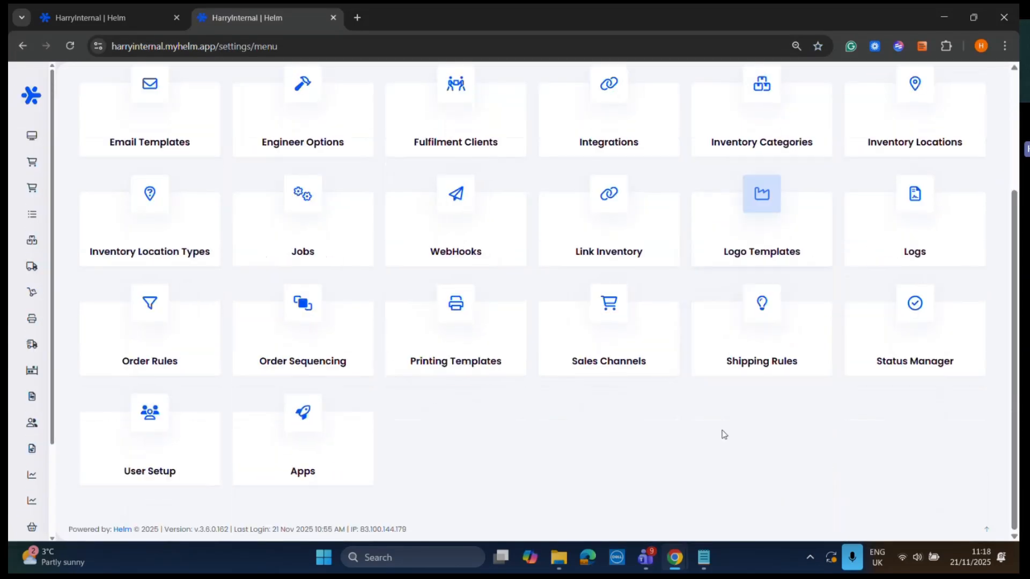
{"action": "left_click", "coordinate": [895, 344]}
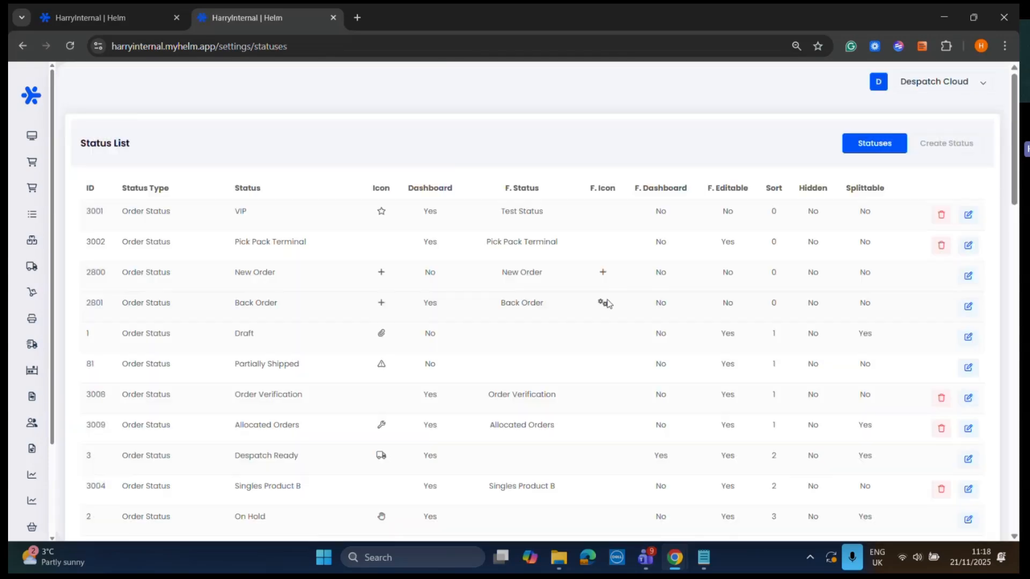
{"action": "scroll", "coordinate": [608, 309], "scroll_direction": "down", "scroll_amount": 2}
{"action": "left_click_drag", "start_coordinate": [1008, 212], "coordinate": [992, 148]}
{"action": "left_click", "coordinate": [940, 143]}
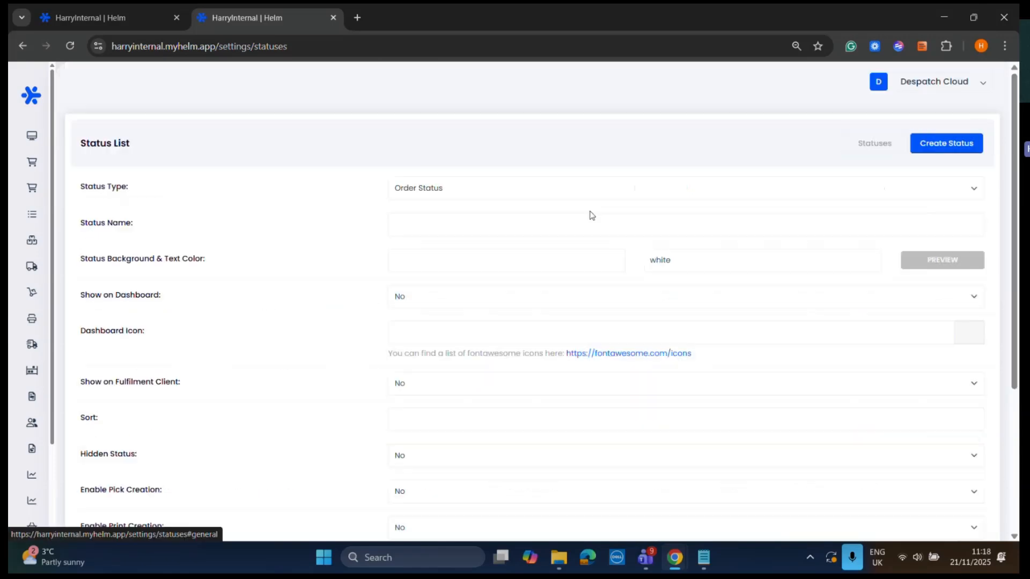
- Go back to the Order Limit profile, review its settings and close it without saving
{"action": "left_click", "coordinate": [134, 11]}
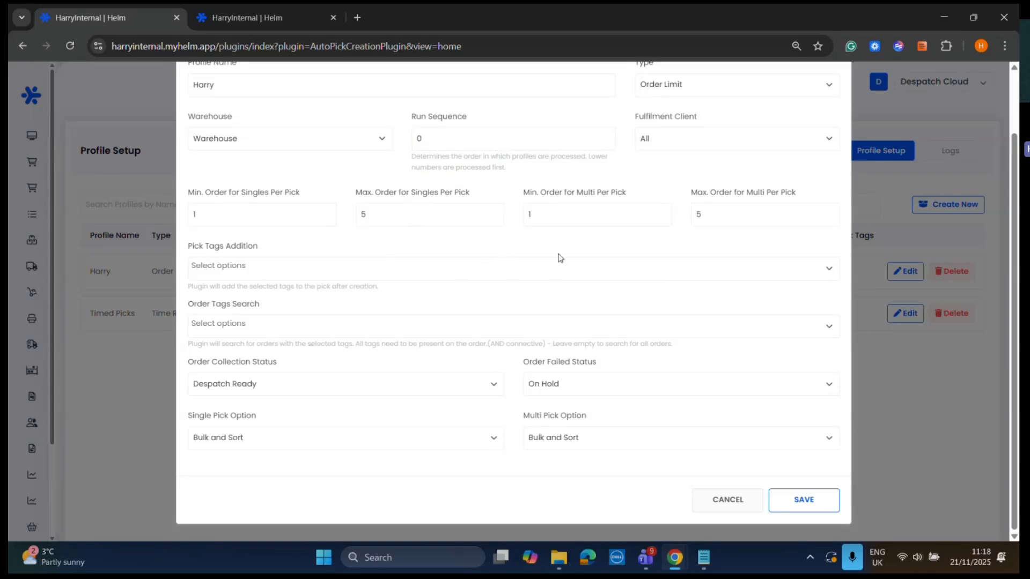
{"action": "scroll", "coordinate": [515, 258], "scroll_direction": "up", "scroll_amount": 1}
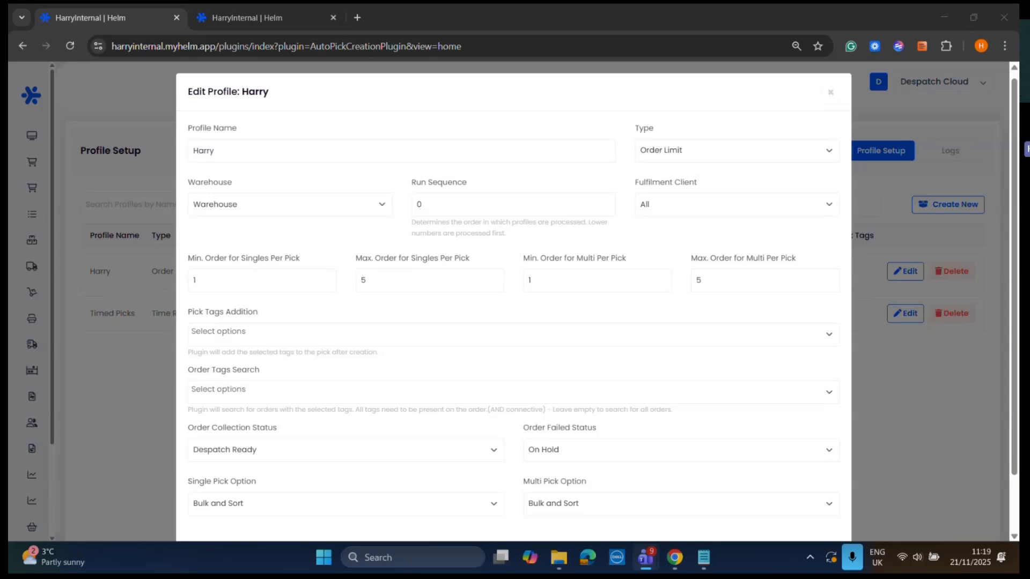
{"action": "key", "text": "alt+Tab"}
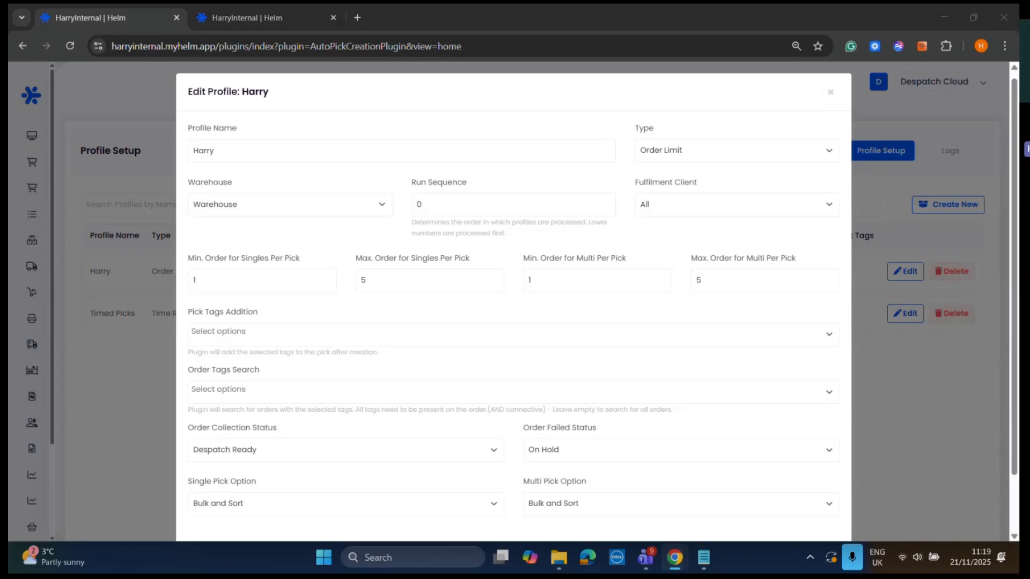
{"action": "left_click", "coordinate": [657, 70]}
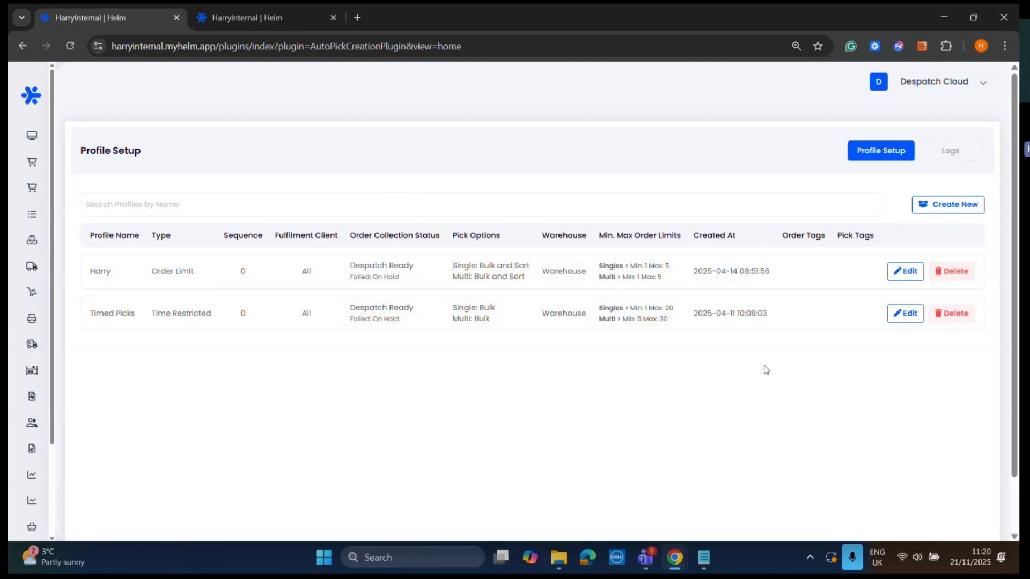
- Open the Timed Picks profile for editing and review its settings, including Excluded Days and Work Hours Per Day
{"action": "left_click_drag", "start_coordinate": [223, 321], "coordinate": [179, 322]}
{"action": "left_click", "coordinate": [915, 321]}
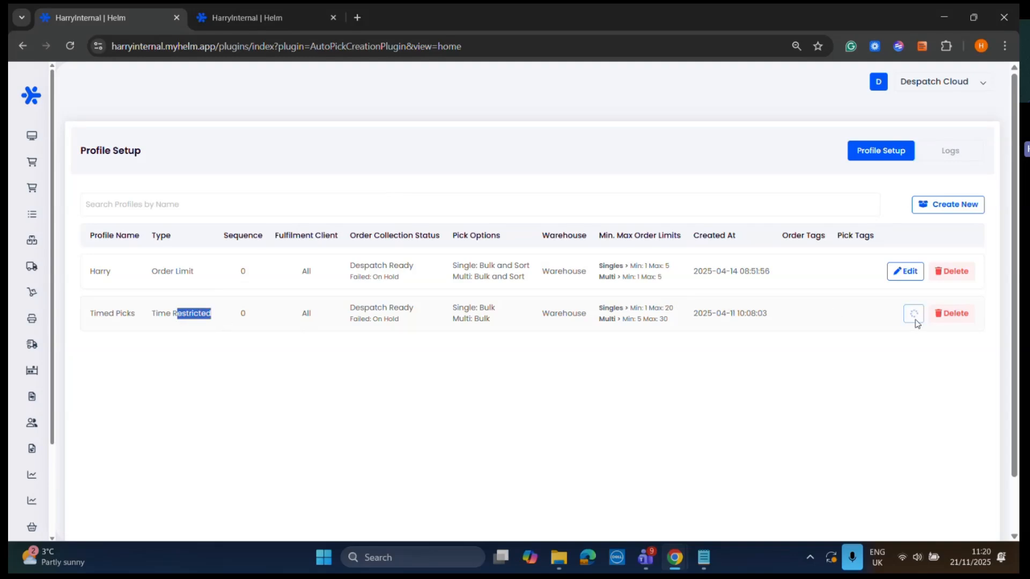
{"action": "scroll", "coordinate": [640, 324], "scroll_direction": "down", "scroll_amount": 3}
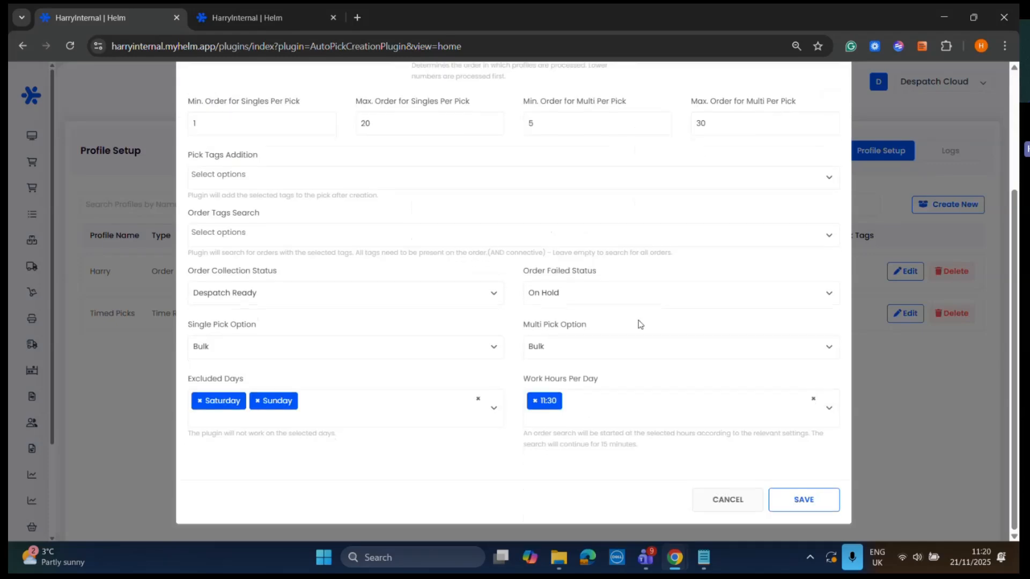
{"action": "scroll", "coordinate": [742, 347], "scroll_direction": "up", "scroll_amount": 3}
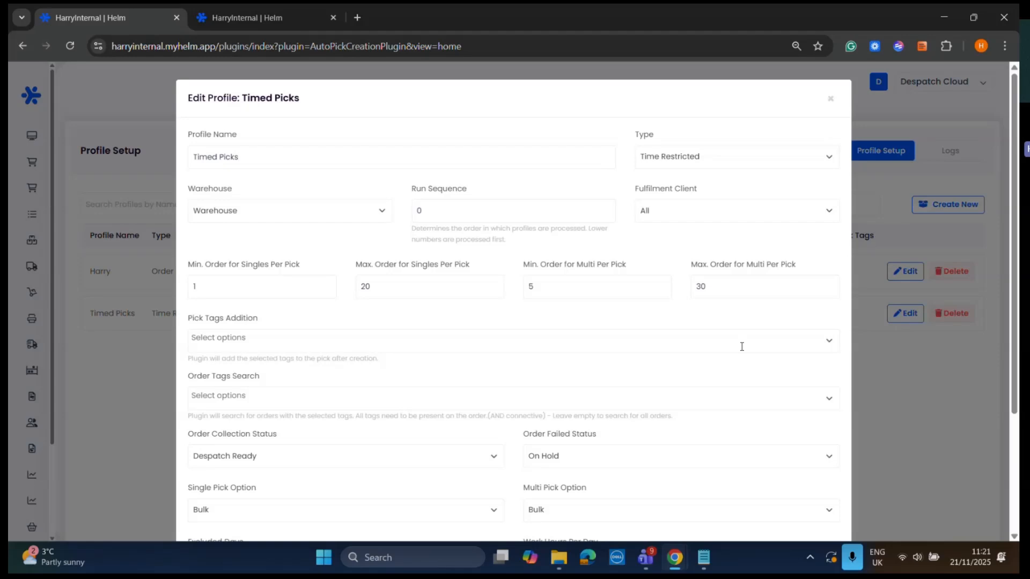
- Try the Order Limit type on the Timed Picks profile and check which fields the form offers
{"action": "left_click", "coordinate": [693, 156]}
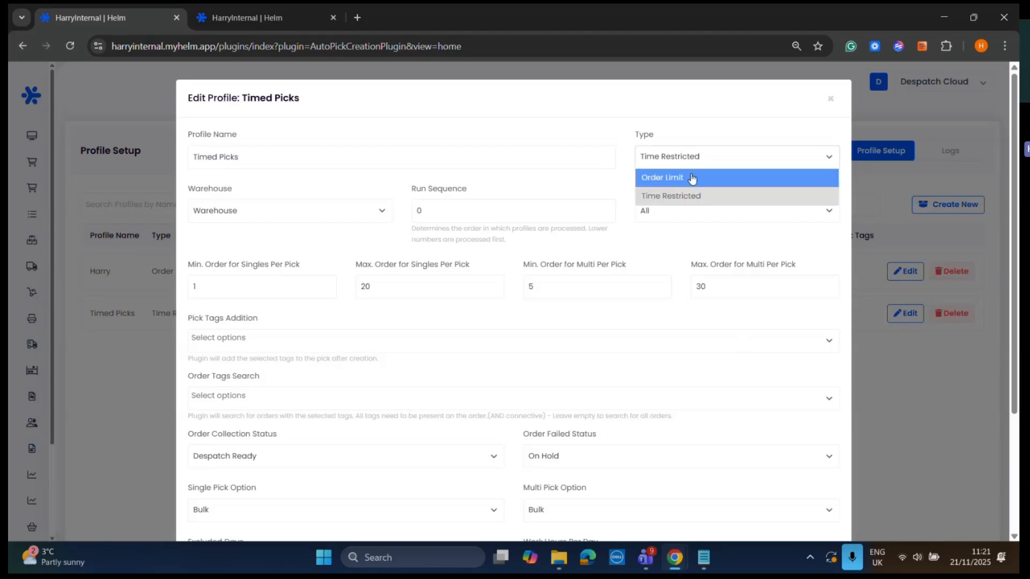
{"action": "left_click", "coordinate": [691, 180]}
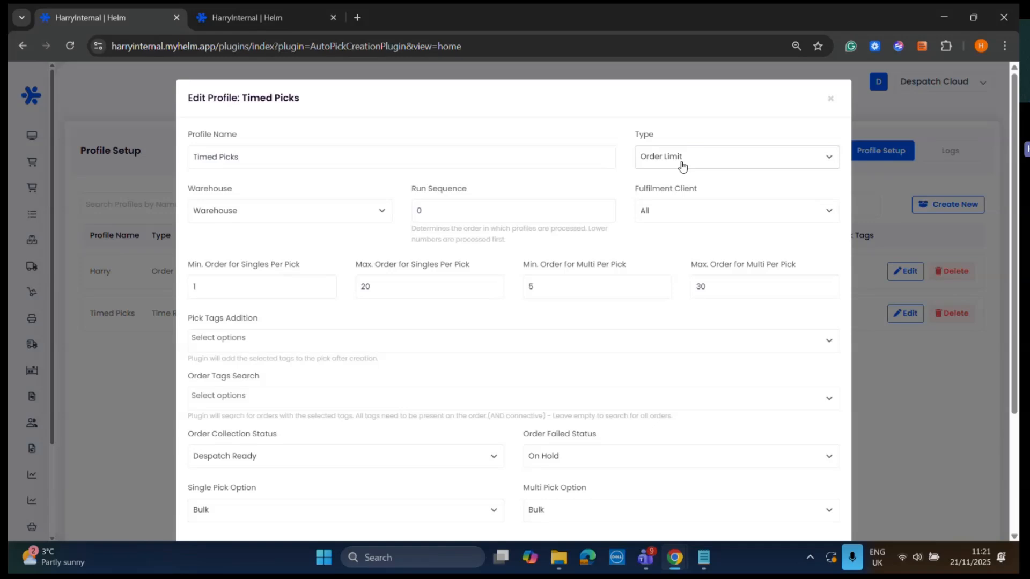
{"action": "left_click", "coordinate": [683, 157]}
{"action": "left_click", "coordinate": [668, 178]}
{"action": "scroll", "coordinate": [494, 332], "scroll_direction": "down", "scroll_amount": 3}
{"action": "scroll", "coordinate": [564, 277], "scroll_direction": "up", "scroll_amount": 3}
- Check the minimum and maximum singles-per-pick fields of the Timed Picks profile and close it without saving
{"action": "left_click_drag", "start_coordinate": [400, 287], "coordinate": [363, 287]}
{"action": "left_click", "coordinate": [241, 284]}
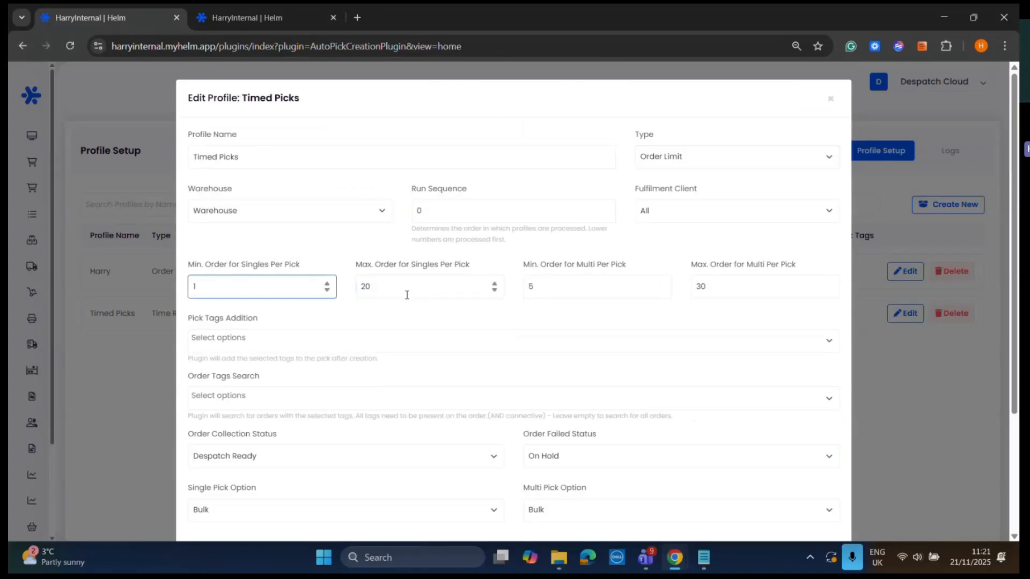
{"action": "key", "text": "Tab"}
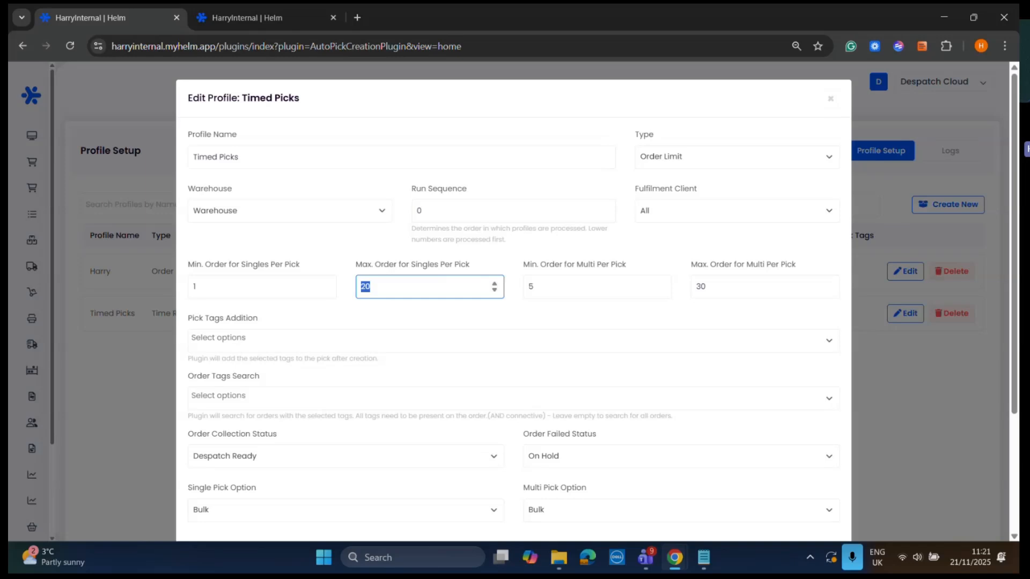
{"action": "mouse_move", "coordinate": [645, 558]}
{"action": "left_click", "coordinate": [665, 473]}
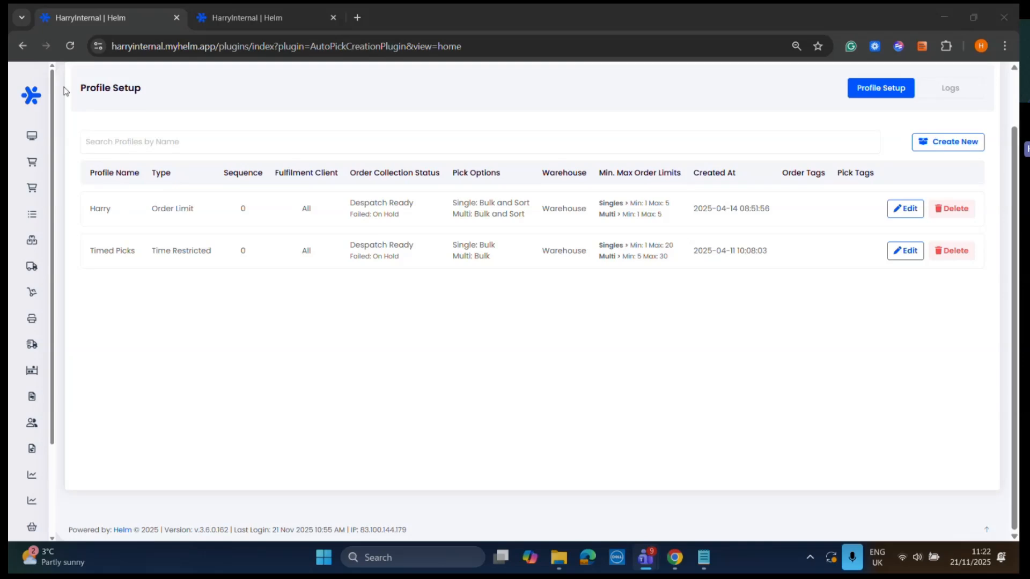
- Open the Picking list under Despatch and check the Pick Type column of the picks
{"action": "mouse_move", "coordinate": [88, 163]}
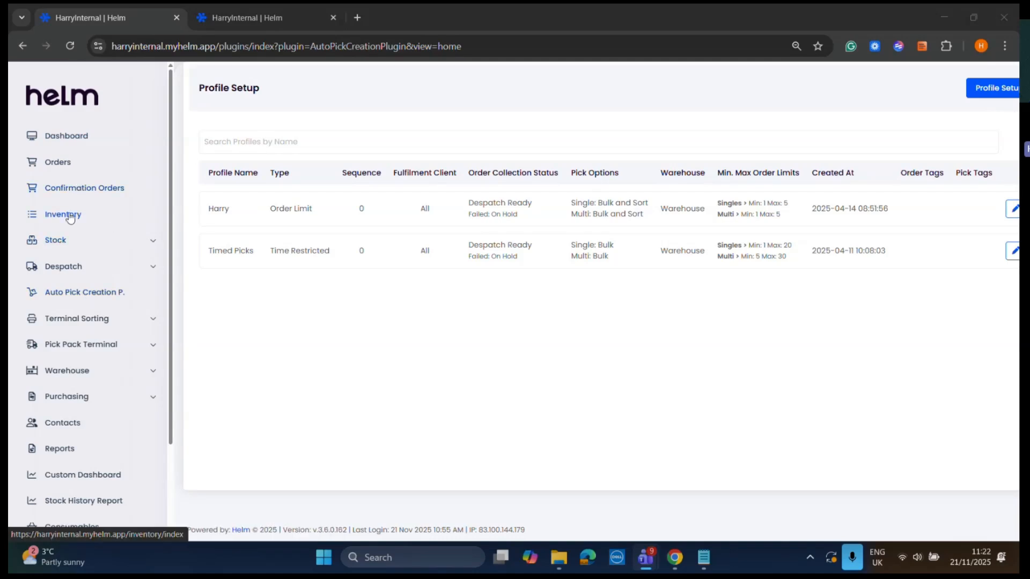
{"action": "left_click", "coordinate": [94, 271]}
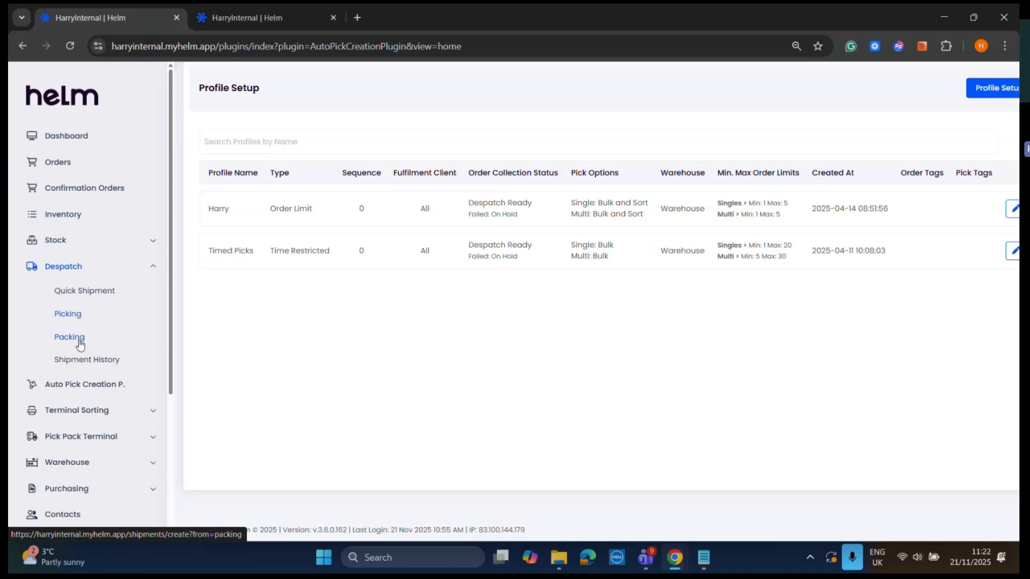
{"action": "left_click", "coordinate": [78, 315]}
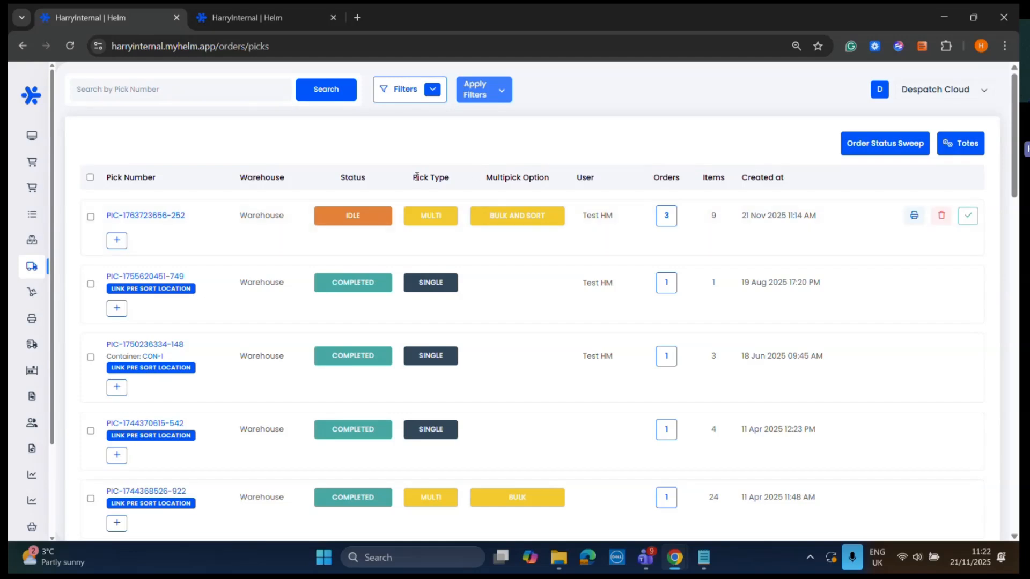
{"action": "left_click_drag", "start_coordinate": [413, 178], "coordinate": [441, 178]}
- Reopen the Order Limit profile in Auto Pick Creation, check Pick Tags Addition and Order Tags Search, and cancel the editing
{"action": "mouse_move", "coordinate": [53, 298]}
{"action": "left_click", "coordinate": [100, 301]}
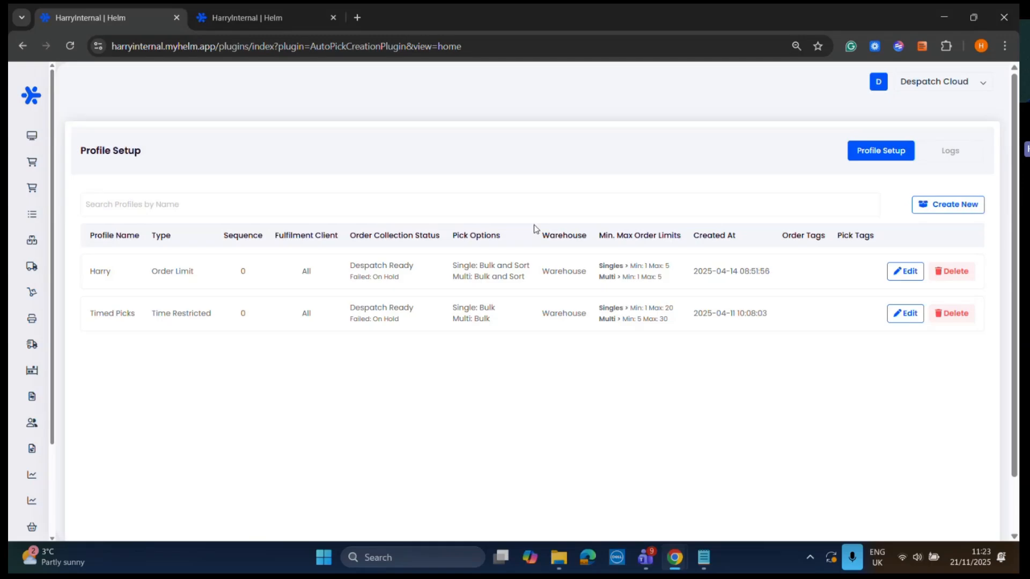
{"action": "left_click", "coordinate": [905, 271]}
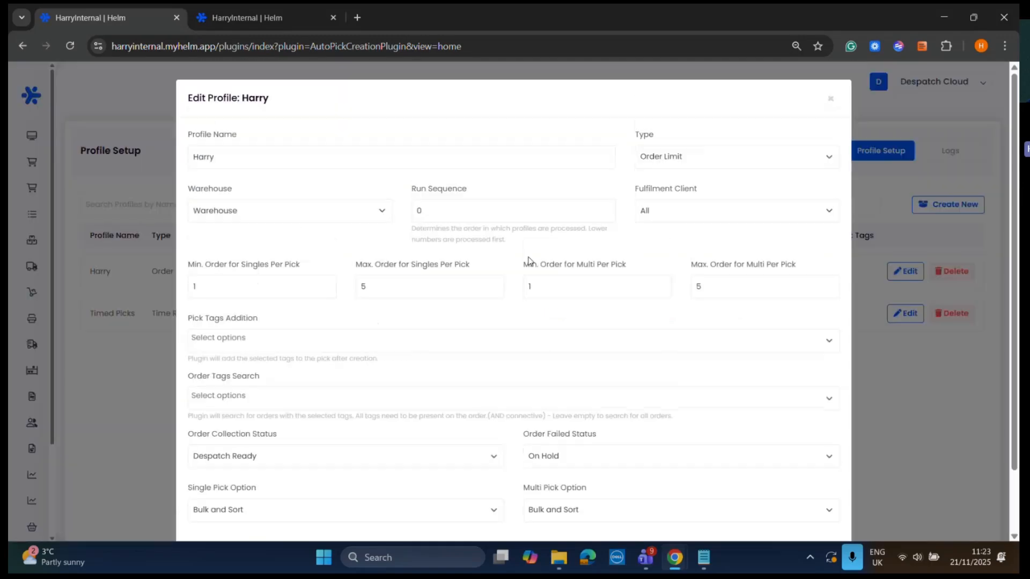
{"action": "scroll", "coordinate": [400, 333], "scroll_direction": "down", "scroll_amount": 1}
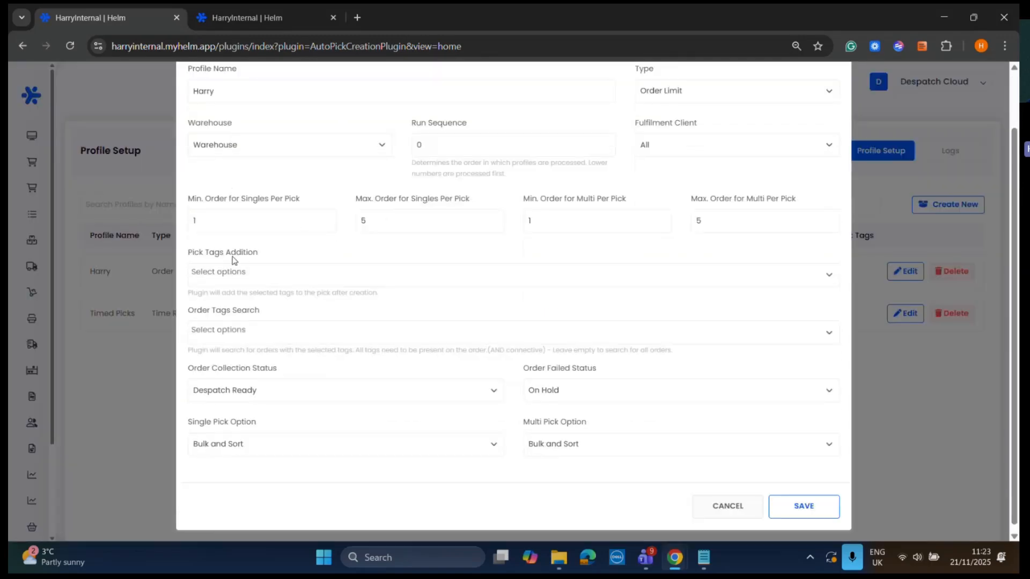
{"action": "left_click_drag", "start_coordinate": [209, 257], "coordinate": [220, 256]}
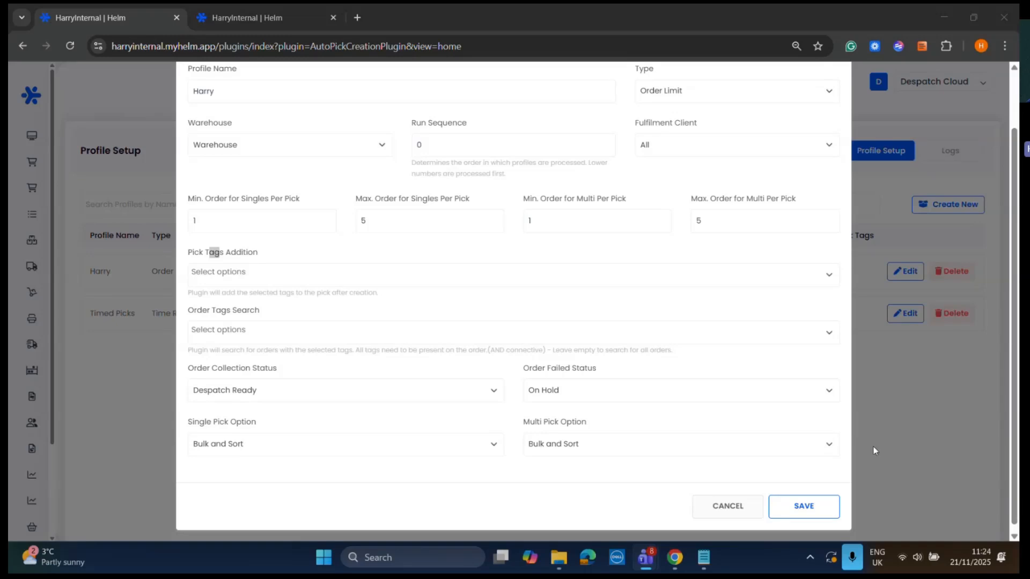
{"action": "left_click_drag", "start_coordinate": [259, 257], "coordinate": [215, 254]}
{"action": "left_click_drag", "start_coordinate": [259, 307], "coordinate": [188, 310]}
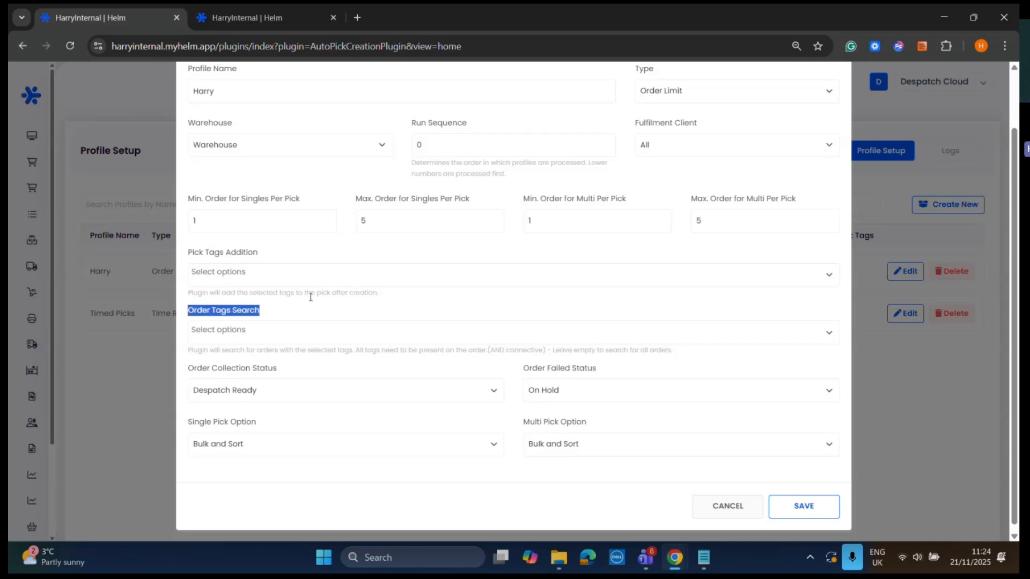
{"action": "left_click", "coordinate": [728, 507]}
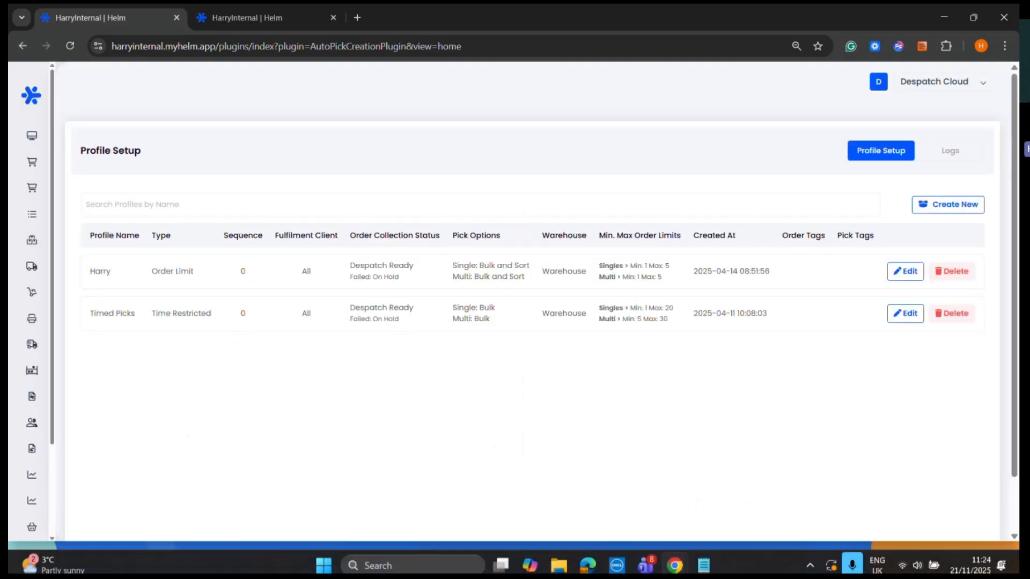
- Open the Plugin Store from the settings, view the Auto Pick Creation Plugin details and close them
{"action": "mouse_move", "coordinate": [32, 482]}
{"action": "scroll", "coordinate": [53, 509], "scroll_direction": "down", "scroll_amount": 2}
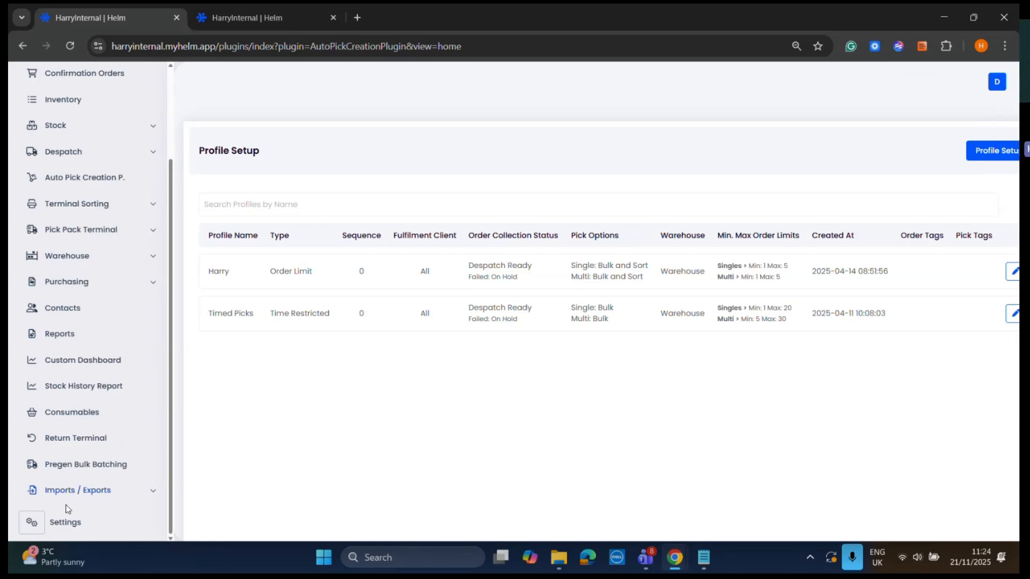
{"action": "left_click", "coordinate": [48, 527]}
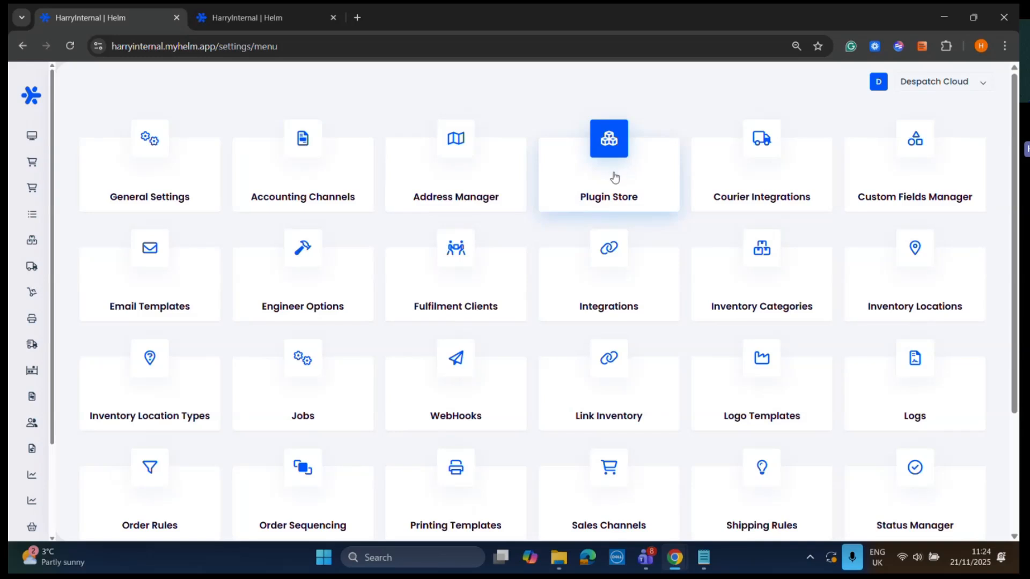
{"action": "left_click", "coordinate": [614, 177]}
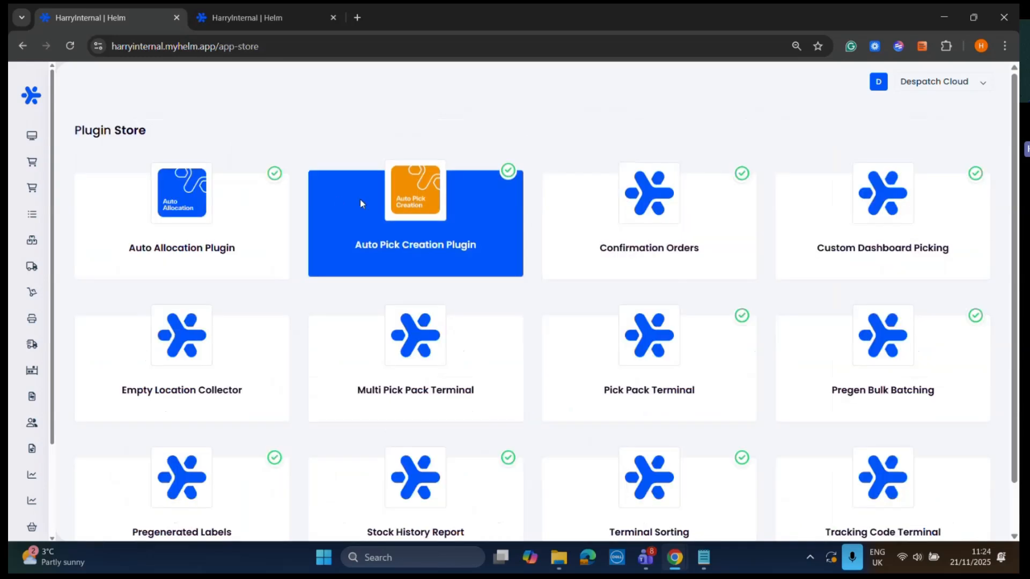
{"action": "left_click", "coordinate": [407, 215]}
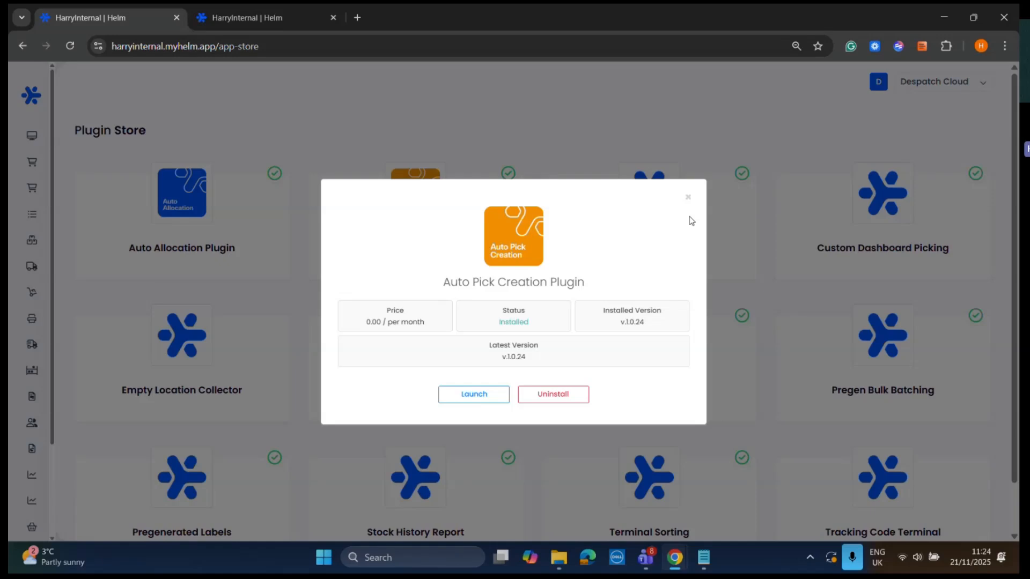
{"action": "left_click_drag", "start_coordinate": [690, 216], "coordinate": [690, 200]}
{"action": "left_click", "coordinate": [688, 199]}
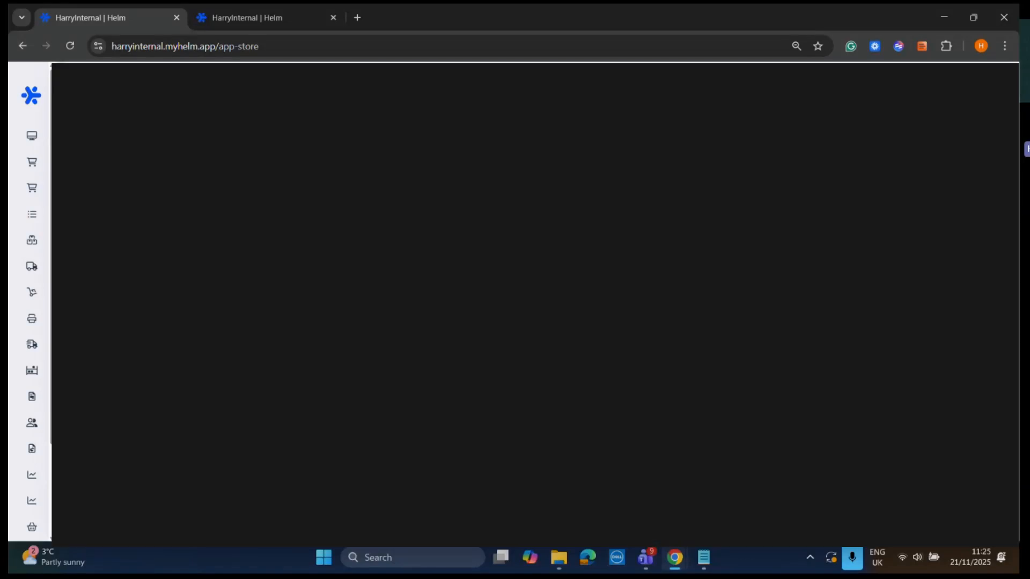
{"action": "left_click", "coordinate": [645, 558]}
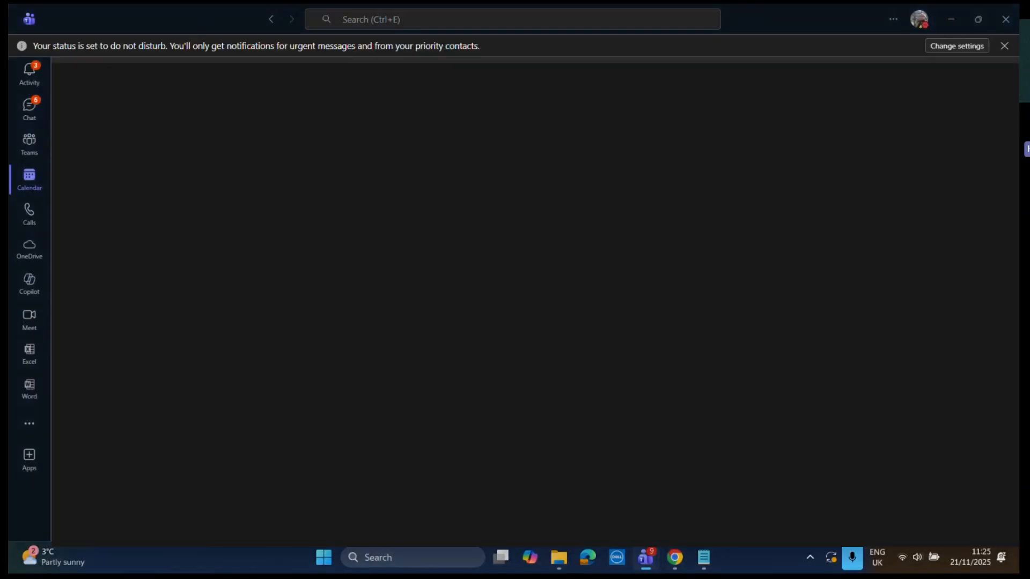
{"action": "left_click", "coordinate": [974, 17]}
{"action": "left_click_drag", "start_coordinate": [804, 58], "coordinate": [1018, 58]}
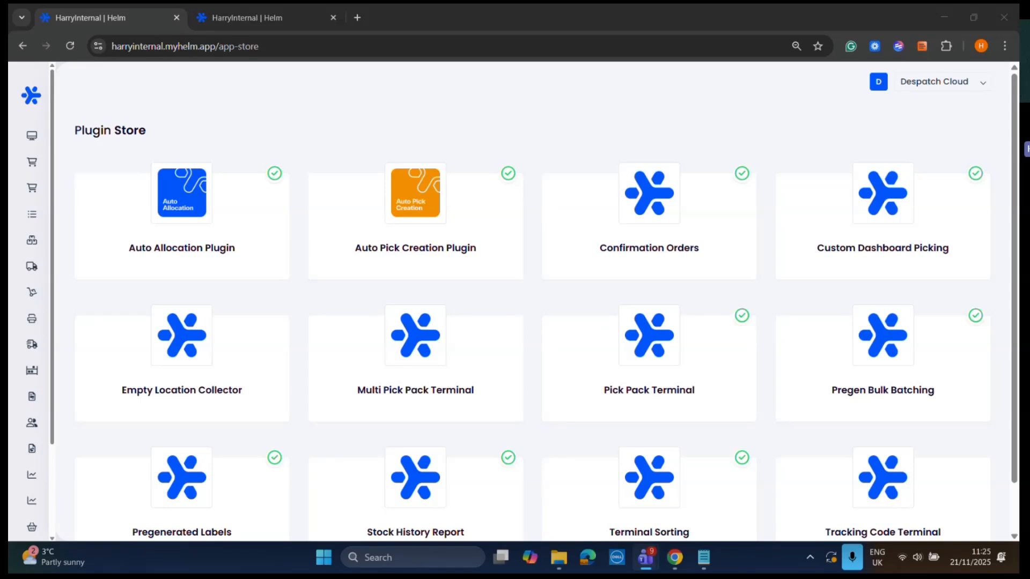
- Reopen the Timed Picks profile for editing in Auto Pick Creation and check its order limits, Pick Tags Addition and Order Tags Search
{"action": "key", "text": "alt+Tab"}
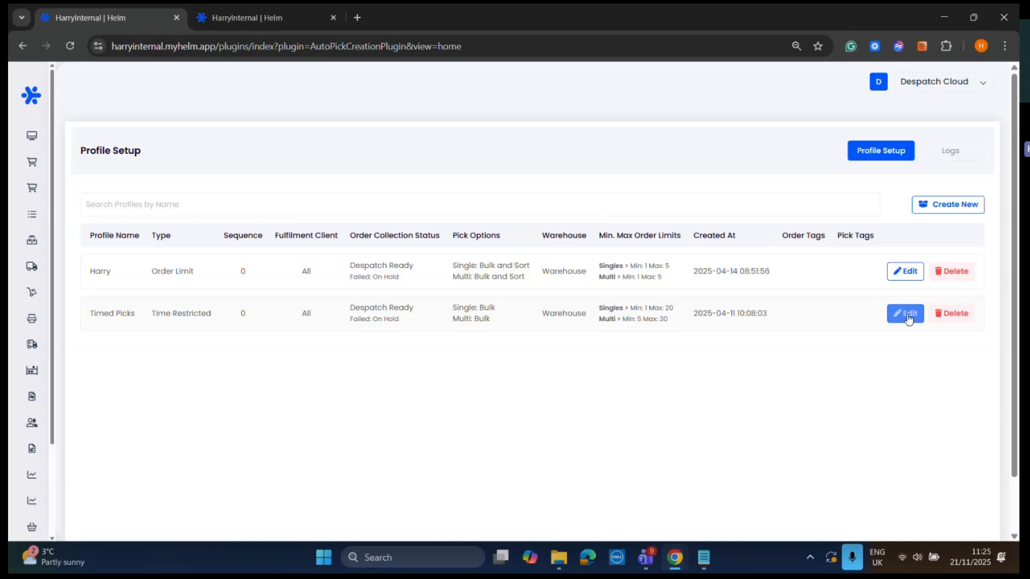
{"action": "left_click", "coordinate": [904, 314]}
{"action": "scroll", "coordinate": [558, 253], "scroll_direction": "down", "scroll_amount": 1}
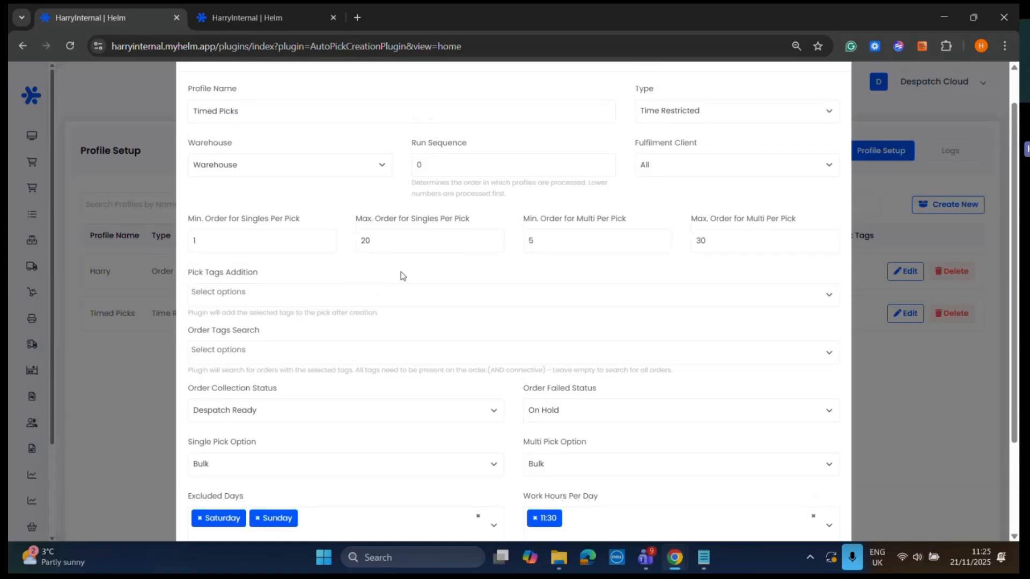
{"action": "scroll", "coordinate": [402, 276], "scroll_direction": "up", "scroll_amount": 1}
{"action": "scroll", "coordinate": [354, 279], "scroll_direction": "down", "scroll_amount": 1}
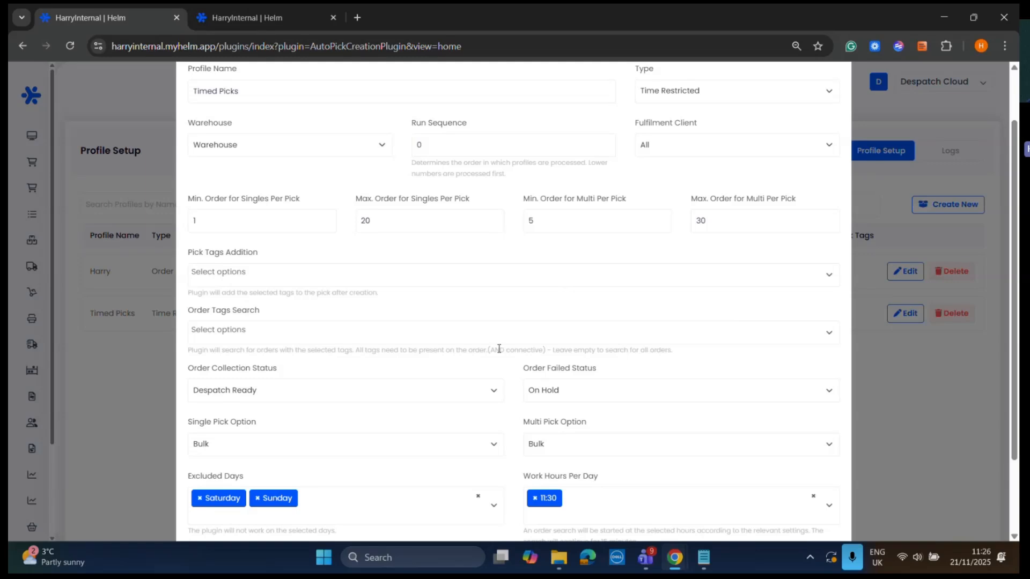
{"action": "scroll", "coordinate": [641, 122], "scroll_direction": "up", "scroll_amount": 1}
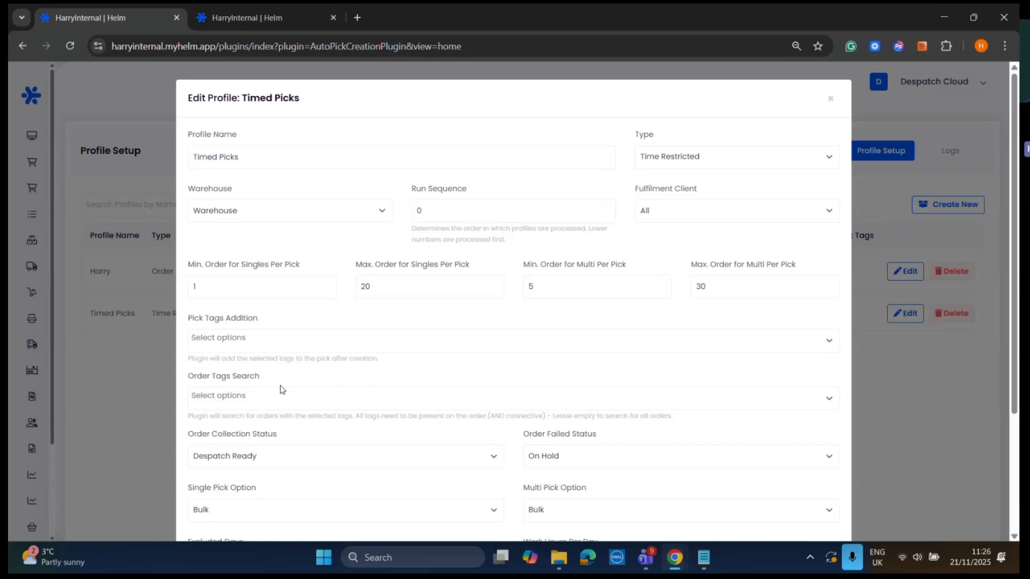
{"action": "left_click", "coordinate": [264, 395]}
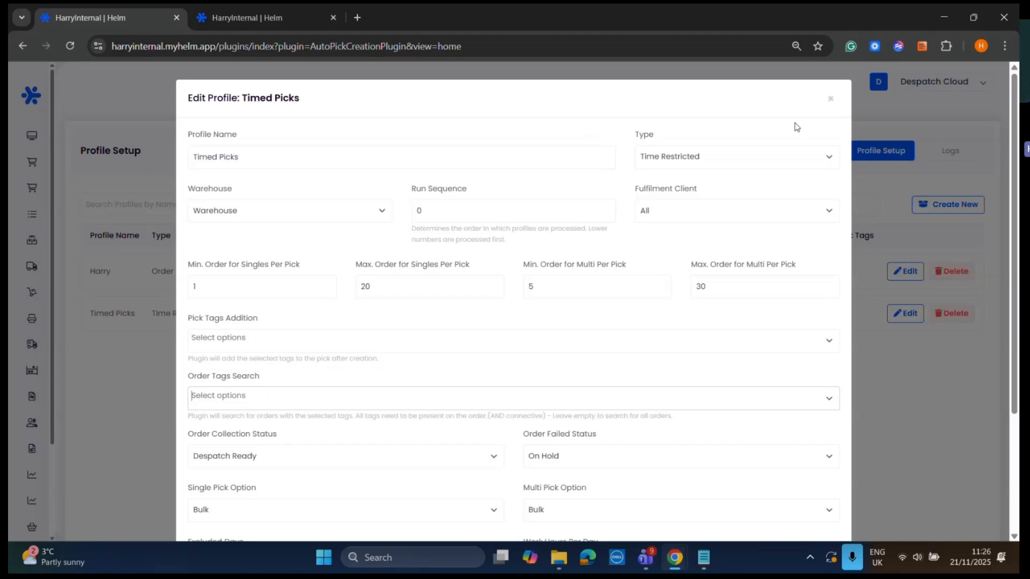
- In the second Helm tab, open Order Rules from the settings and start a new rule named Fragile
{"action": "left_click", "coordinate": [233, 14]}
{"action": "scroll", "coordinate": [130, 494], "scroll_direction": "down", "scroll_amount": 5}
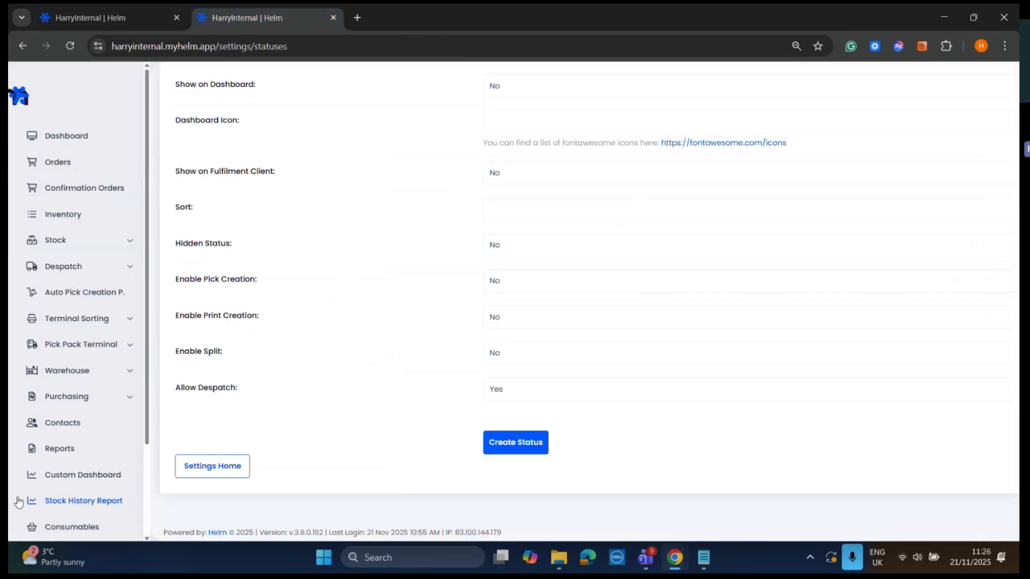
{"action": "scroll", "coordinate": [93, 502], "scroll_direction": "down", "scroll_amount": 3}
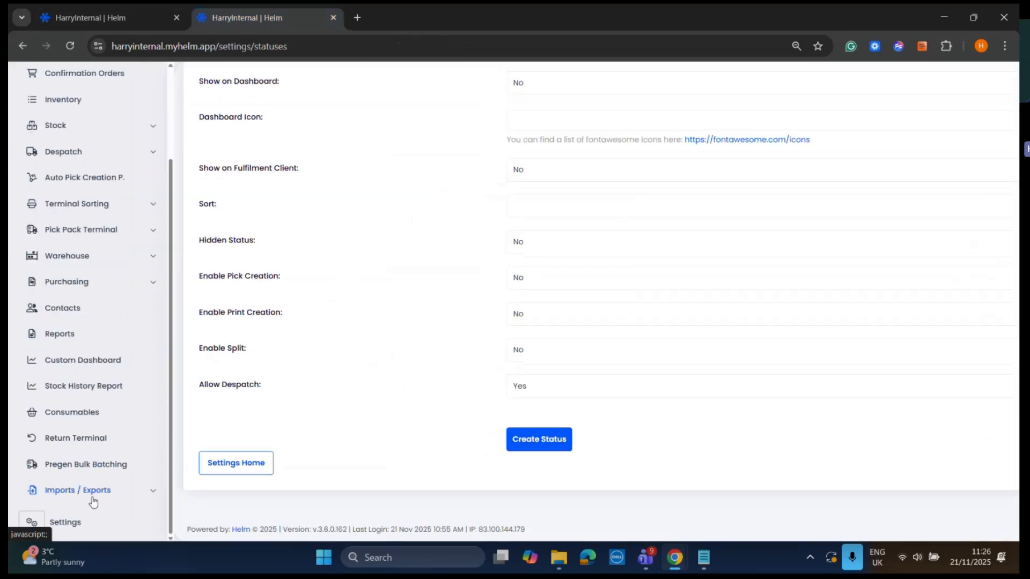
{"action": "left_click", "coordinate": [65, 521]}
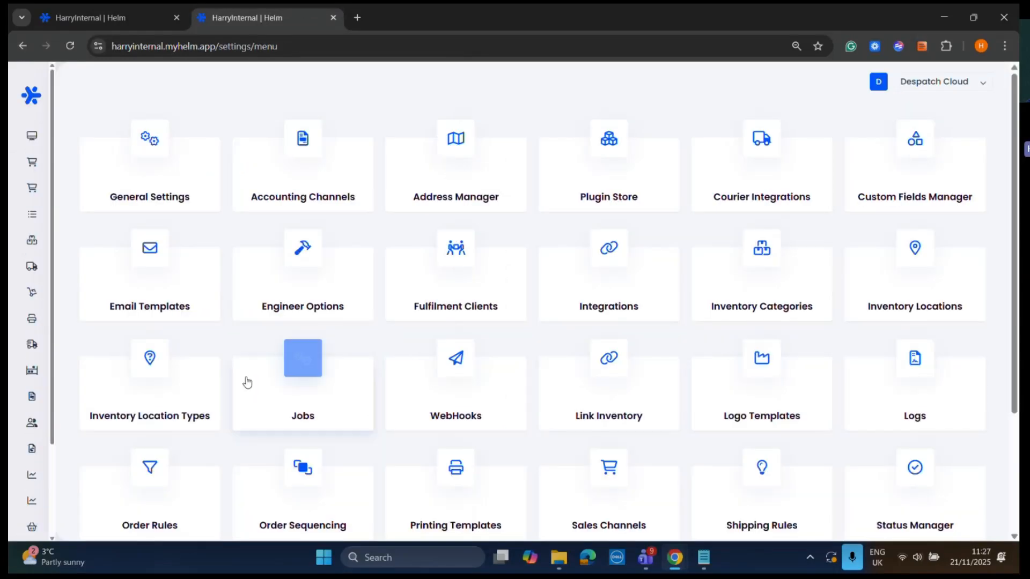
{"action": "scroll", "coordinate": [129, 448], "scroll_direction": "down", "scroll_amount": 1}
{"action": "left_click", "coordinate": [129, 448]}
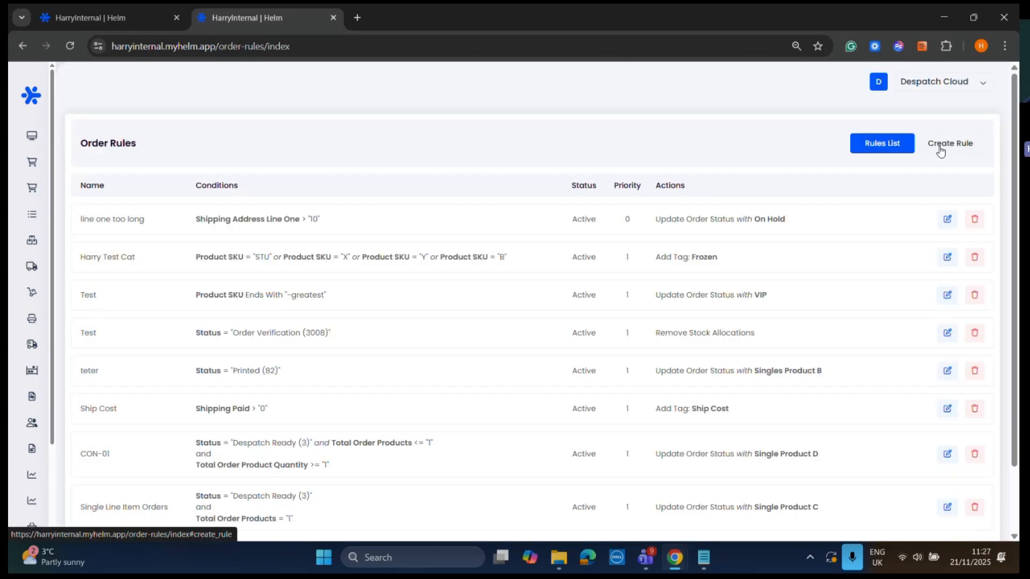
{"action": "left_click", "coordinate": [940, 153]}
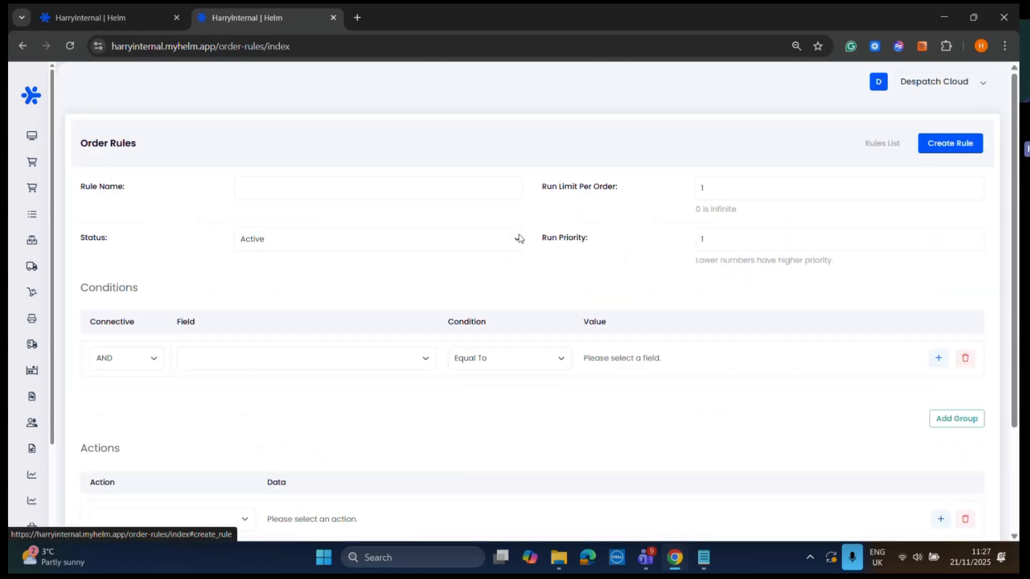
{"action": "left_click", "coordinate": [308, 185]}
{"action": "type", "text": "Freight"}
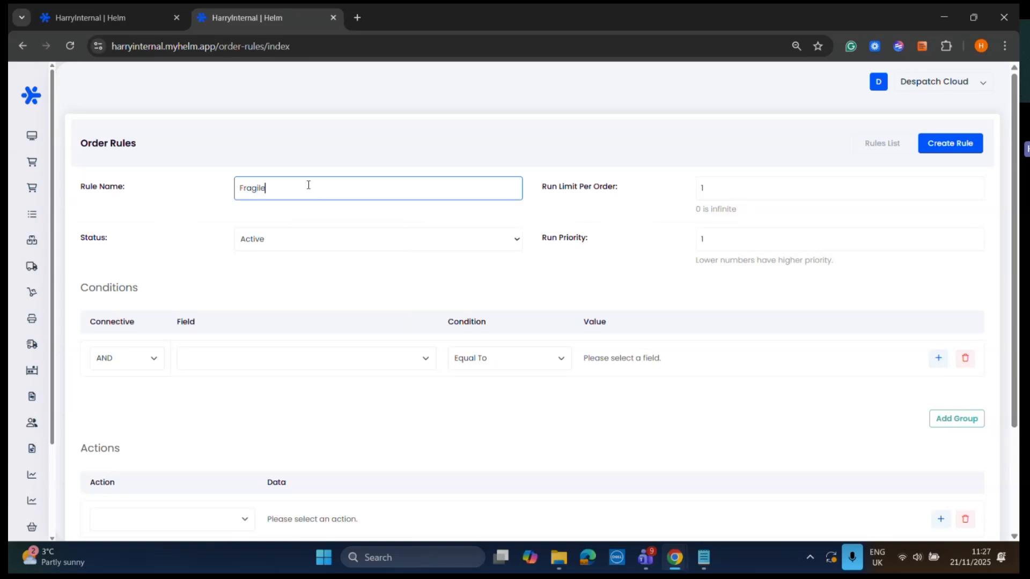
- Set the rule's condition to Product SKU Contains FR
{"action": "left_click", "coordinate": [248, 358]}
{"action": "scroll", "coordinate": [329, 218], "scroll_direction": "down", "scroll_amount": 8}
{"action": "scroll", "coordinate": [327, 220], "scroll_direction": "up", "scroll_amount": 2}
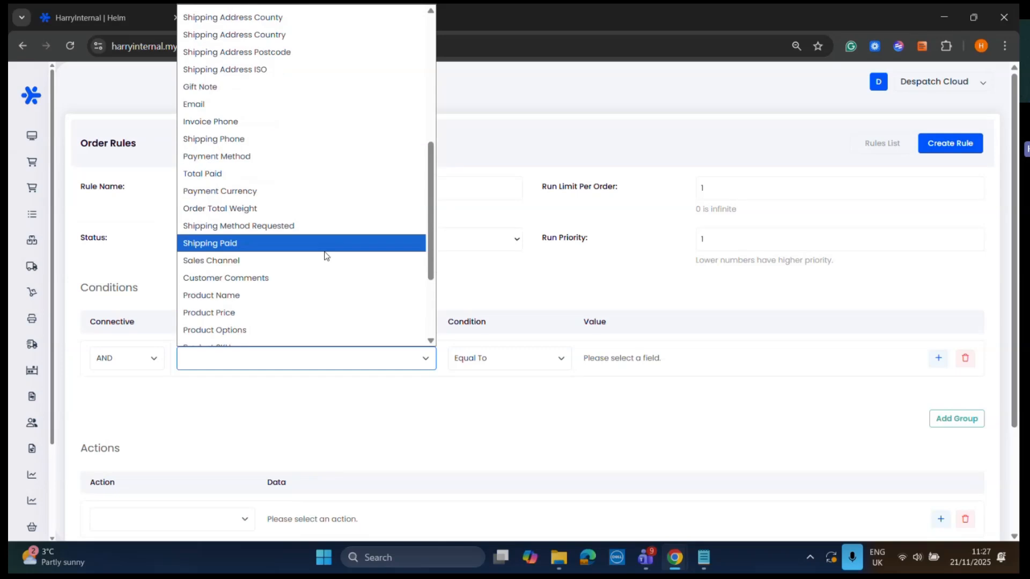
{"action": "scroll", "coordinate": [288, 240], "scroll_direction": "down", "scroll_amount": 2}
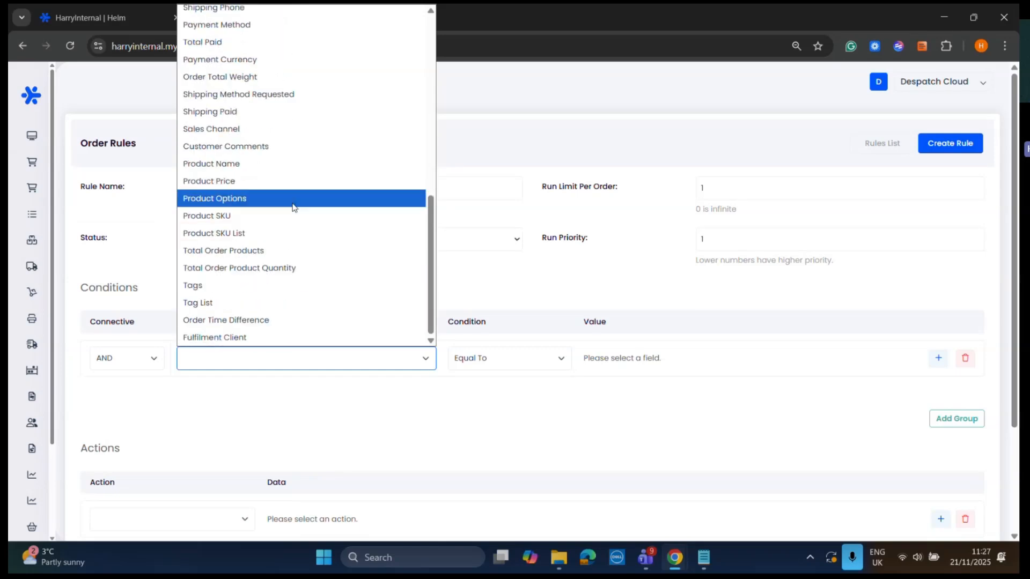
{"action": "left_click", "coordinate": [258, 215]}
{"action": "left_click", "coordinate": [533, 365]}
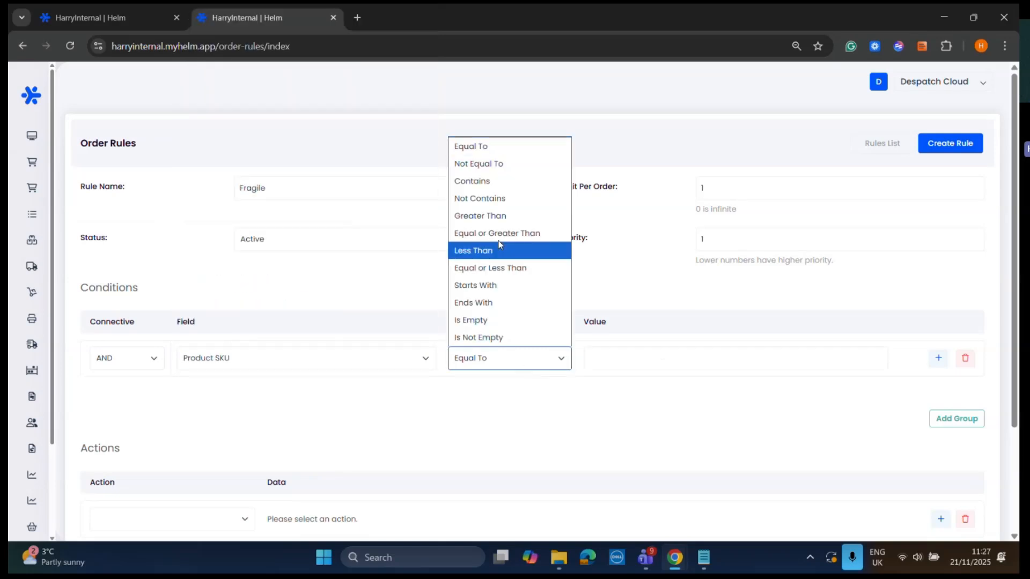
{"action": "left_click", "coordinate": [504, 182]}
{"action": "left_click", "coordinate": [601, 355]}
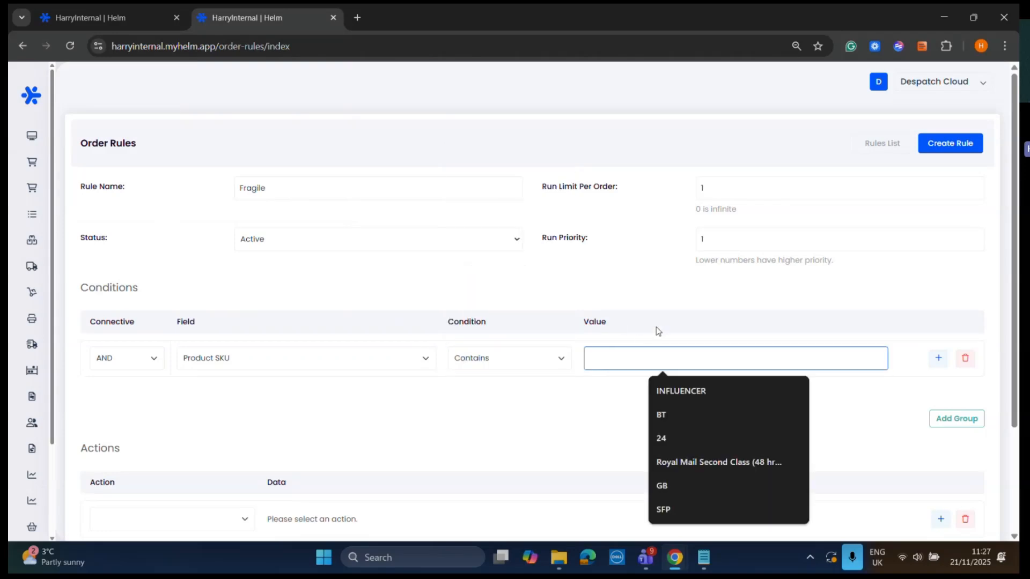
{"action": "type", "text": "FR"}
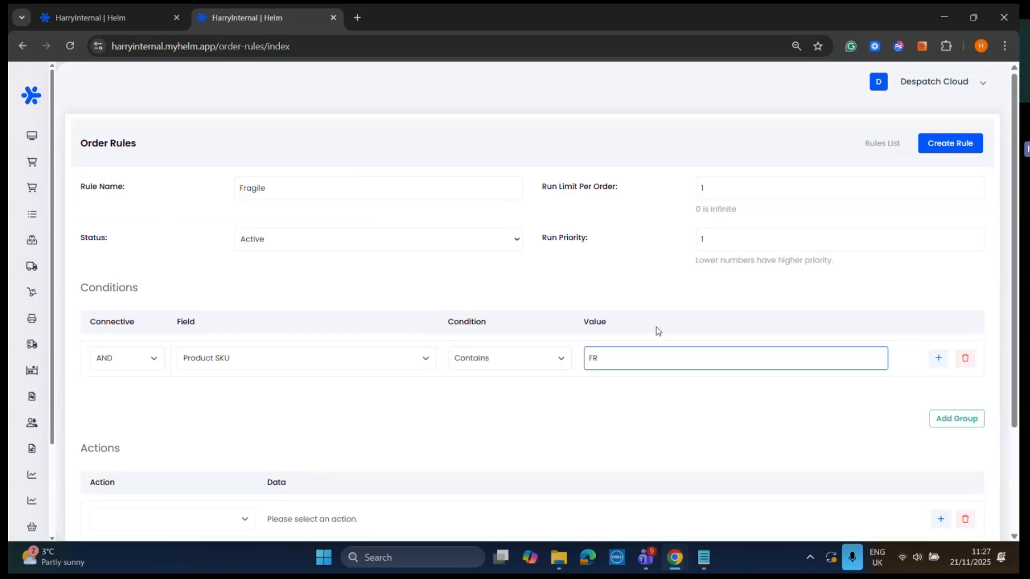
{"action": "left_click", "coordinate": [489, 425]}
- Give the rule an Add Tag action with the tag Fragile Items
{"action": "scroll", "coordinate": [453, 406], "scroll_direction": "down", "scroll_amount": 1}
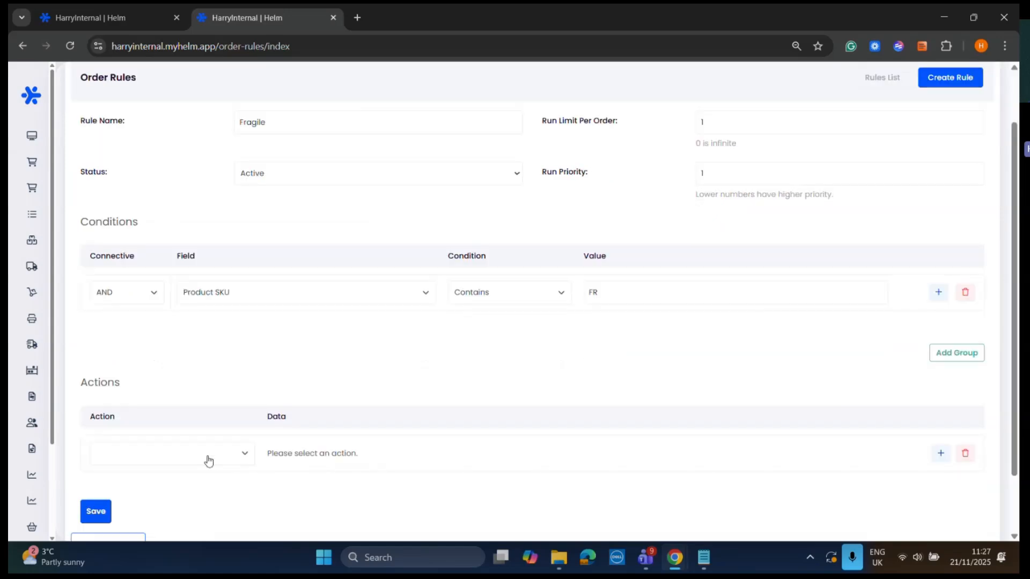
{"action": "left_click", "coordinate": [209, 461]}
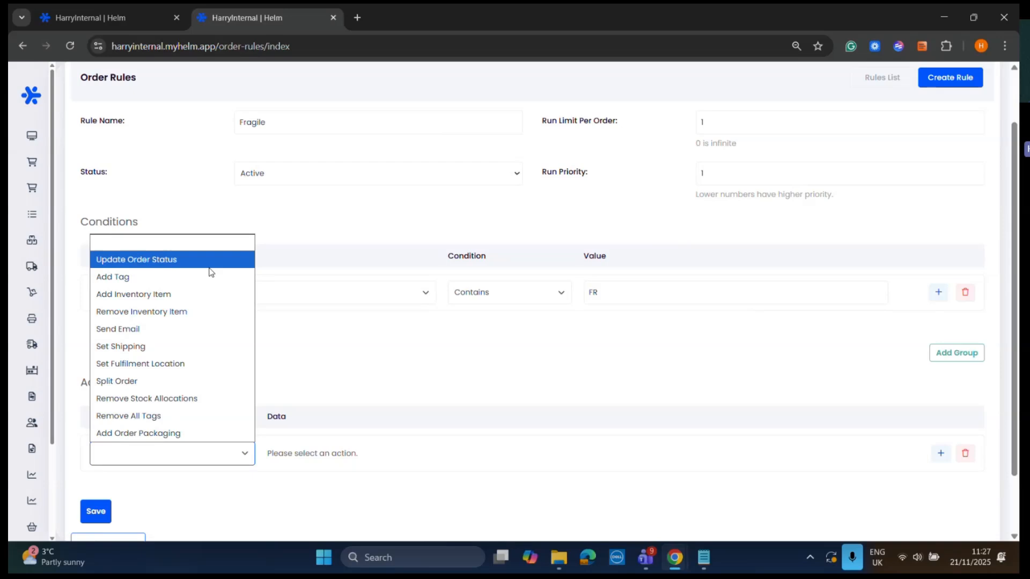
{"action": "left_click", "coordinate": [193, 281]}
{"action": "left_click", "coordinate": [462, 446]}
{"action": "type", "text": "Fragile Items"}
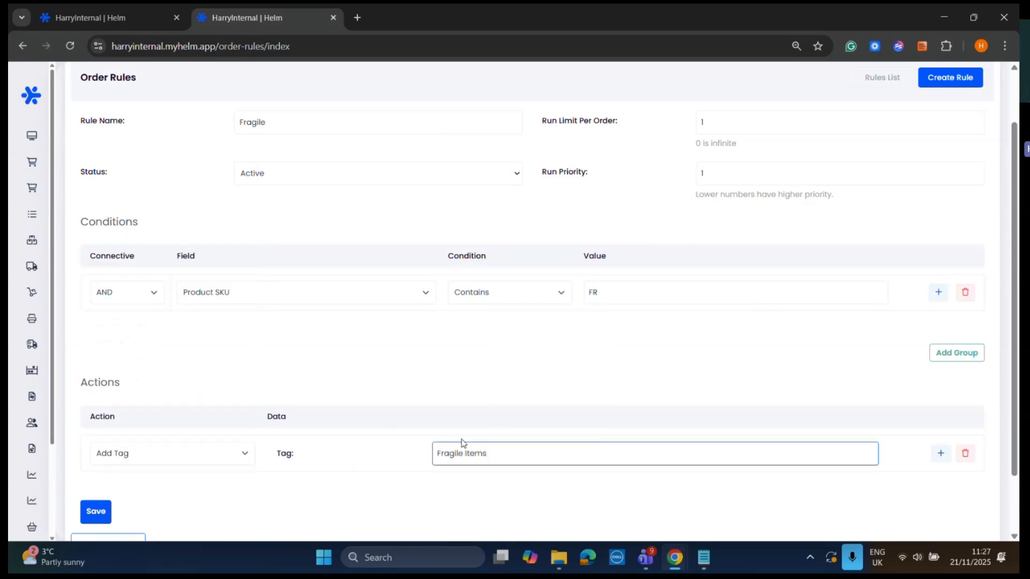
- Replace the action's tag text with Bulky as an example, and finally with Fragile
{"action": "key", "text": "ctrl+a"}
{"action": "key", "text": "BackSpace"}
{"action": "type", "text": "Bulky"}
{"action": "key", "text": "ctrl+a"}
{"action": "type", "text": "Fragile"}
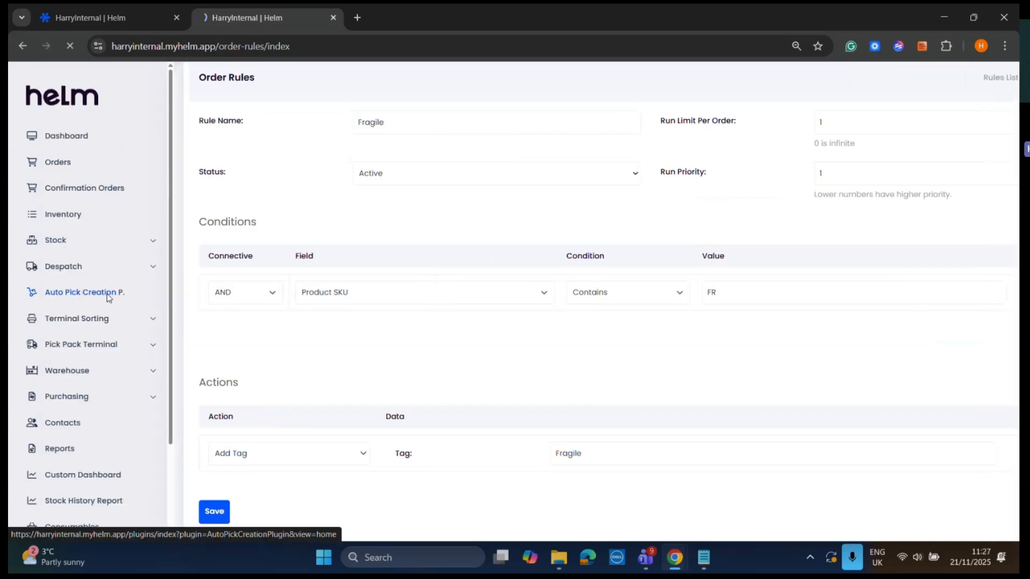
- Edit the Order Limit profile in Auto Pick Creation, enter Fragile in Order Tags Search and cancel the editing
{"action": "left_click", "coordinate": [106, 290]}
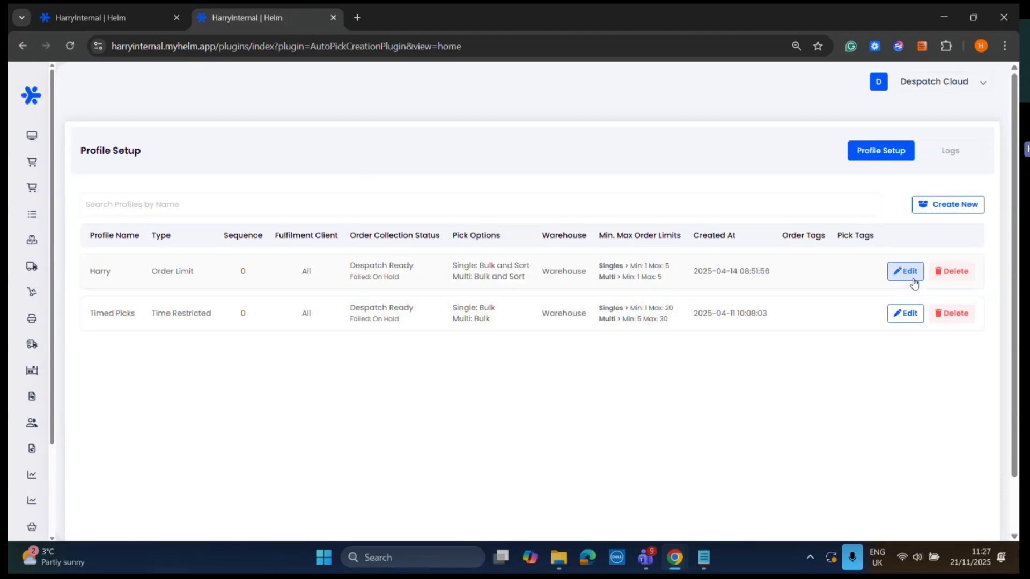
{"action": "left_click", "coordinate": [905, 271]}
{"action": "scroll", "coordinate": [485, 376], "scroll_direction": "down", "scroll_amount": 2}
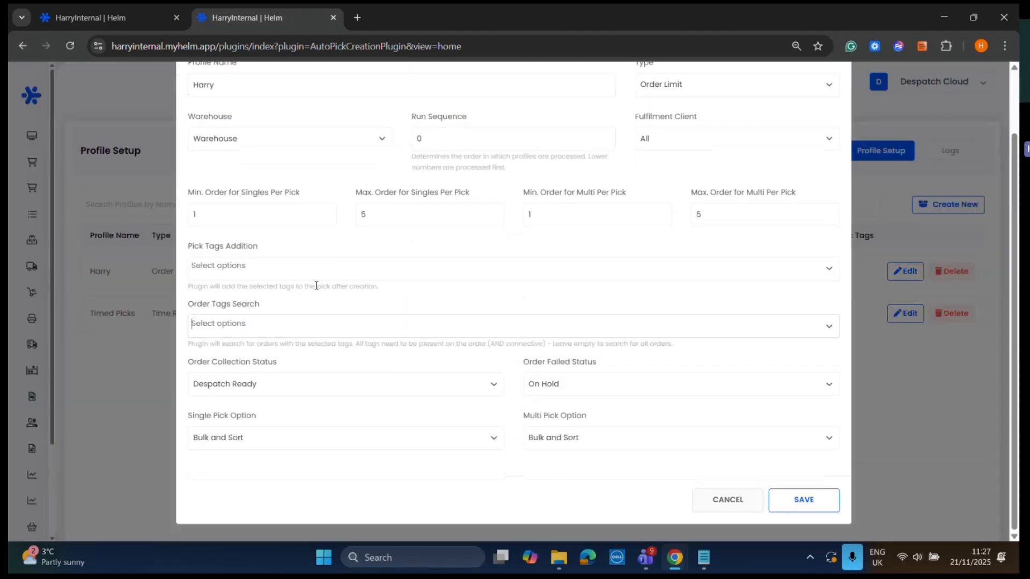
{"action": "type", "text": "Fragile"}
{"action": "key", "text": "BackSpace"}
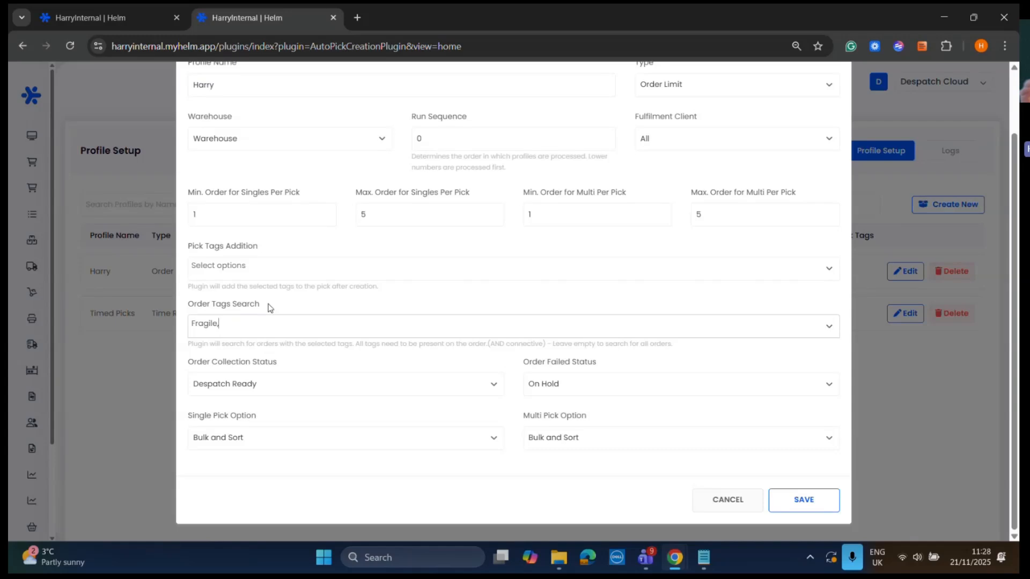
{"action": "left_click", "coordinate": [724, 500]}
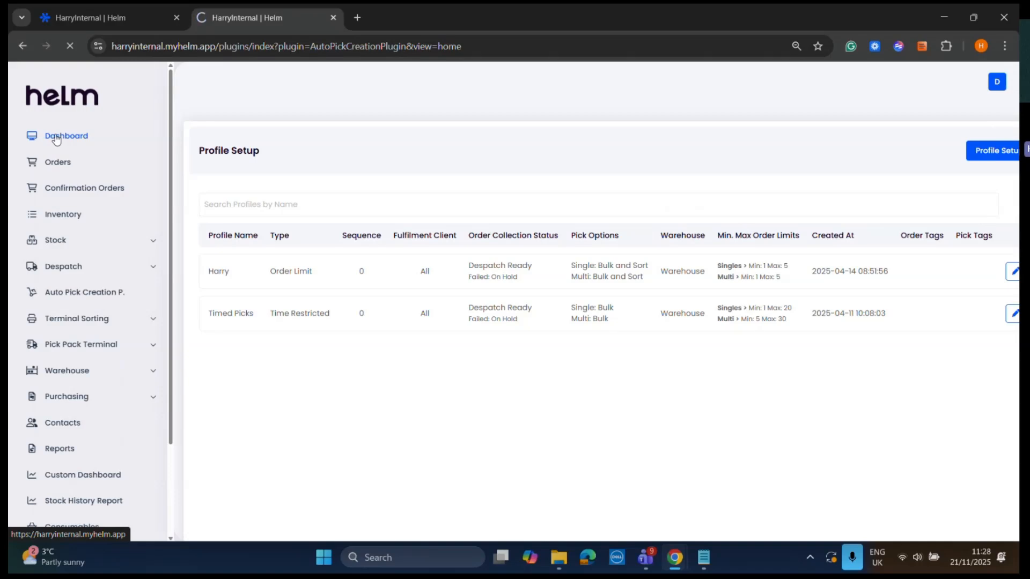
- Open the dashboard and look through the Order Status Overview
{"action": "left_click", "coordinate": [56, 137]}
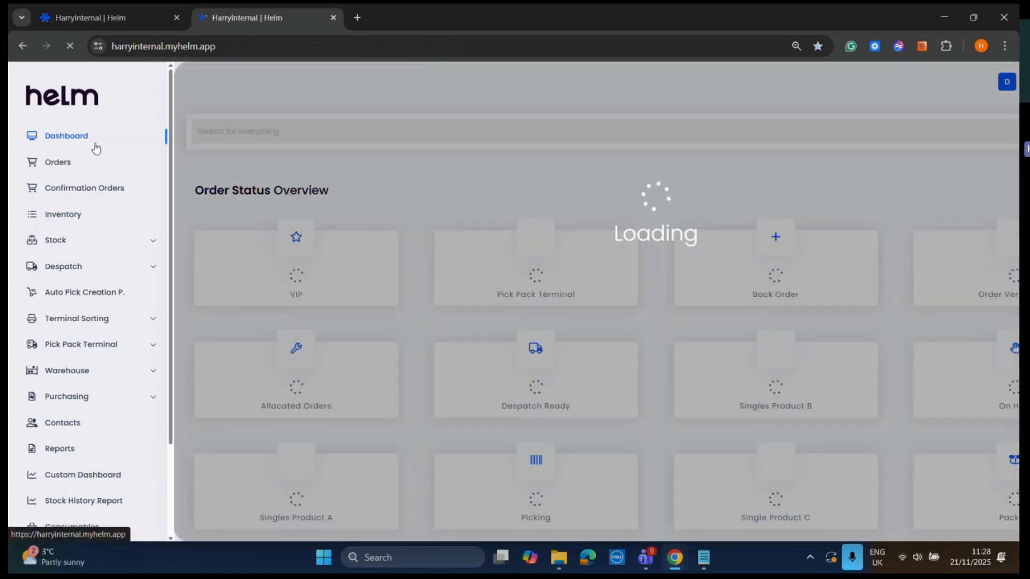
{"action": "scroll", "coordinate": [719, 333], "scroll_direction": "down", "scroll_amount": 5}
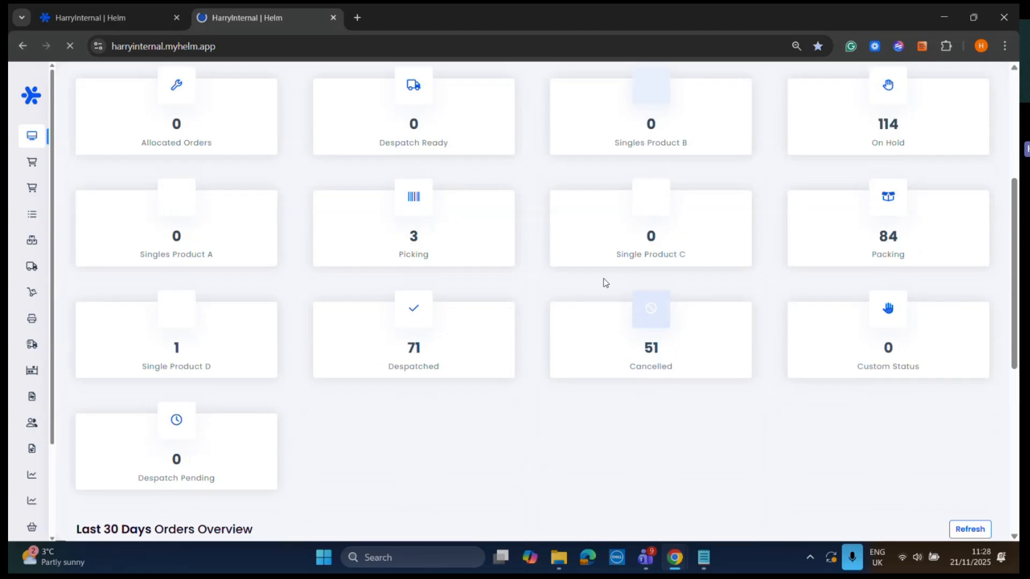
{"action": "scroll", "coordinate": [357, 335], "scroll_direction": "up", "scroll_amount": 3}
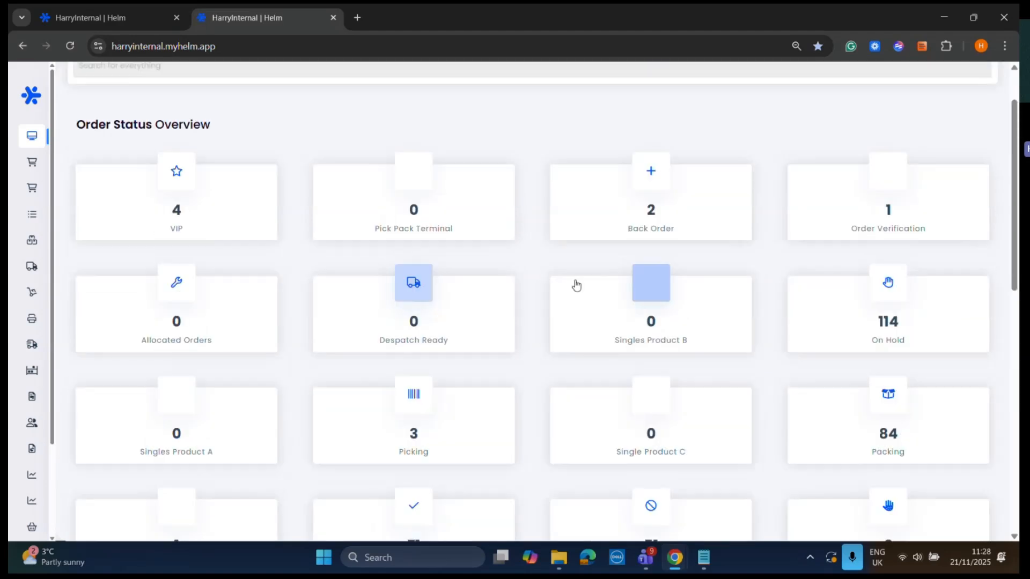
{"action": "scroll", "coordinate": [482, 315], "scroll_direction": "down", "scroll_amount": 2}
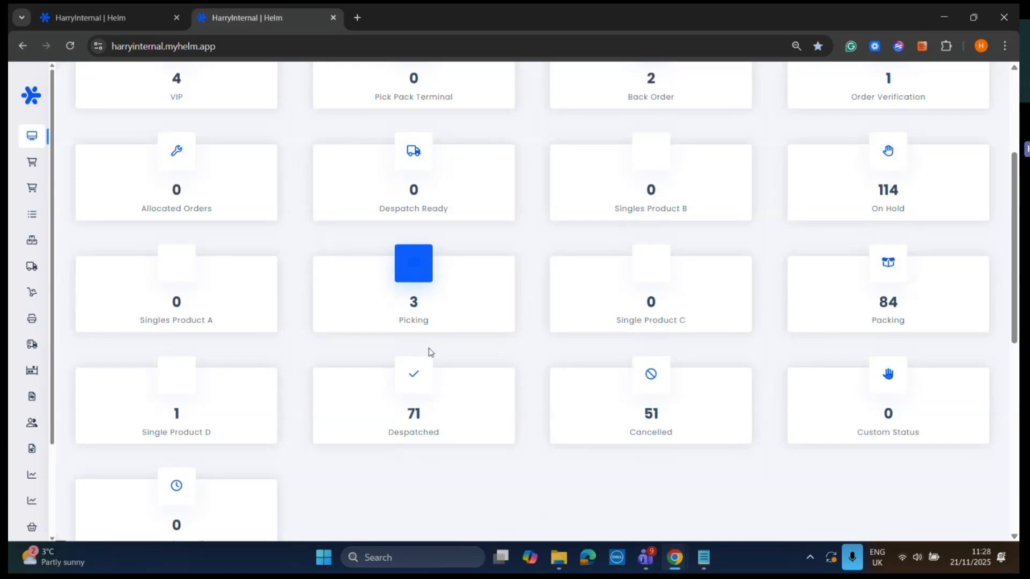
{"action": "scroll", "coordinate": [233, 377], "scroll_direction": "up", "scroll_amount": 2}
- Open the order rules in the settings and start creating a new rule
{"action": "mouse_move", "coordinate": [41, 499]}
{"action": "scroll", "coordinate": [43, 515], "scroll_direction": "down", "scroll_amount": 2}
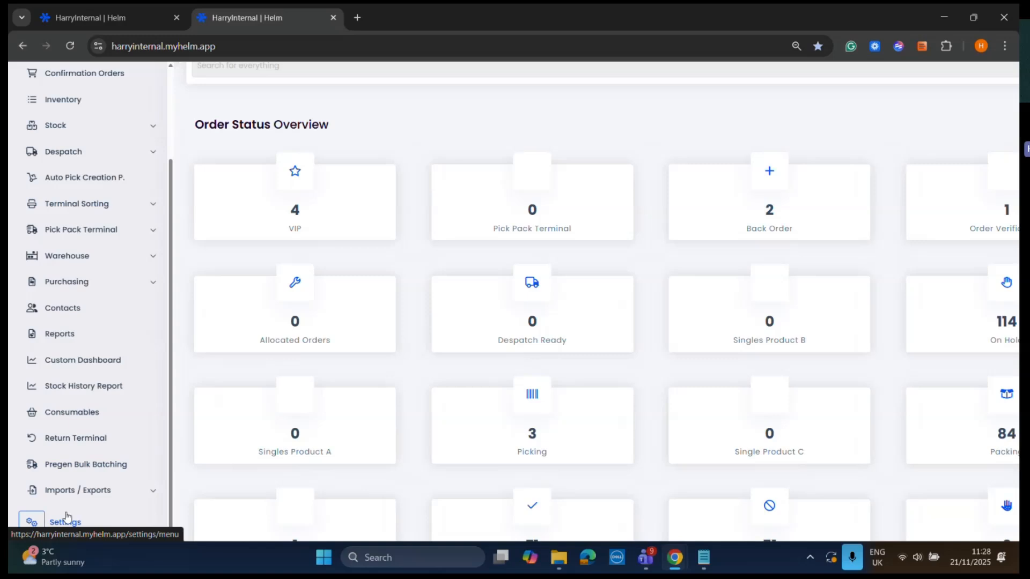
{"action": "left_click", "coordinate": [64, 522]}
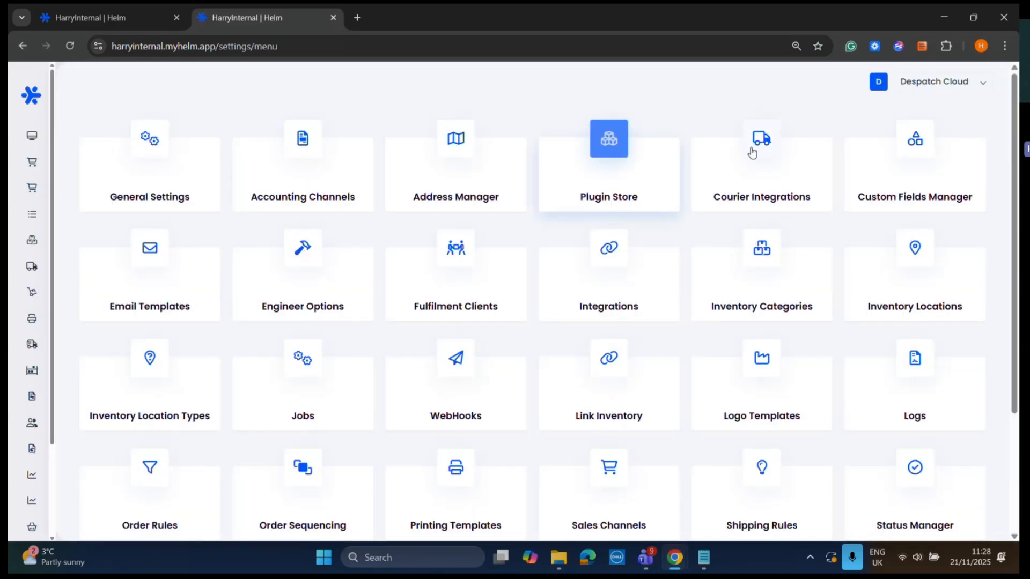
{"action": "scroll", "coordinate": [594, 429], "scroll_direction": "down", "scroll_amount": 2}
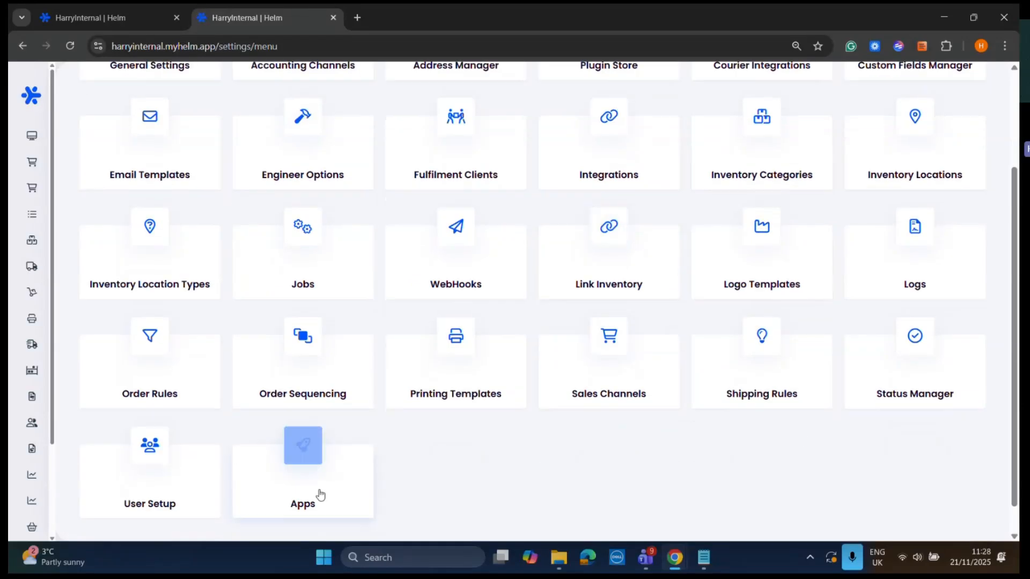
{"action": "left_click", "coordinate": [140, 358]}
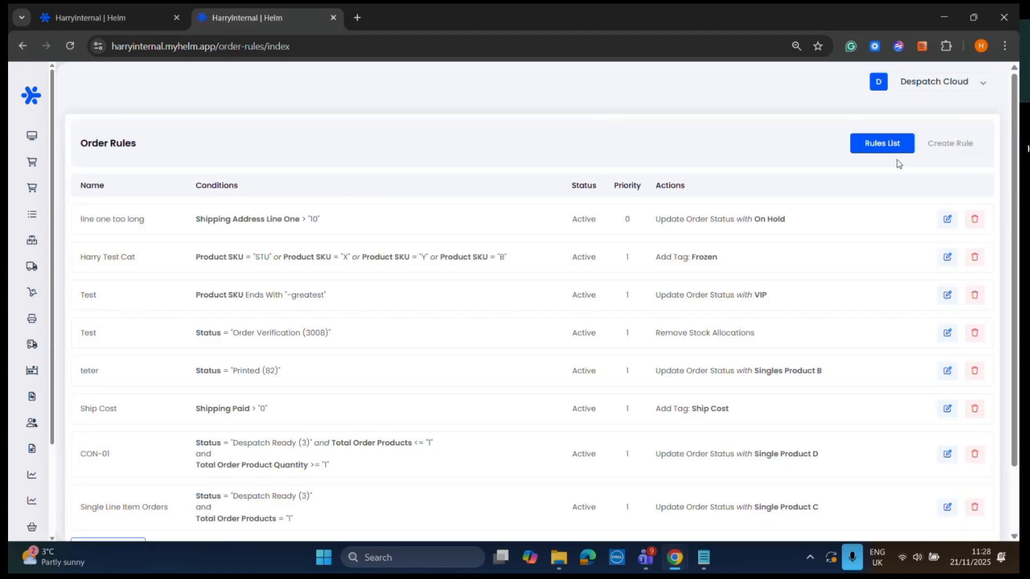
{"action": "left_click", "coordinate": [948, 139]}
- Enter RM as the name of the new order rule
{"action": "left_click", "coordinate": [287, 184]}
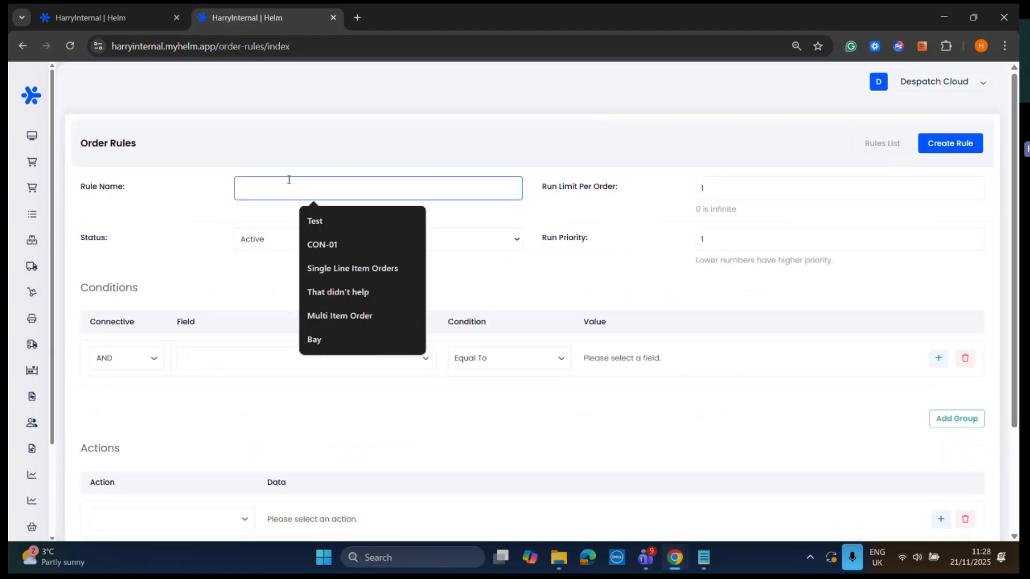
{"action": "type", "text": "D"}
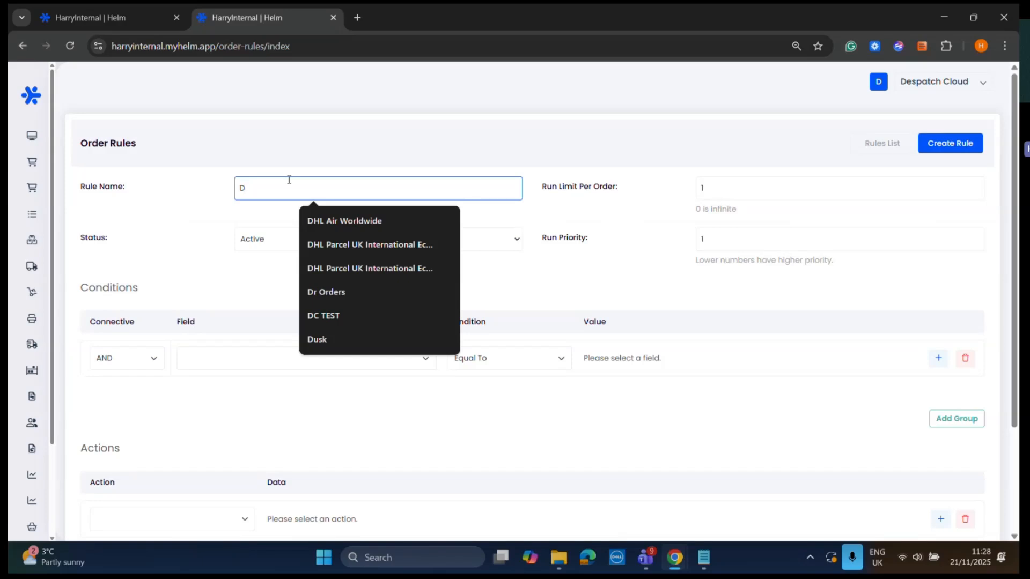
{"action": "key", "text": "BackSpace"}
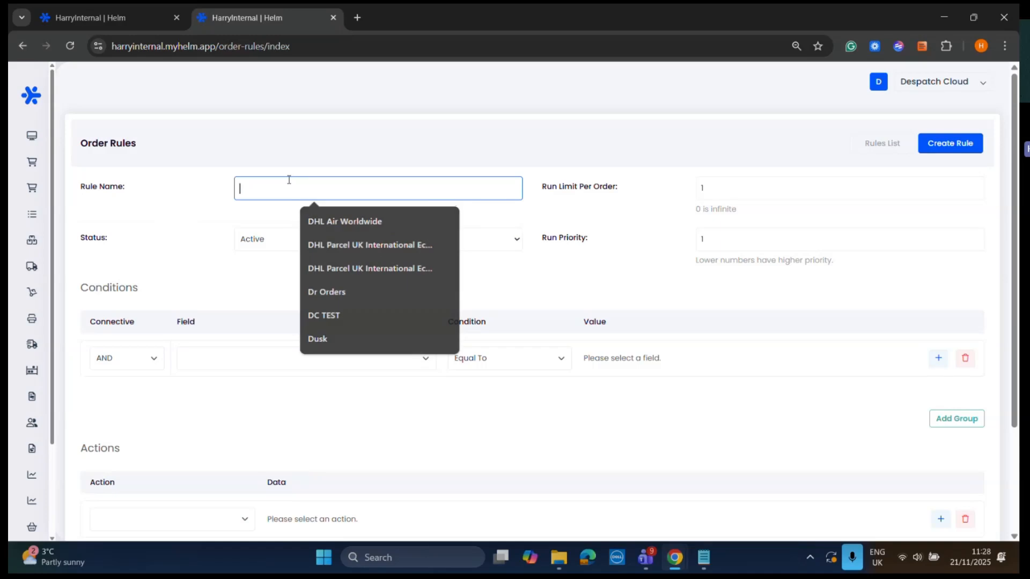
{"action": "type", "text": "RM"}
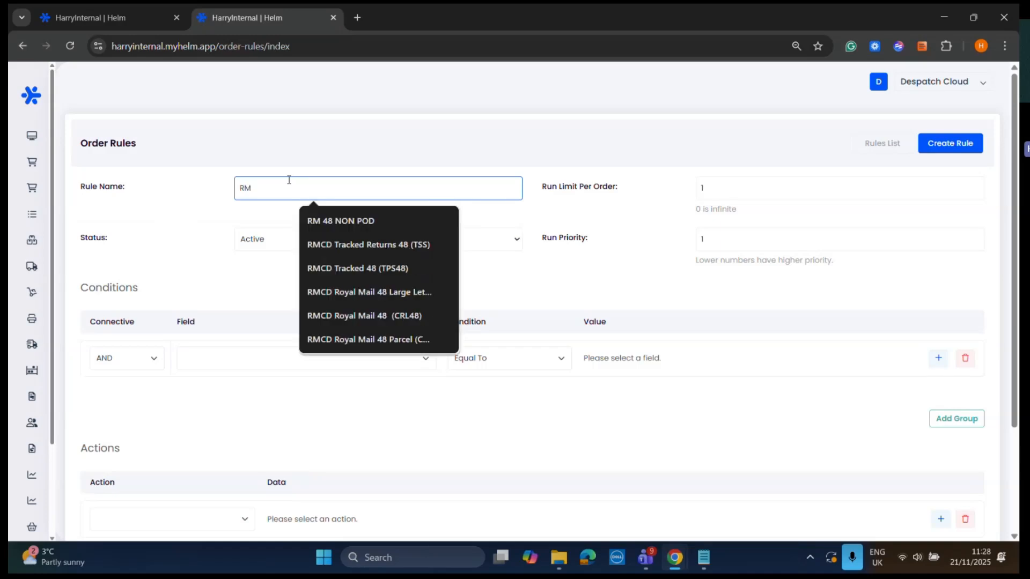
{"action": "left_click", "coordinate": [503, 166]}
- Set the rule's condition field to Tags and look through the other available condition fields
{"action": "left_click", "coordinate": [290, 359]}
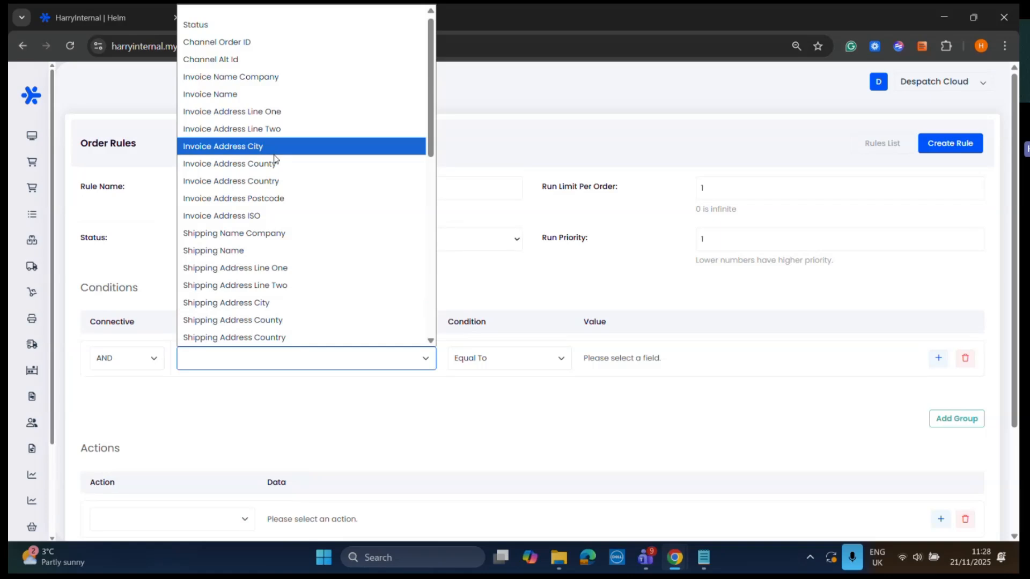
{"action": "scroll", "coordinate": [279, 252], "scroll_direction": "down", "scroll_amount": 2}
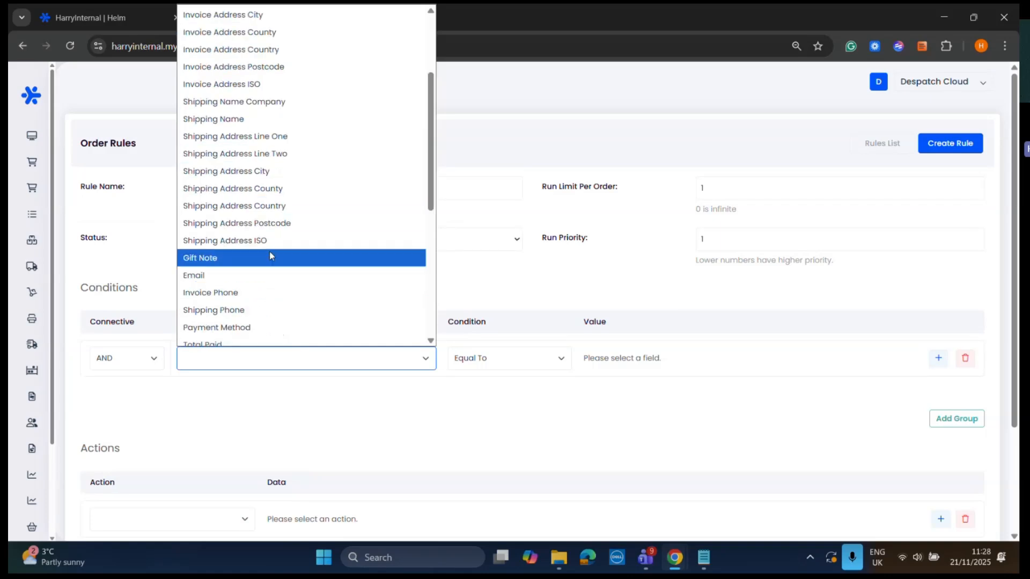
{"action": "scroll", "coordinate": [276, 258], "scroll_direction": "down", "scroll_amount": 3}
{"action": "scroll", "coordinate": [273, 214], "scroll_direction": "down", "scroll_amount": 3}
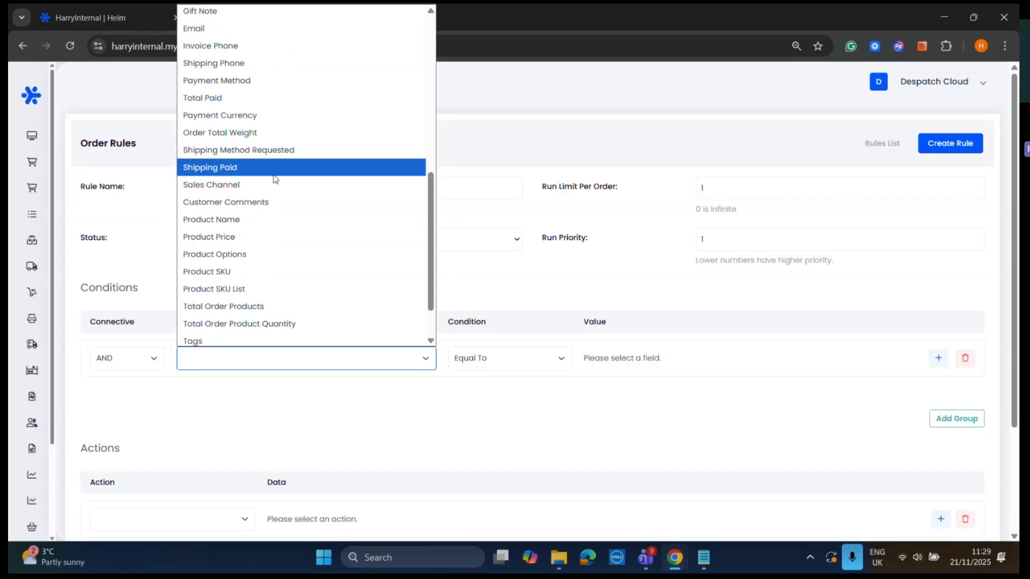
{"action": "left_click", "coordinate": [263, 287]}
{"action": "left_click", "coordinate": [338, 357]}
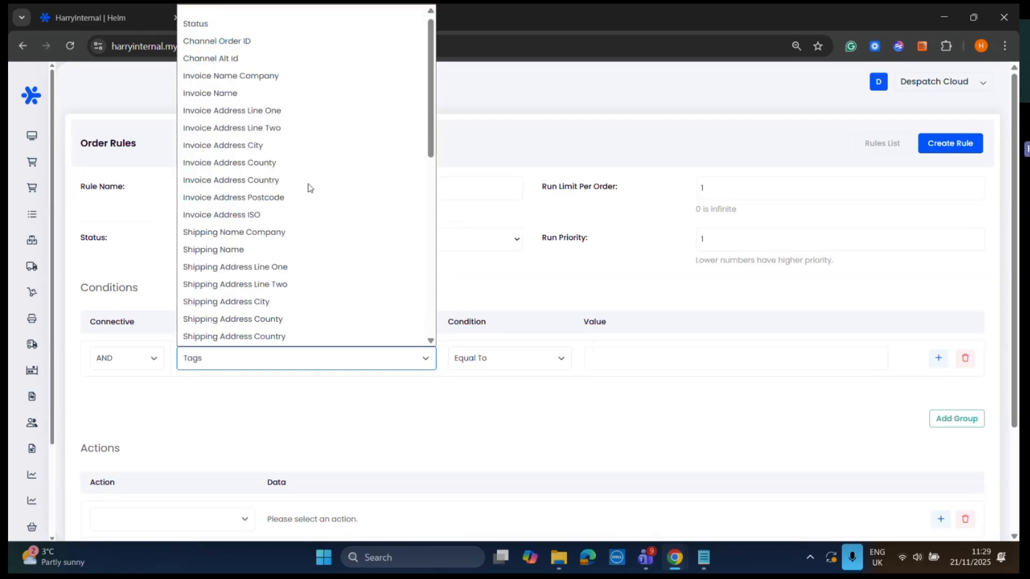
{"action": "scroll", "coordinate": [289, 161], "scroll_direction": "down", "scroll_amount": 2}
{"action": "left_click", "coordinate": [495, 145]}
- Check the dashboard's order statuses against the Order Collection Status options in the Timed Picks profile
{"action": "left_click", "coordinate": [156, 20]}
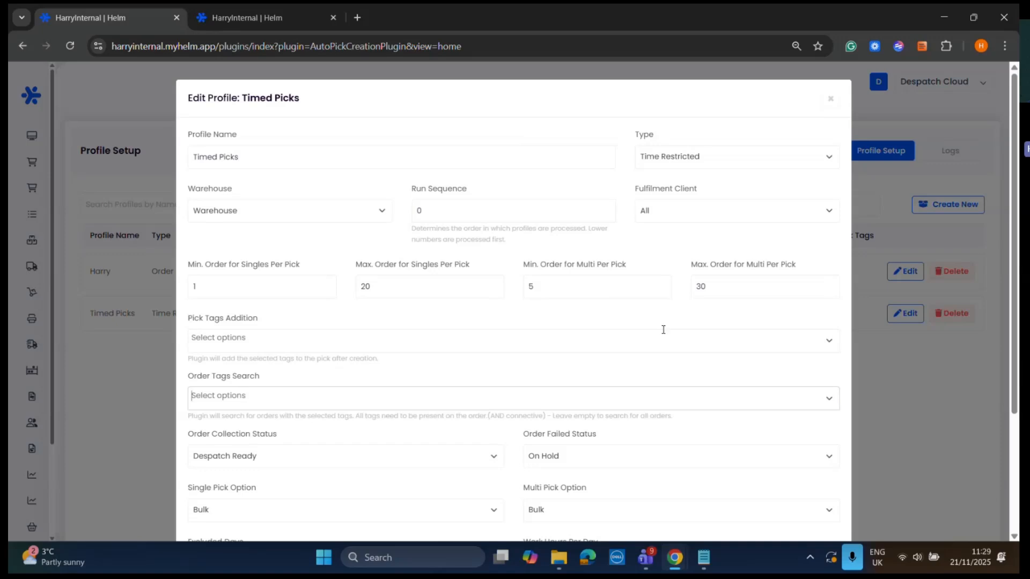
{"action": "left_click", "coordinate": [272, 9]}
{"action": "left_click", "coordinate": [46, 135]}
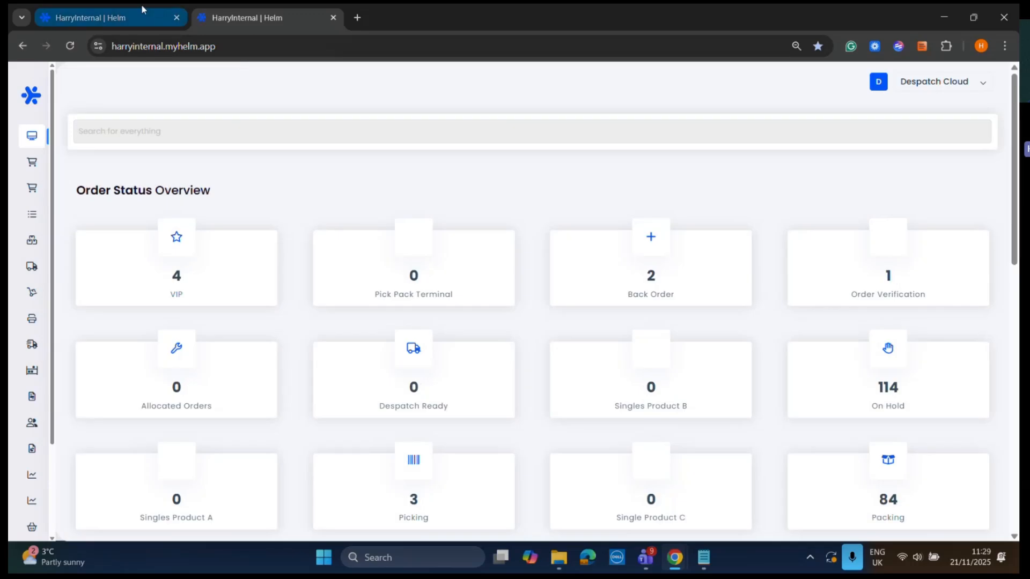
{"action": "left_click", "coordinate": [144, 9]}
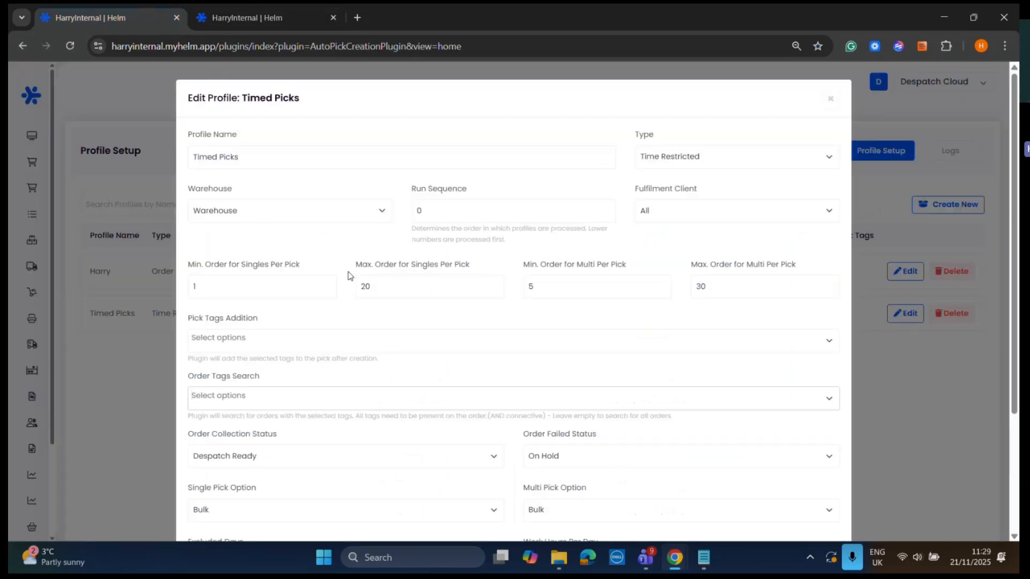
{"action": "left_click", "coordinate": [259, 462]}
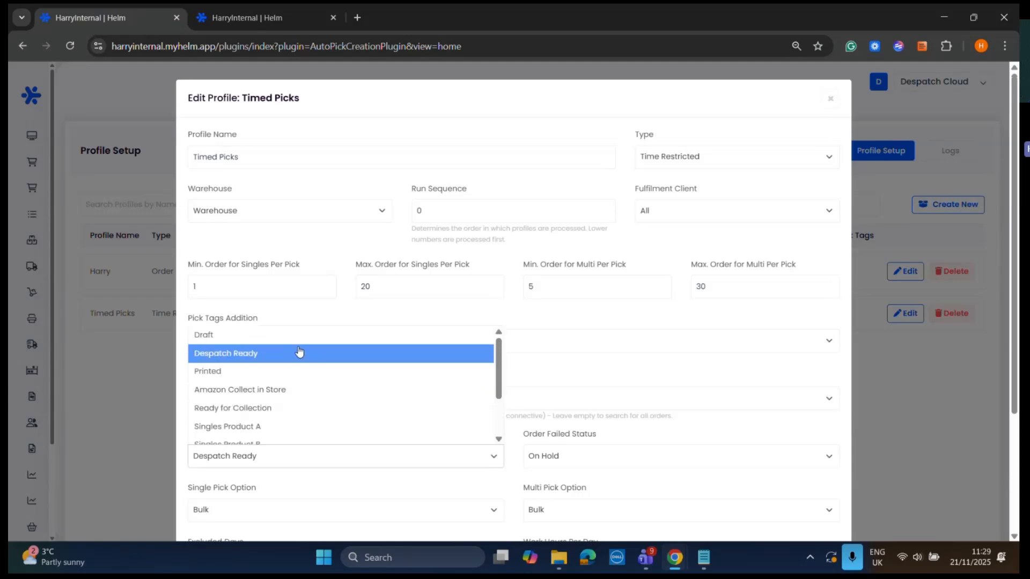
- Return to the order rules in the settings and view a blank new rule form
{"action": "left_click", "coordinate": [251, 18]}
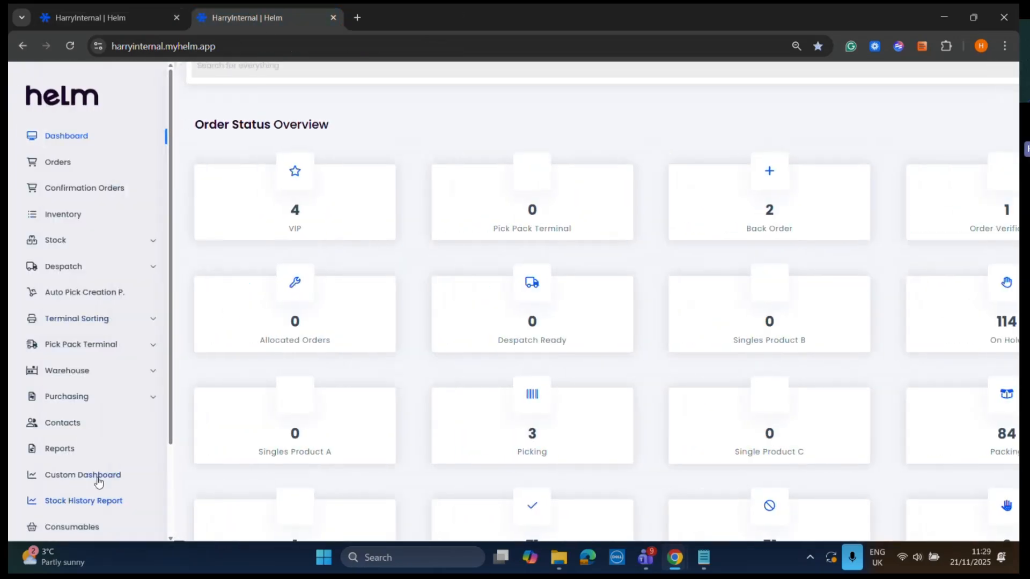
{"action": "scroll", "coordinate": [75, 526], "scroll_direction": "down", "scroll_amount": 3}
{"action": "left_click", "coordinate": [65, 523]}
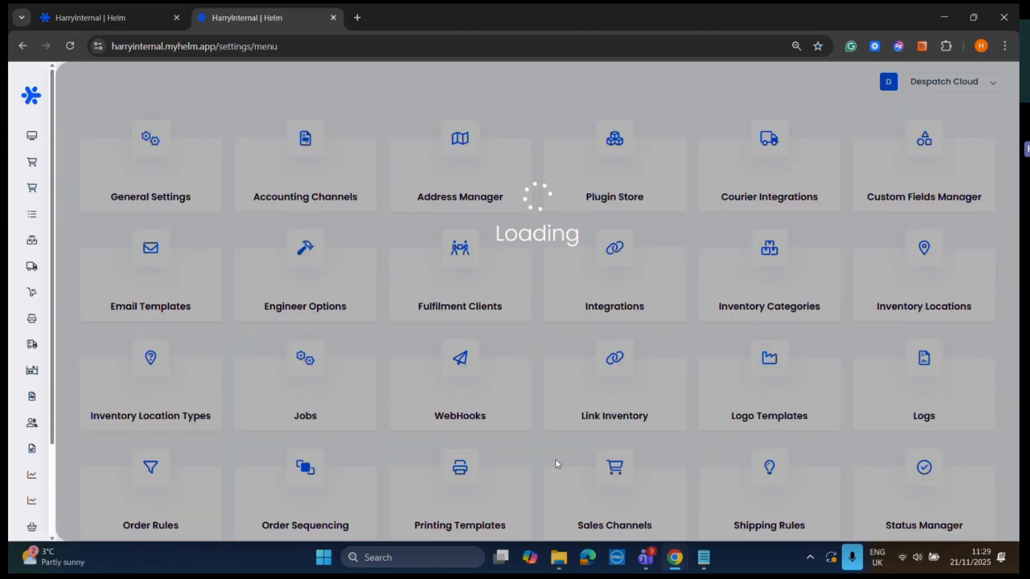
{"action": "scroll", "coordinate": [212, 372], "scroll_direction": "down", "scroll_amount": 3}
{"action": "left_click", "coordinate": [213, 373]}
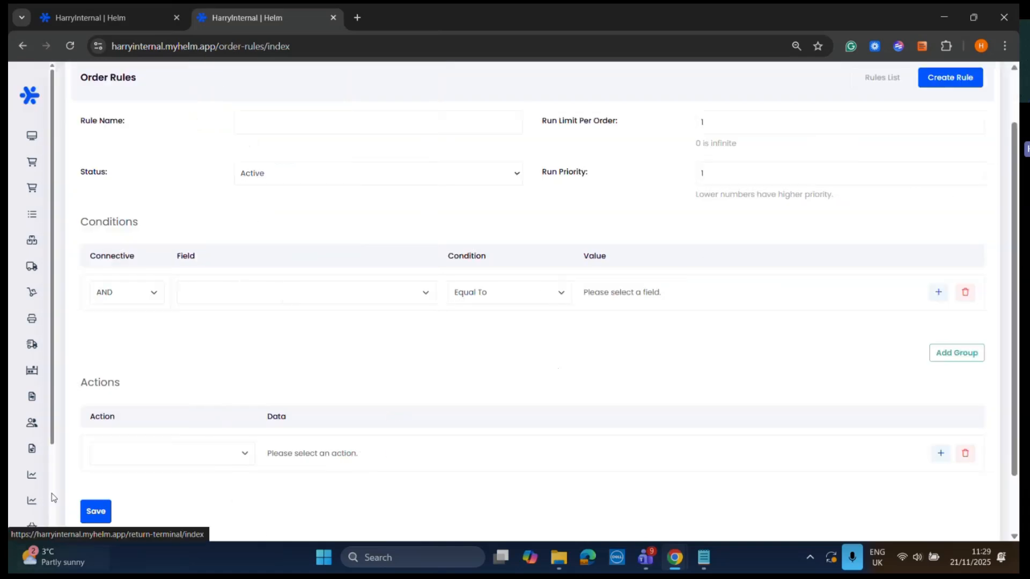
- Close the browser tab with the order rules and leave the Timed Picks profile editing without saving
{"action": "mouse_move", "coordinate": [33, 528]}
{"action": "scroll", "coordinate": [33, 529], "scroll_direction": "down", "scroll_amount": 3}
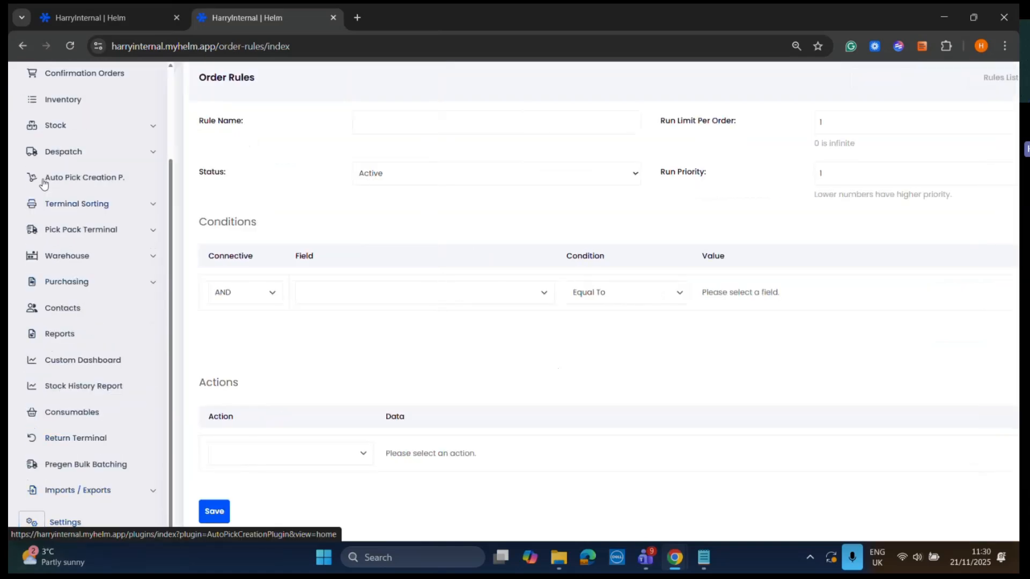
{"action": "scroll", "coordinate": [69, 141], "scroll_direction": "up", "scroll_amount": 3}
{"action": "scroll", "coordinate": [81, 482], "scroll_direction": "down", "scroll_amount": 2}
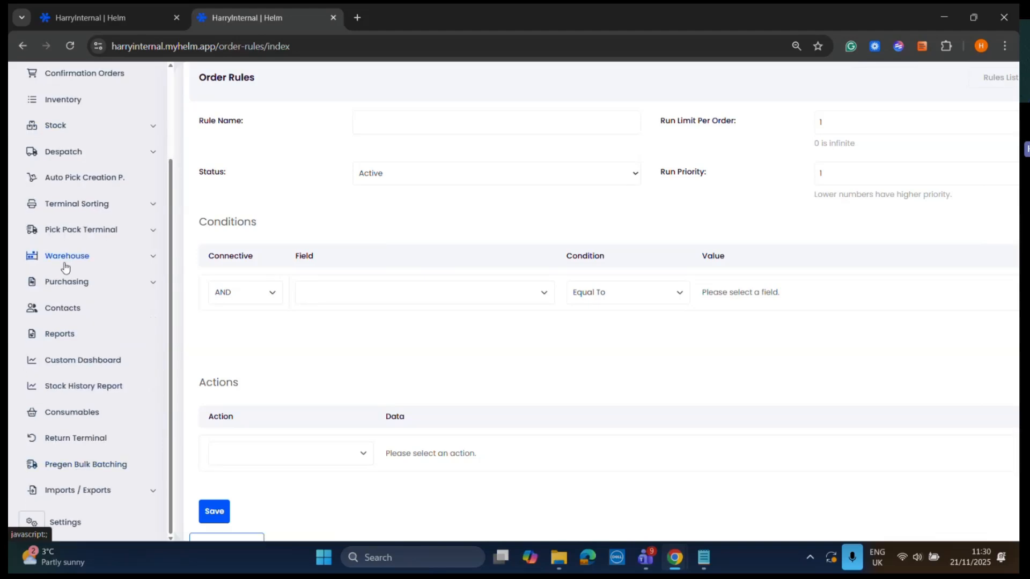
{"action": "left_click", "coordinate": [103, 180]}
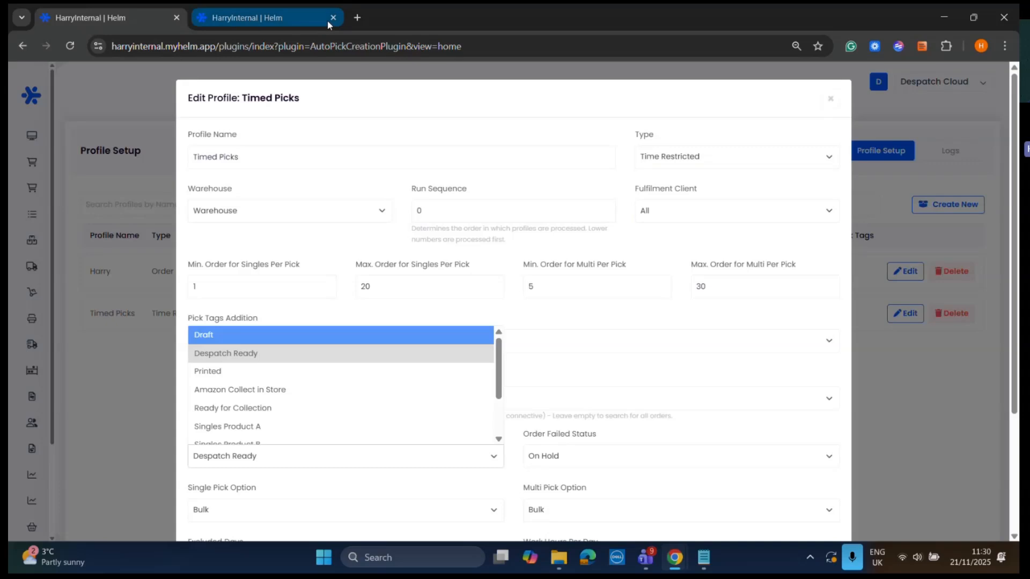
{"action": "left_click", "coordinate": [333, 18]}
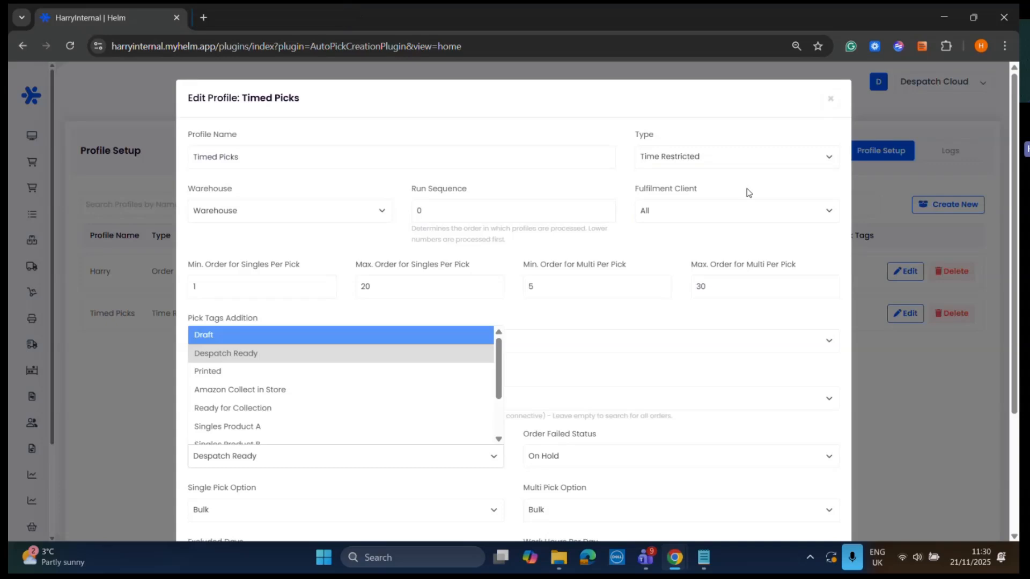
{"action": "left_click", "coordinate": [834, 102]}
{"action": "left_click", "coordinate": [830, 98]}
- Start a new Order Limit profile named Royal, go to its Order Tags Search field and cancel the profile
{"action": "left_click", "coordinate": [948, 204]}
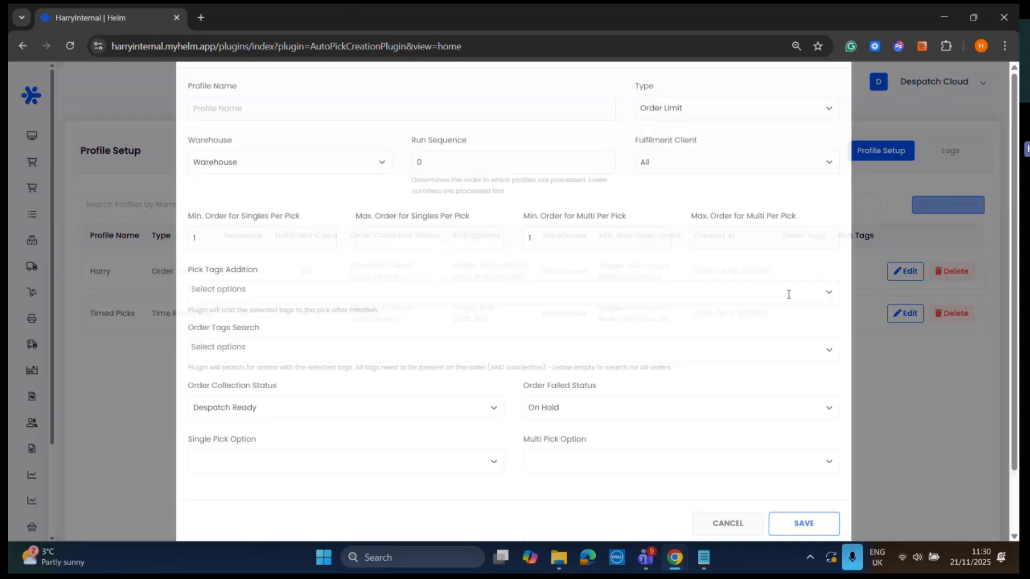
{"action": "type", "text": "Royal"}
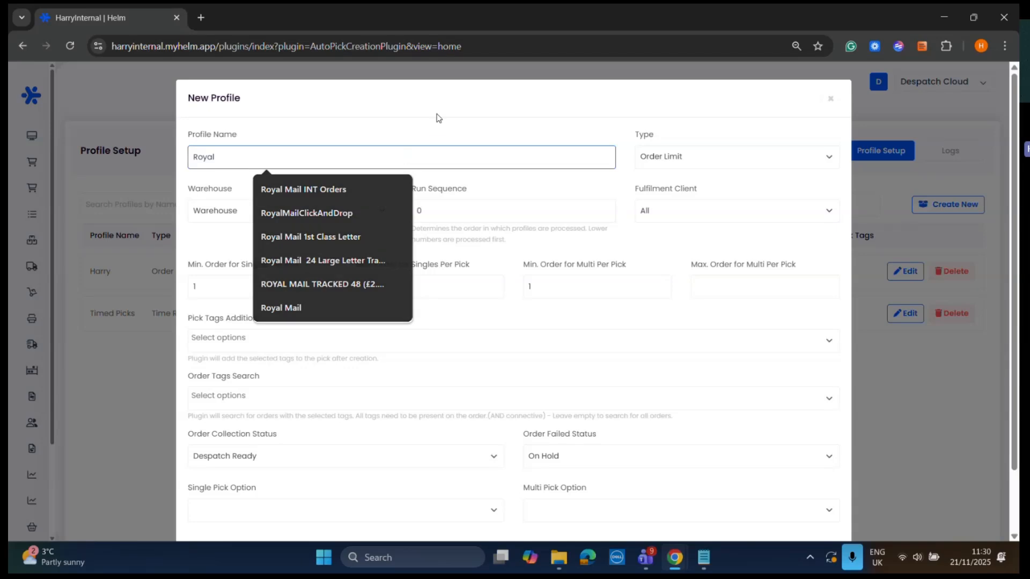
{"action": "left_click", "coordinate": [438, 118]}
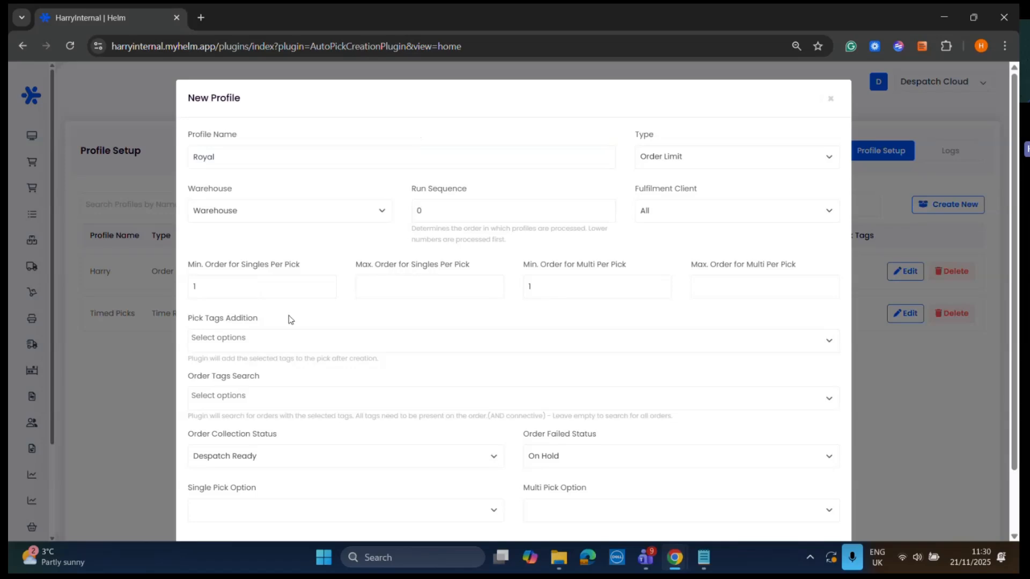
{"action": "scroll", "coordinate": [192, 320], "scroll_direction": "down", "scroll_amount": 1}
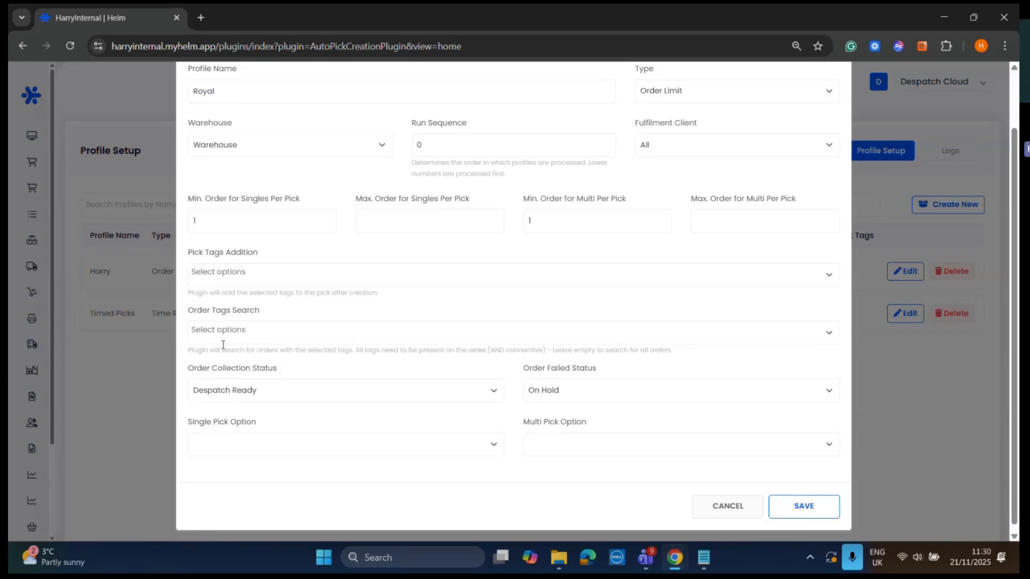
{"action": "left_click", "coordinate": [250, 329]}
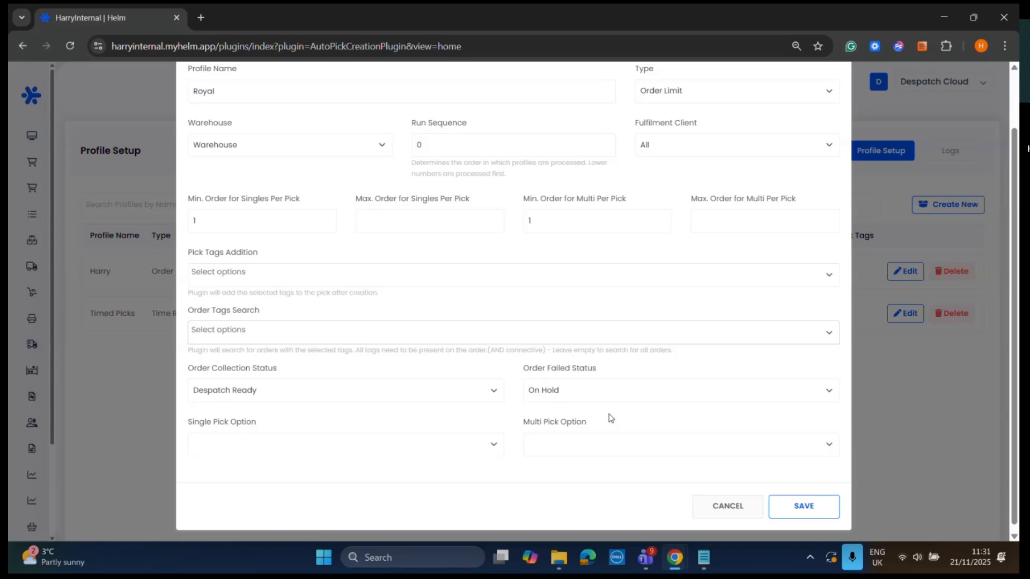
{"action": "left_click", "coordinate": [716, 505]}
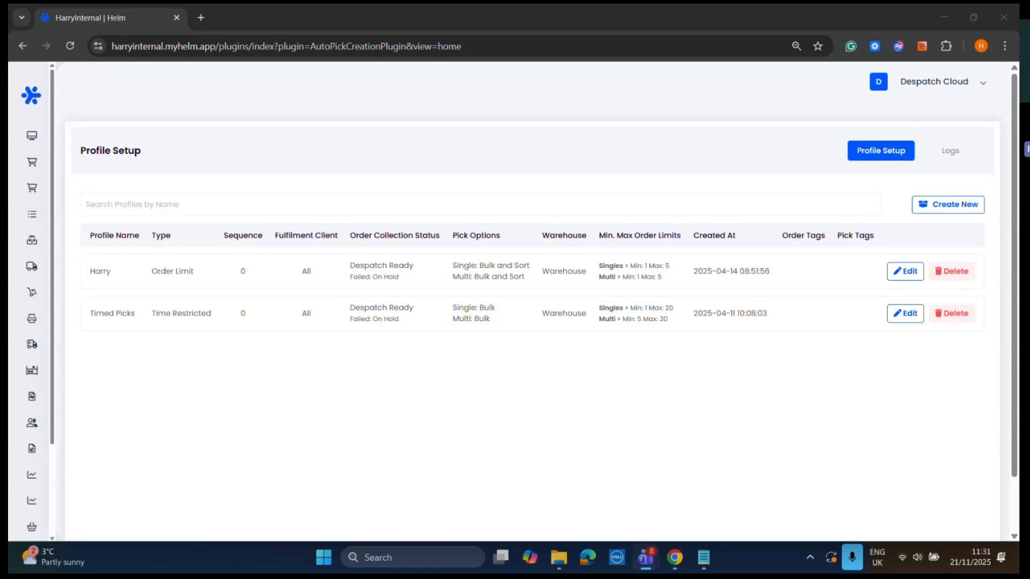
- Open the list of picks in the Despatch section
{"action": "mouse_move", "coordinate": [18, 243]}
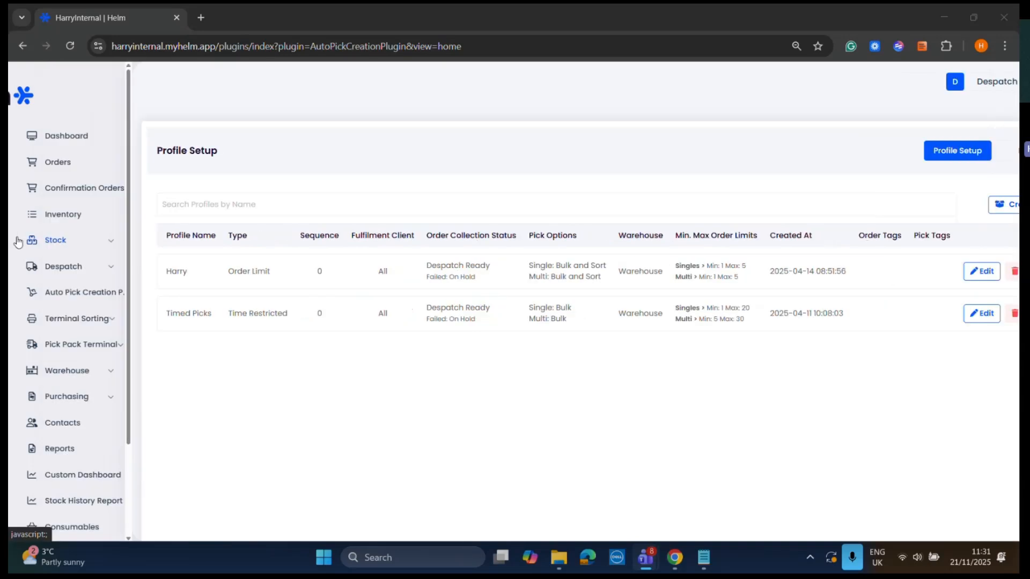
{"action": "left_click", "coordinate": [60, 268]}
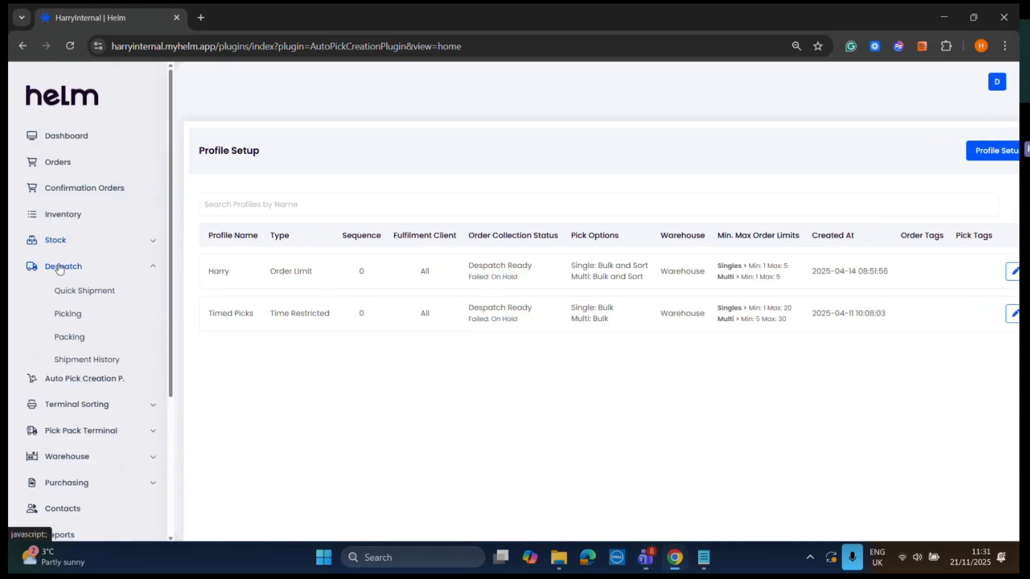
{"action": "left_click", "coordinate": [73, 313]}
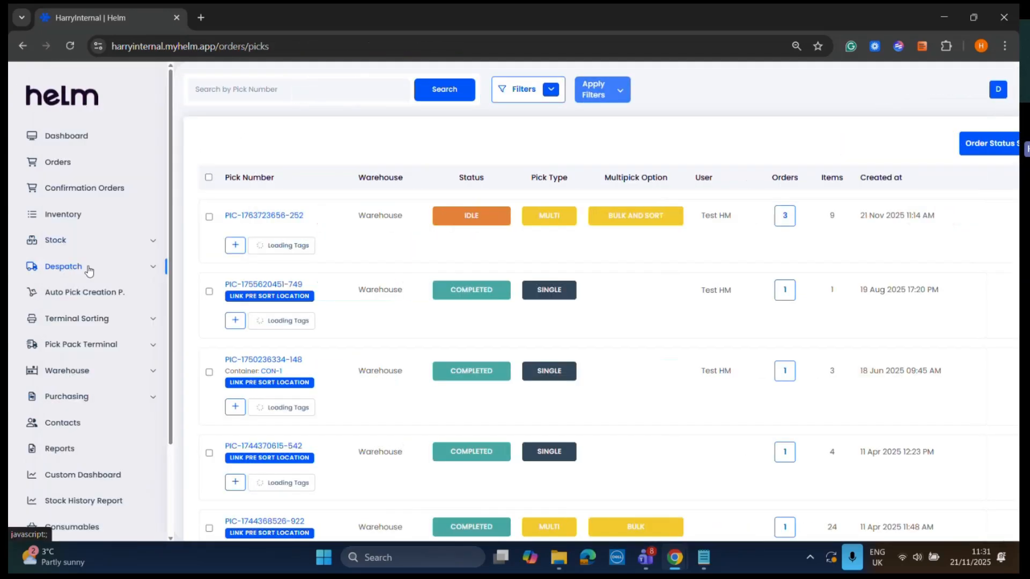
- Open the Packing Terminal and clear the autofilled e-mail address from the scan field
{"action": "left_click", "coordinate": [89, 271]}
{"action": "left_click", "coordinate": [85, 339]}
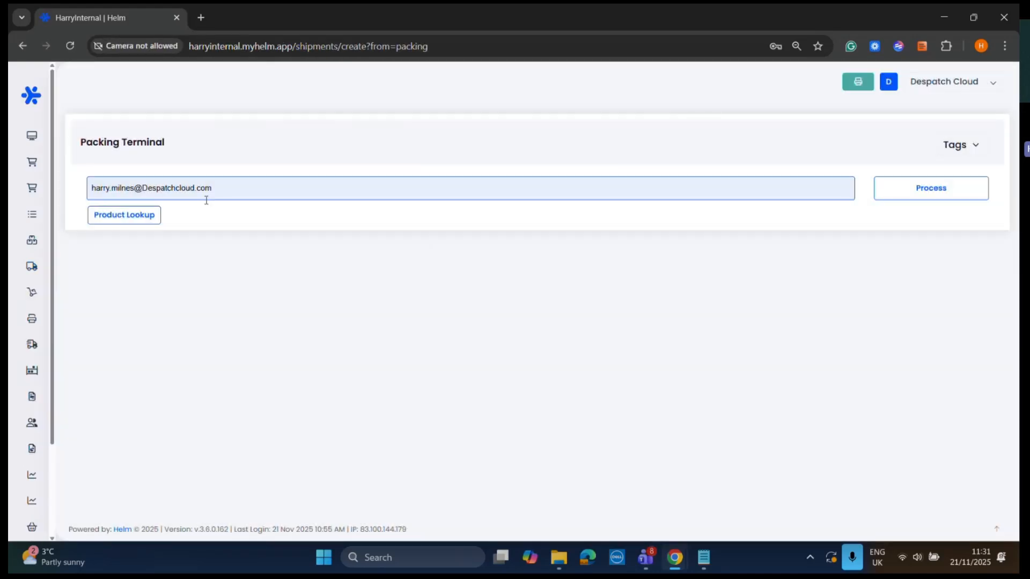
{"action": "left_click_drag", "start_coordinate": [228, 189], "coordinate": [78, 200]}
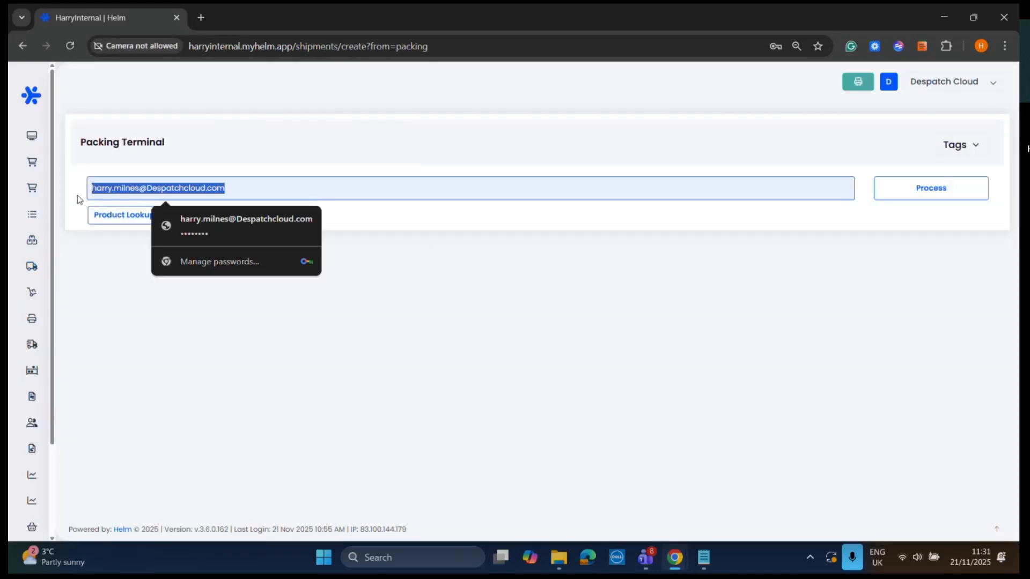
{"action": "key", "text": "BackSpace"}
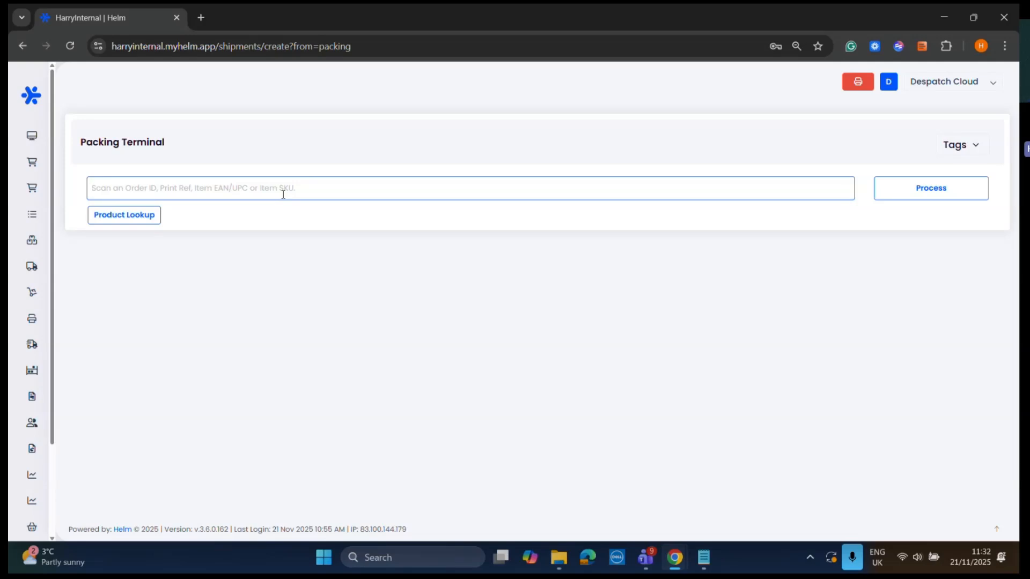
- Return to the list of picks in the Despatch section and add the tag DPD to the idle multi pick
{"action": "mouse_move", "coordinate": [13, 193]}
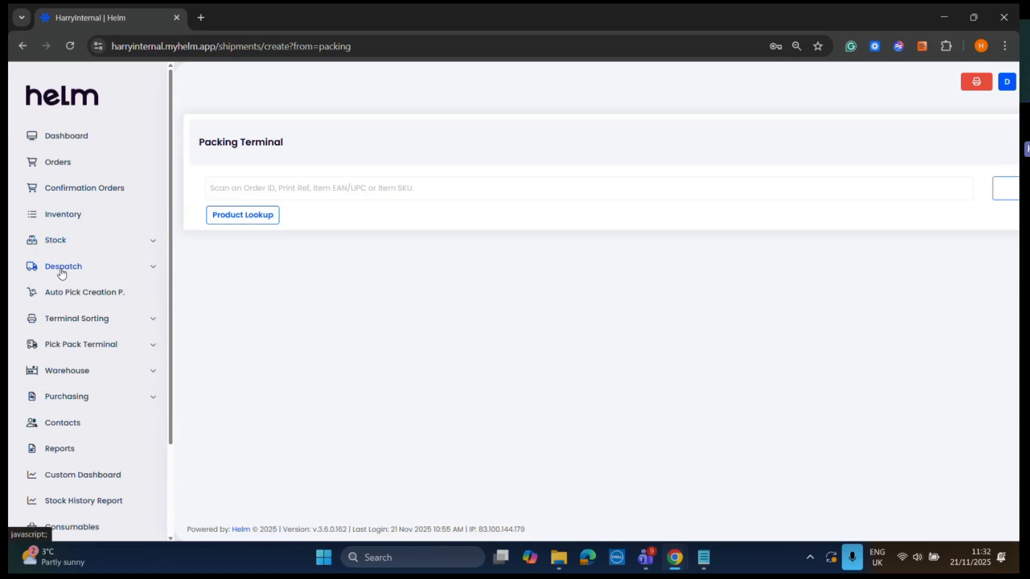
{"action": "left_click", "coordinate": [80, 267]}
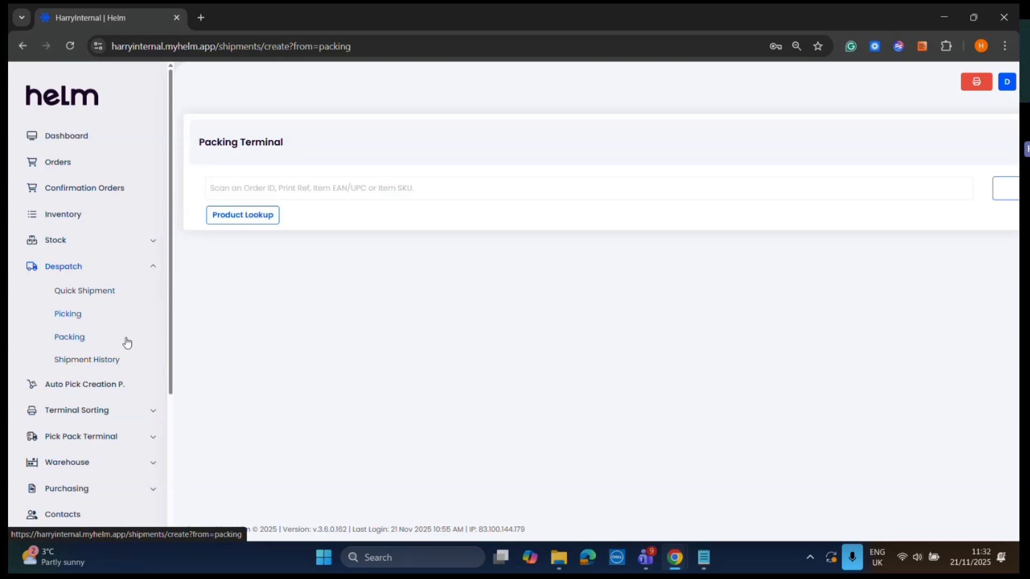
{"action": "left_click", "coordinate": [80, 317]}
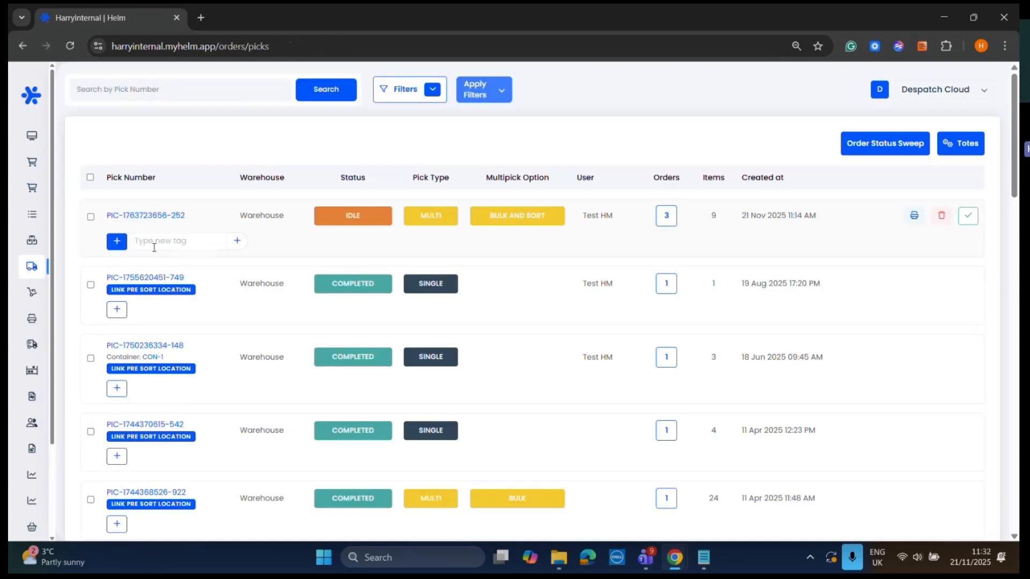
{"action": "left_click", "coordinate": [152, 244]}
{"action": "type", "text": "D"}
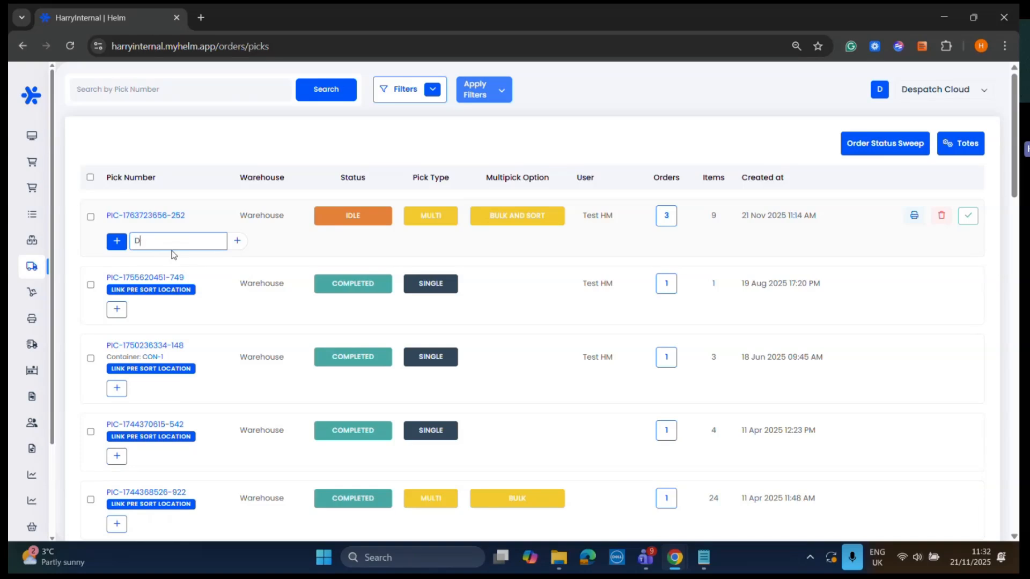
{"action": "type", "text": "PD"}
{"action": "left_click", "coordinate": [237, 240]}
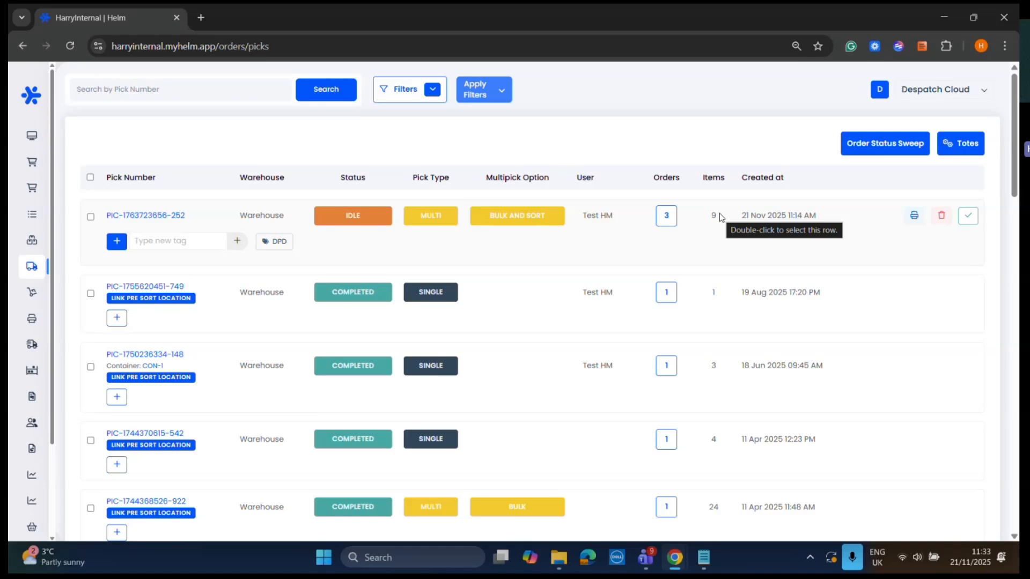
- Open the release notes from the dashboard, examine the entries through pick tags and the Time Since Creation order rule condition, and close them
{"action": "left_click", "coordinate": [40, 143]}
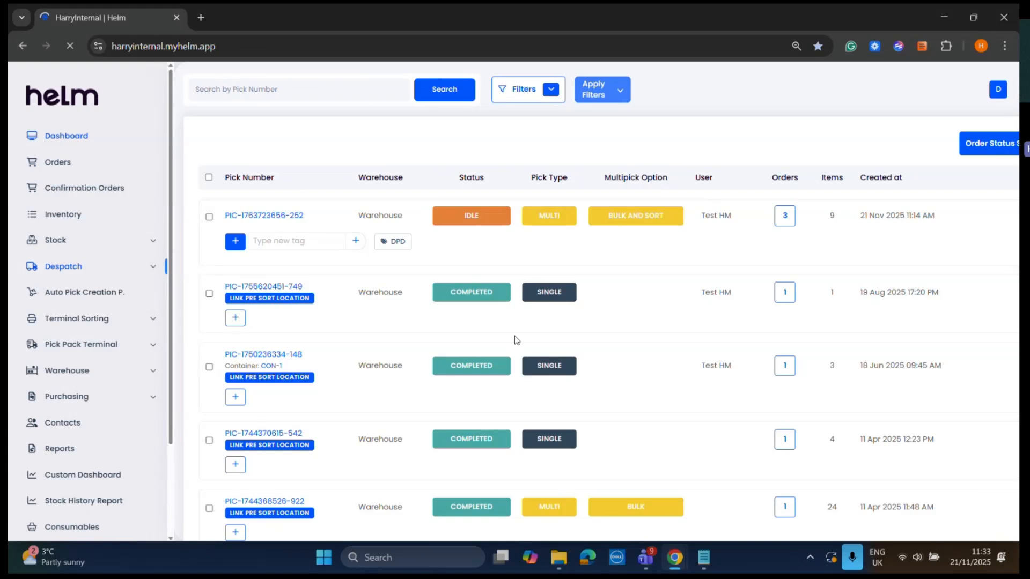
{"action": "scroll", "coordinate": [466, 252], "scroll_direction": "down", "scroll_amount": 12}
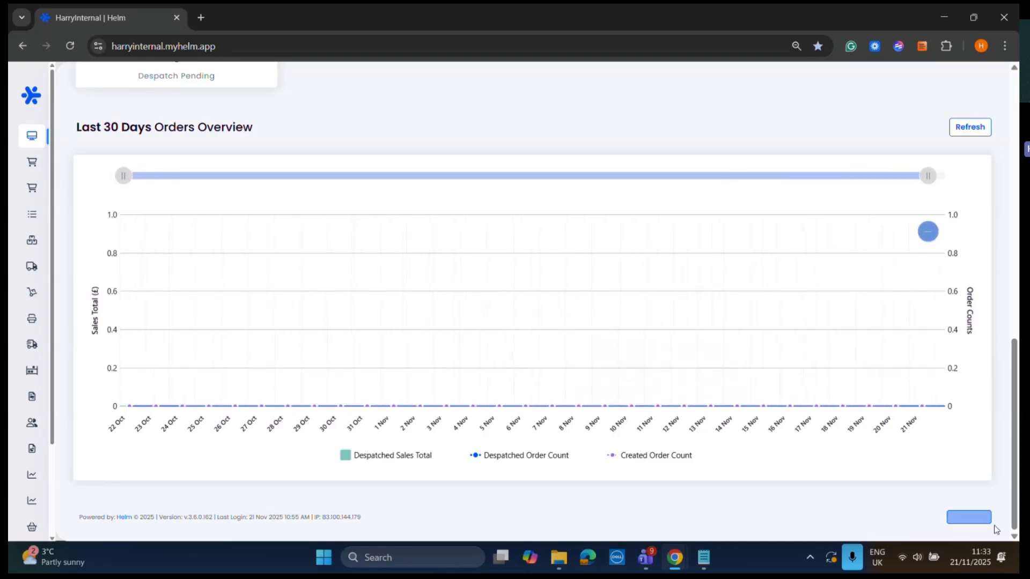
{"action": "left_click", "coordinate": [968, 518]}
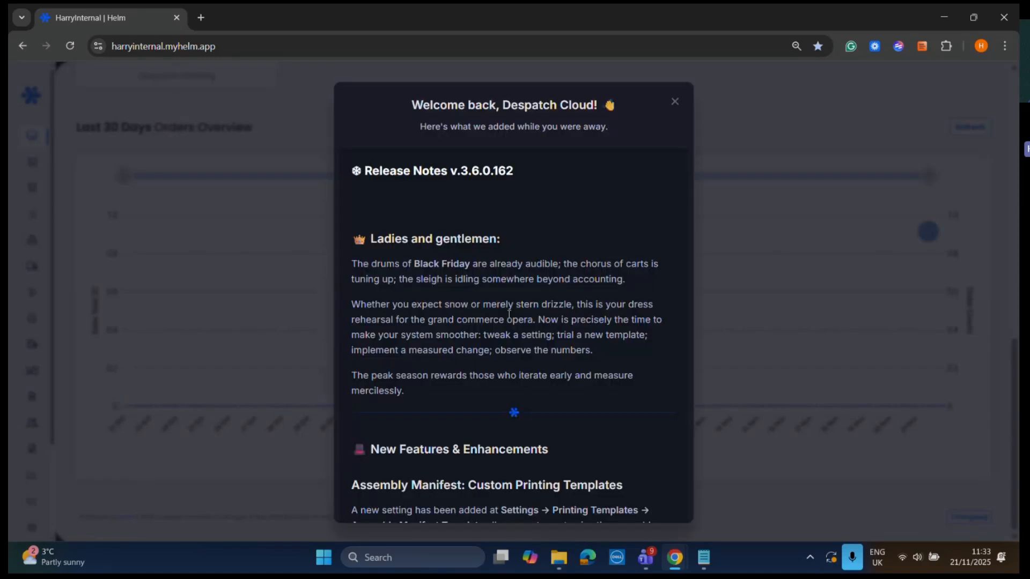
{"action": "scroll", "coordinate": [510, 313], "scroll_direction": "down", "scroll_amount": 15}
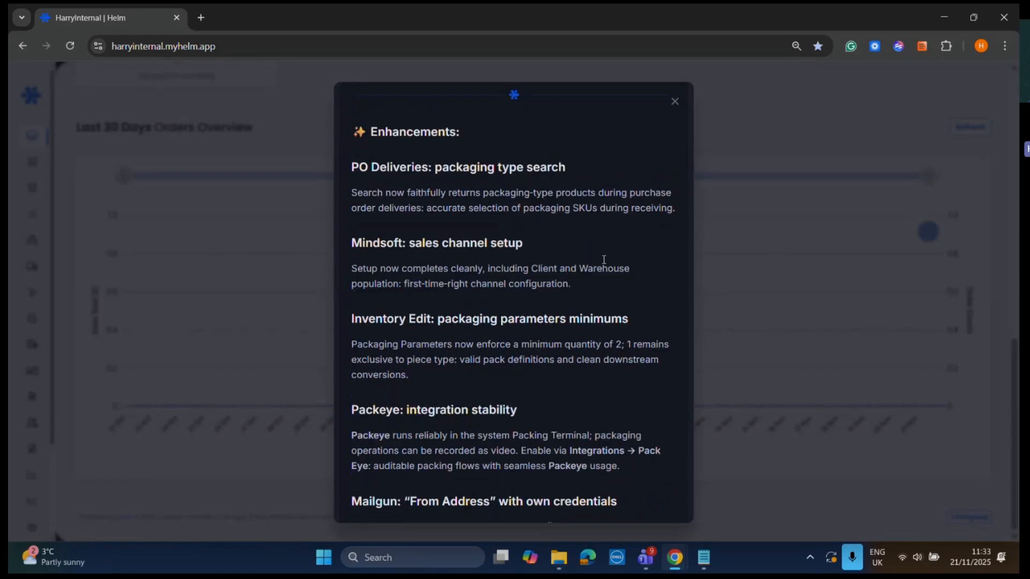
{"action": "scroll", "coordinate": [604, 260], "scroll_direction": "down", "scroll_amount": 20}
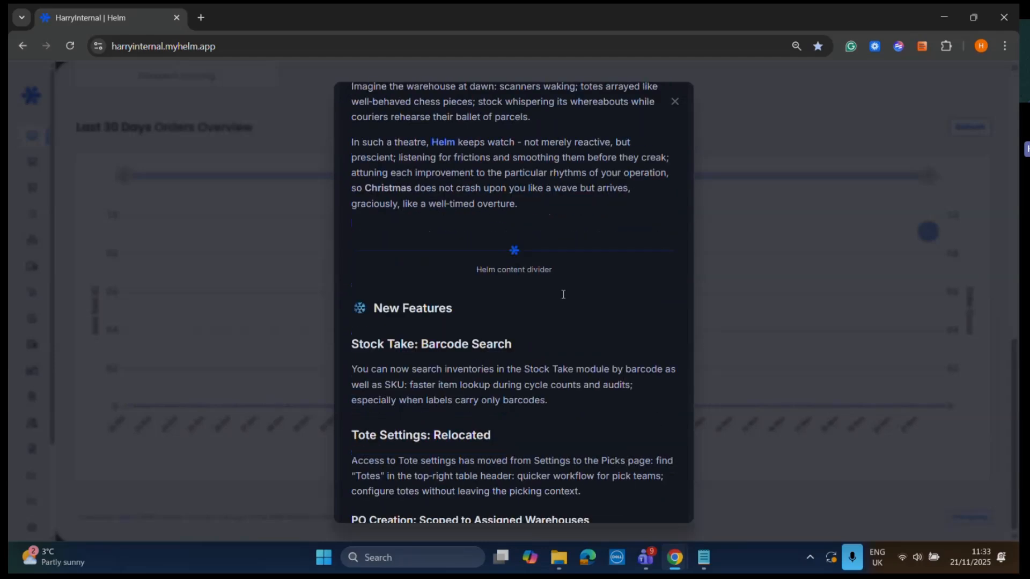
{"action": "scroll", "coordinate": [563, 294], "scroll_direction": "down", "scroll_amount": 20}
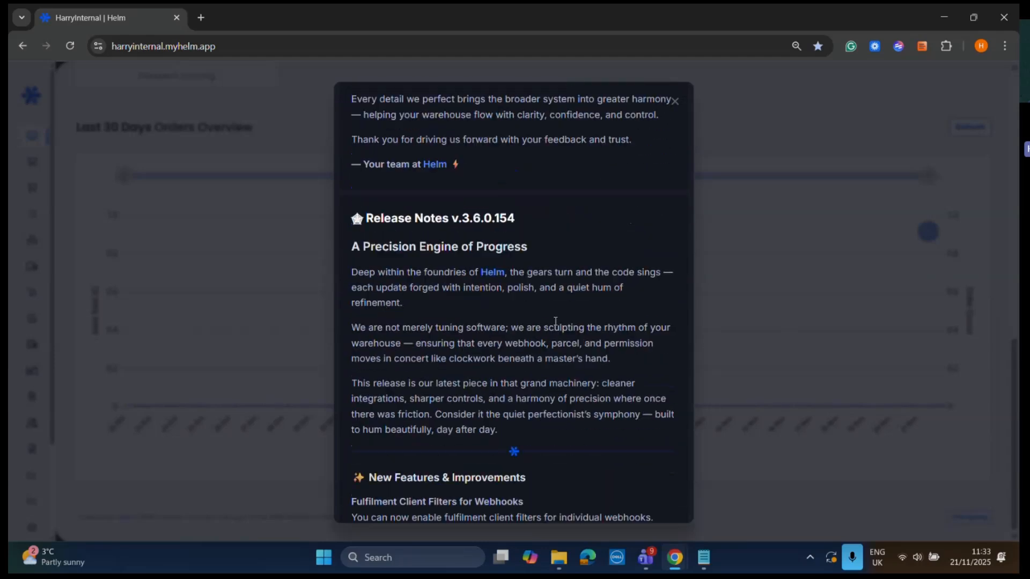
{"action": "scroll", "coordinate": [555, 321], "scroll_direction": "down", "scroll_amount": 20}
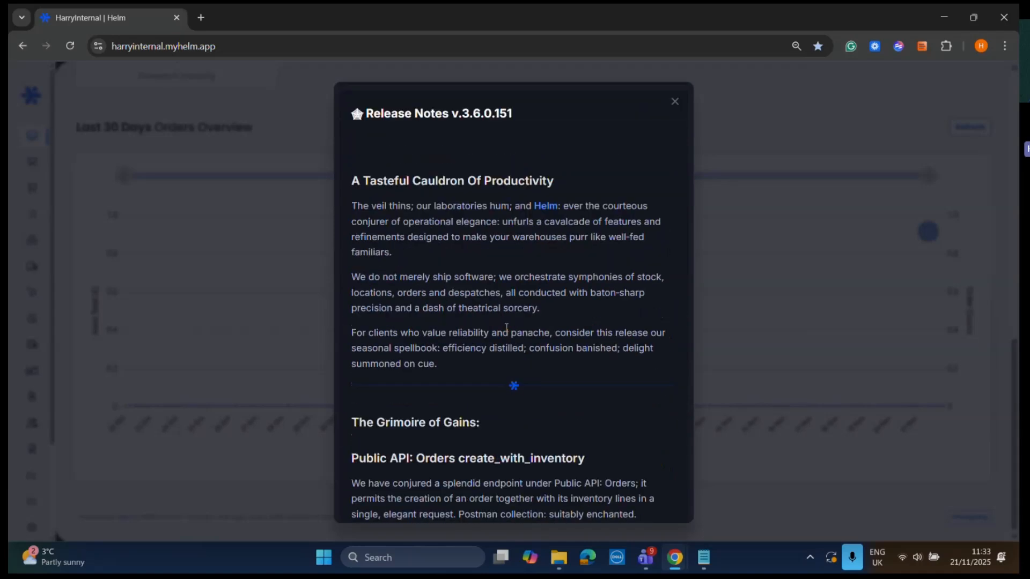
{"action": "scroll", "coordinate": [506, 327], "scroll_direction": "down", "scroll_amount": 20}
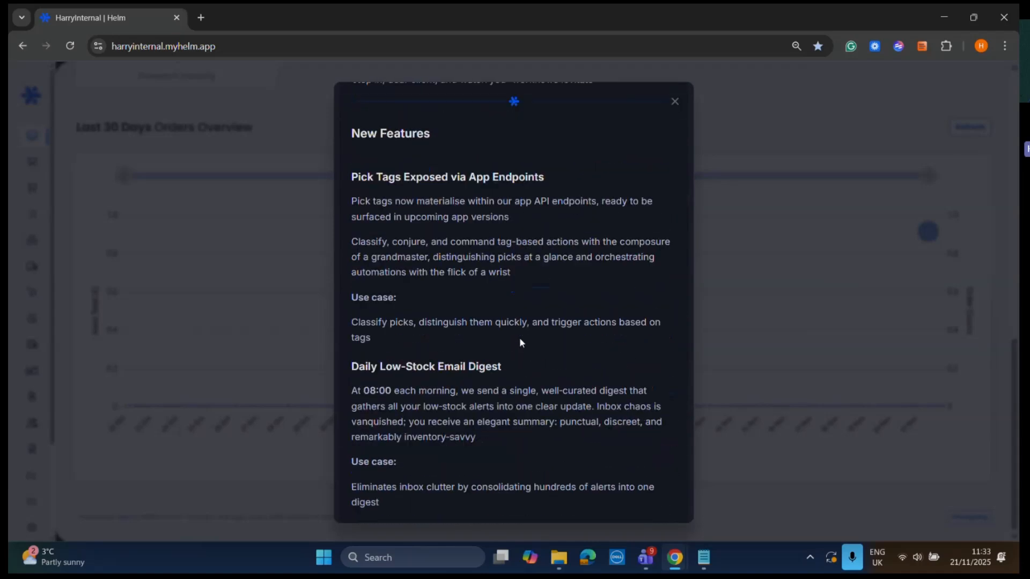
{"action": "scroll", "coordinate": [520, 342], "scroll_direction": "down", "scroll_amount": 5}
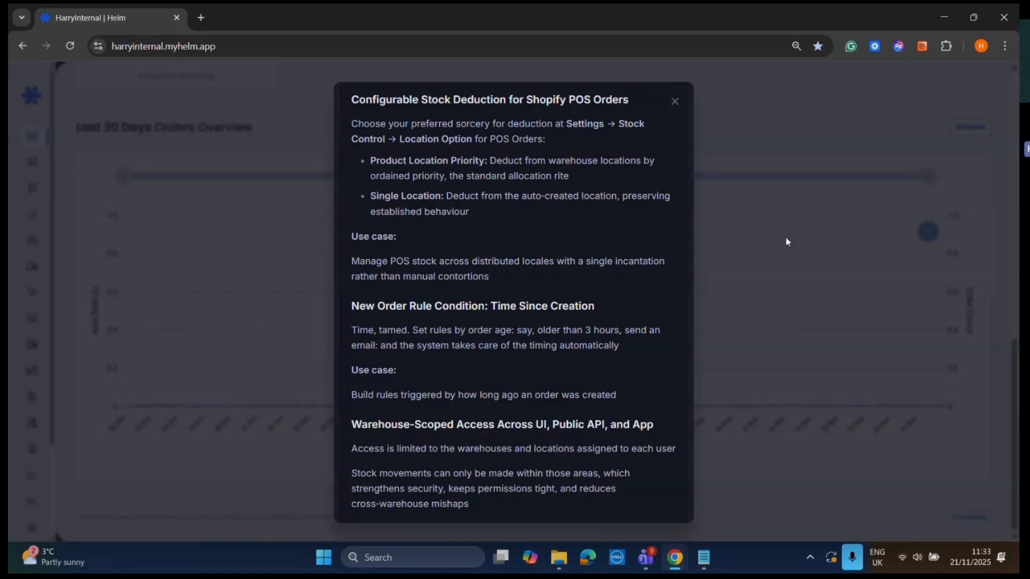
{"action": "left_click", "coordinate": [819, 231]}
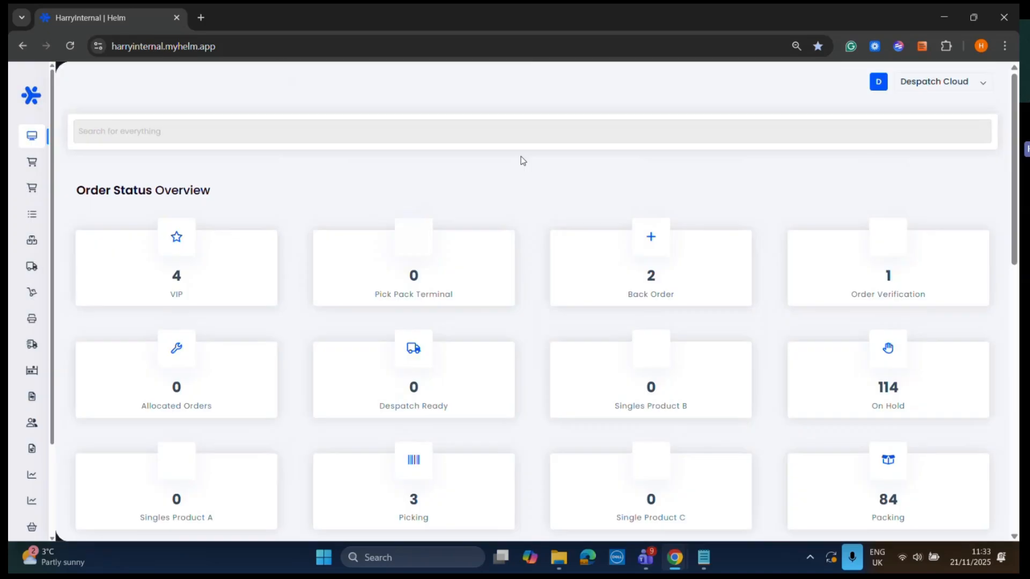